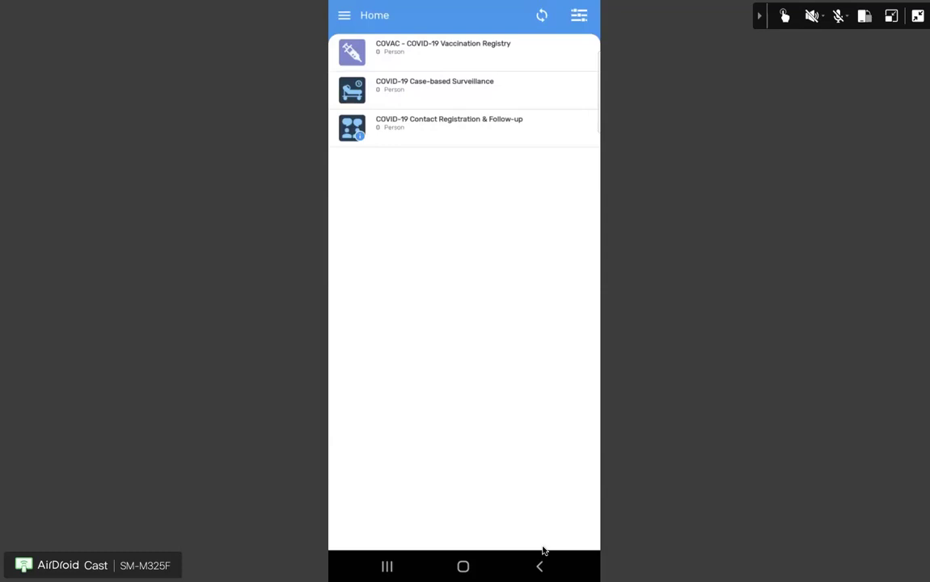
- Switch from the phone mirror window to the DHIS2 web dashboard in Chrome
key("super+Tab")
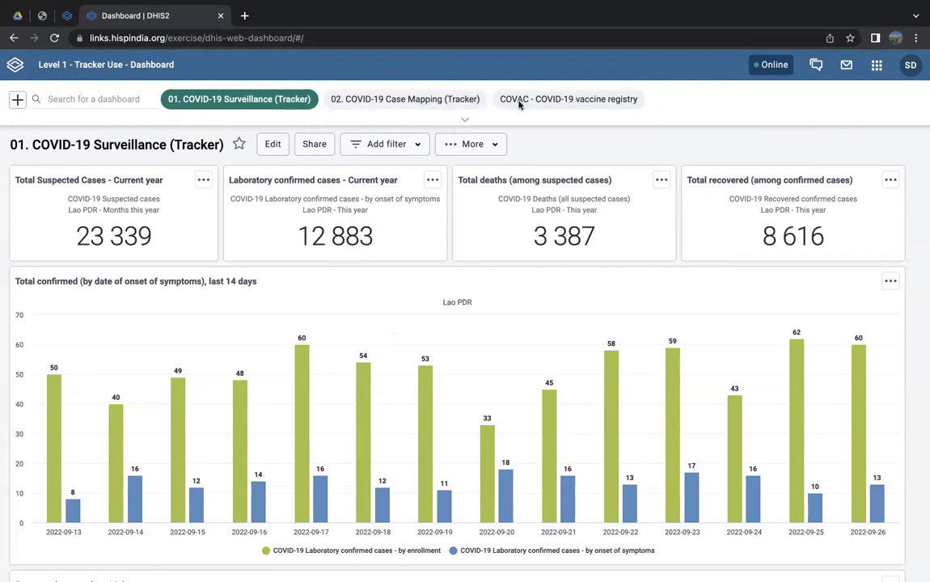
- Launch the Android Settings app from the dashboard's apps list
scroll(505, 268, "down", 1)
scroll(507, 268, "up", 1)
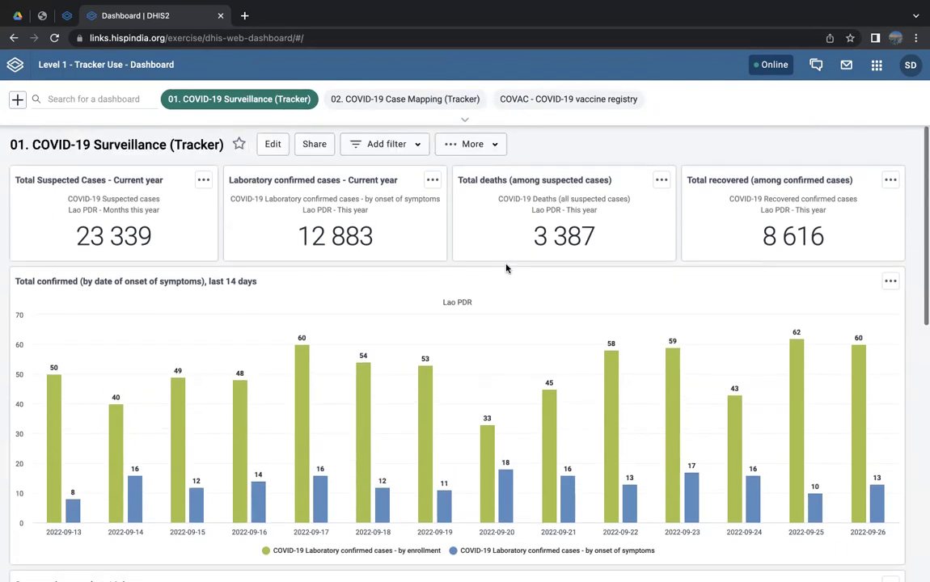
left_click(877, 64)
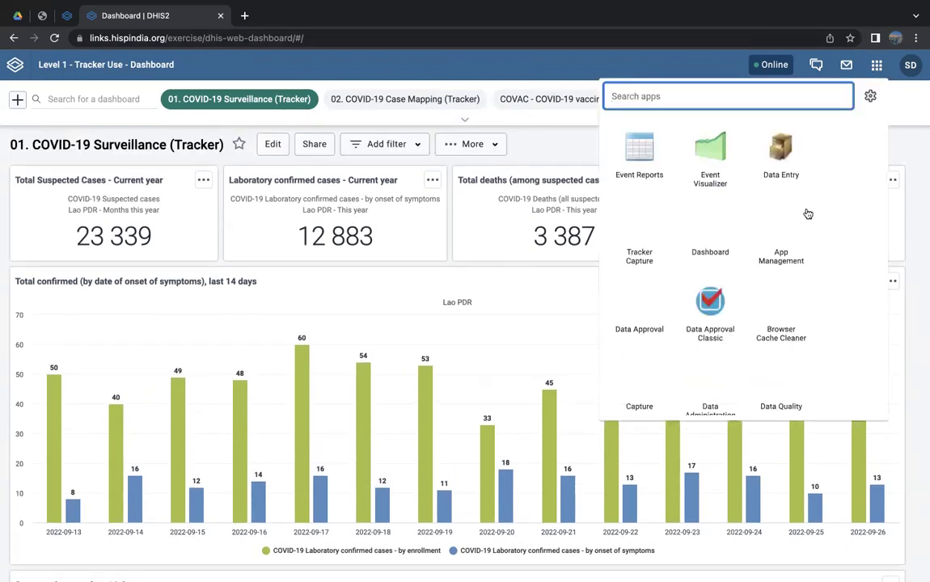
scroll(793, 249, "down", 5)
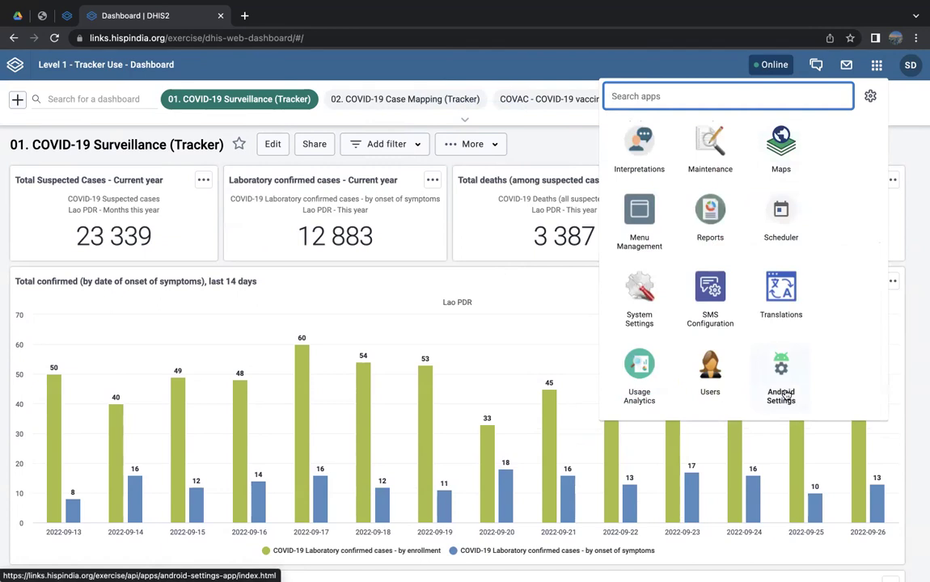
left_click(784, 393)
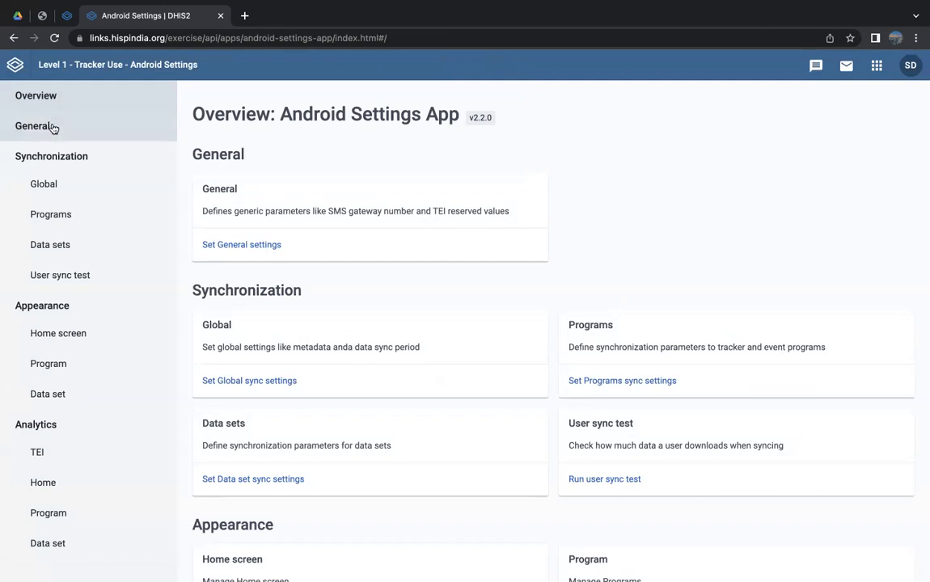
- Look over the General settings page
left_click(243, 244)
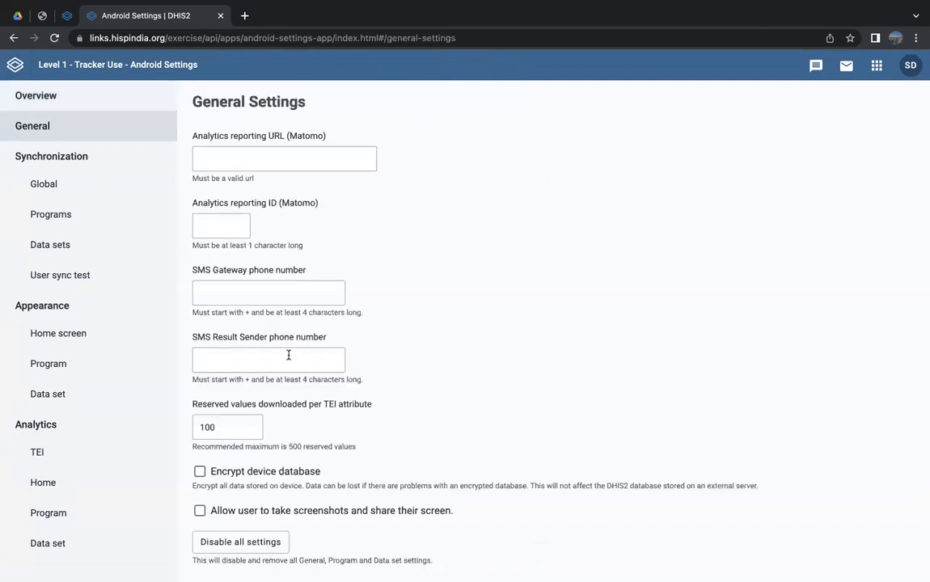
scroll(289, 355, "down", 2)
scroll(388, 356, "up", 2)
- Check the Global metadata and data sync periods, leaving both at 1 Day, then go to Programs sync
left_click(73, 195)
scroll(406, 202, "down", 1)
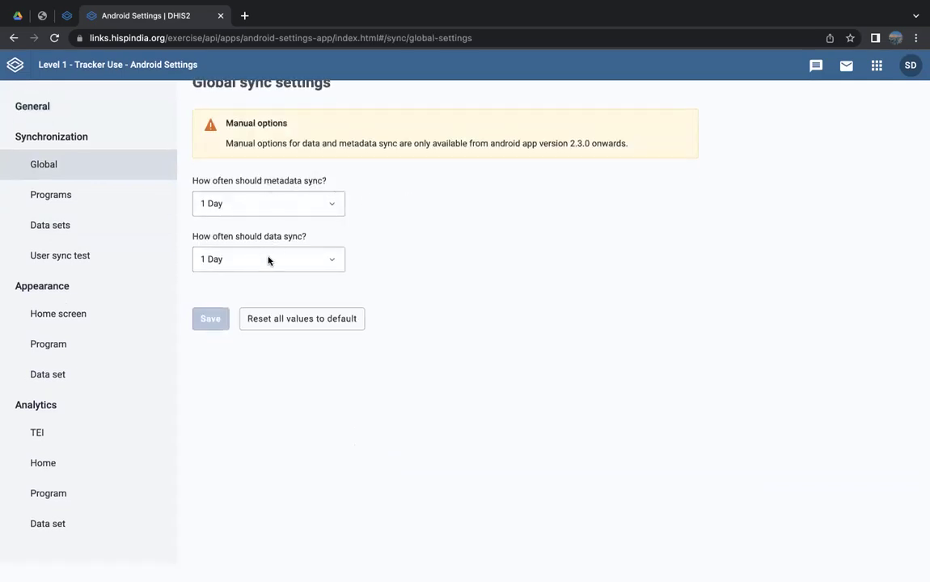
left_click(272, 209)
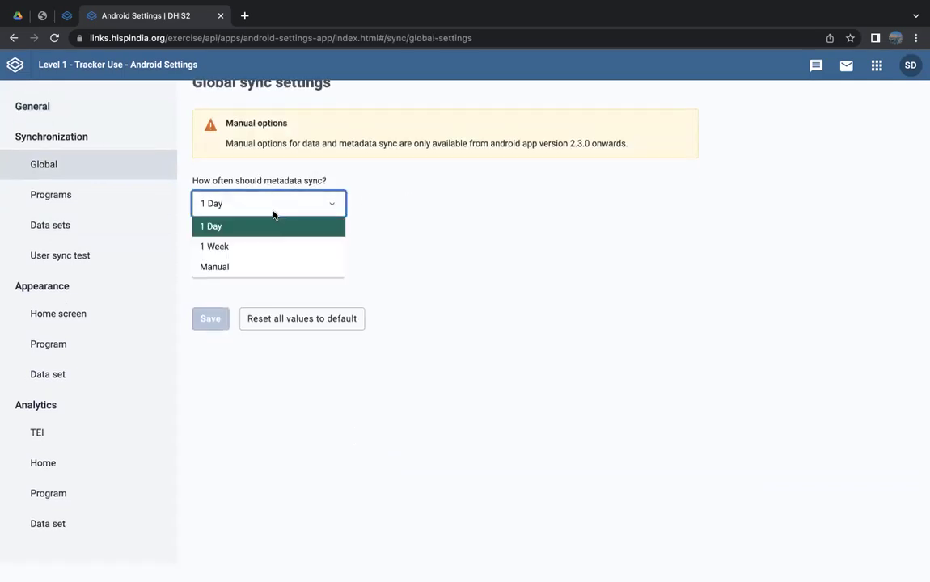
left_click(424, 246)
left_click(309, 260)
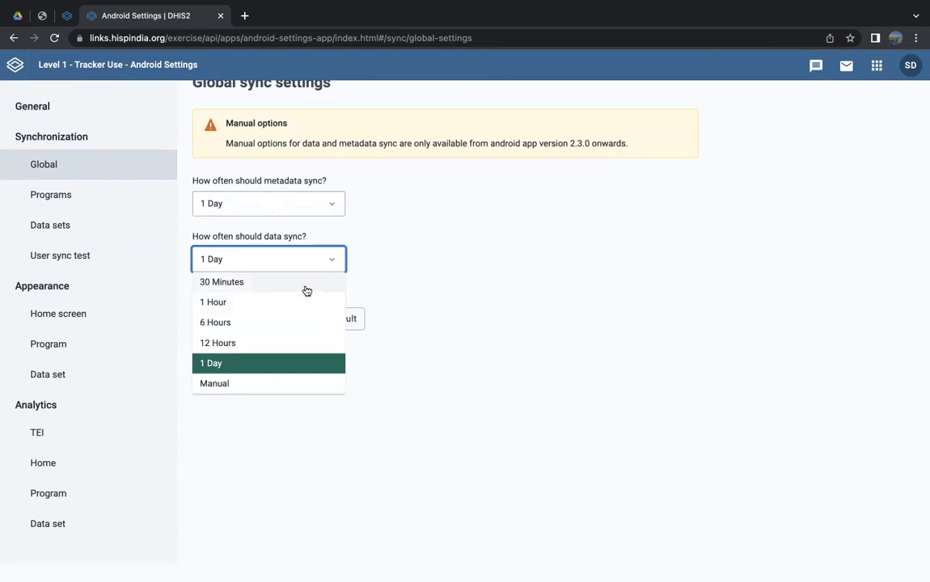
left_click(383, 286)
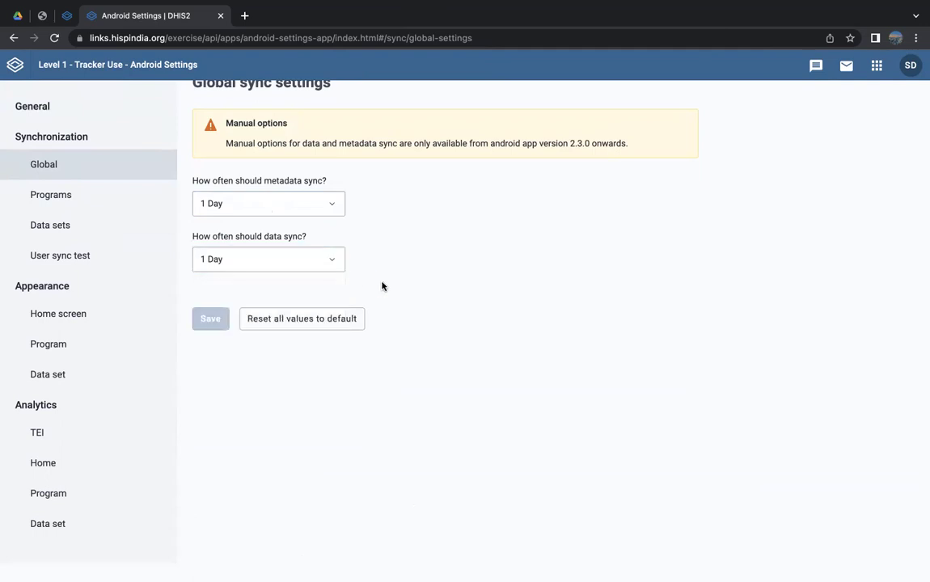
left_click(72, 196)
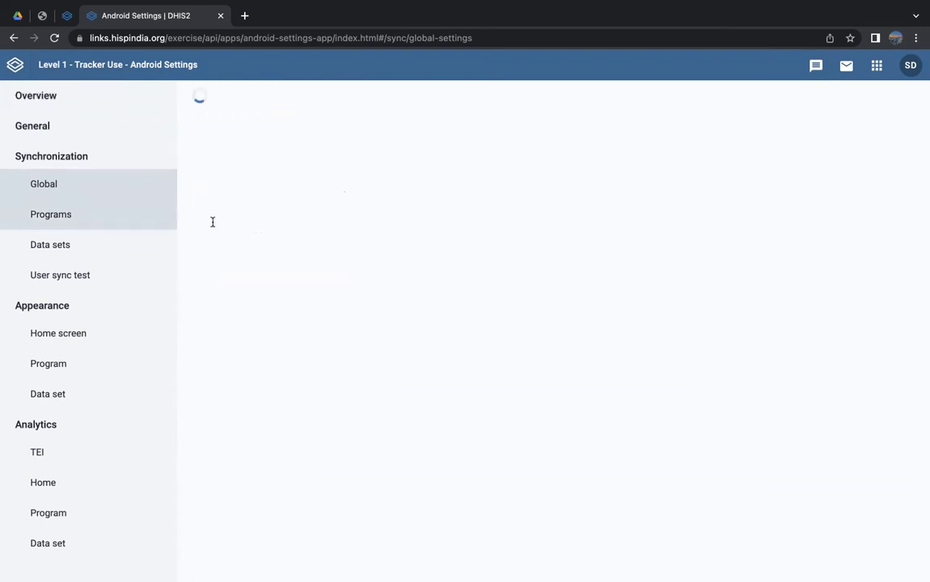
scroll(348, 218, "down", 1)
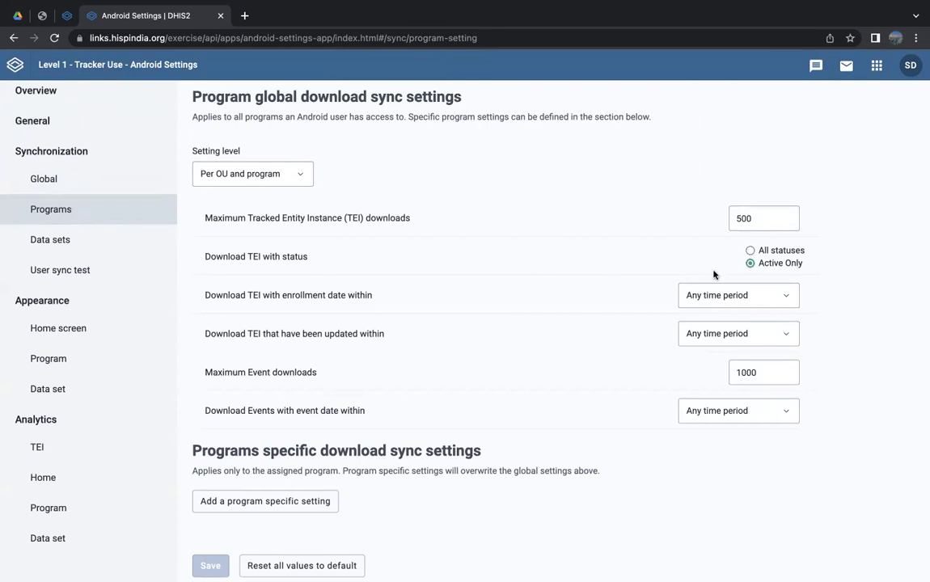
scroll(445, 279, "down", 1)
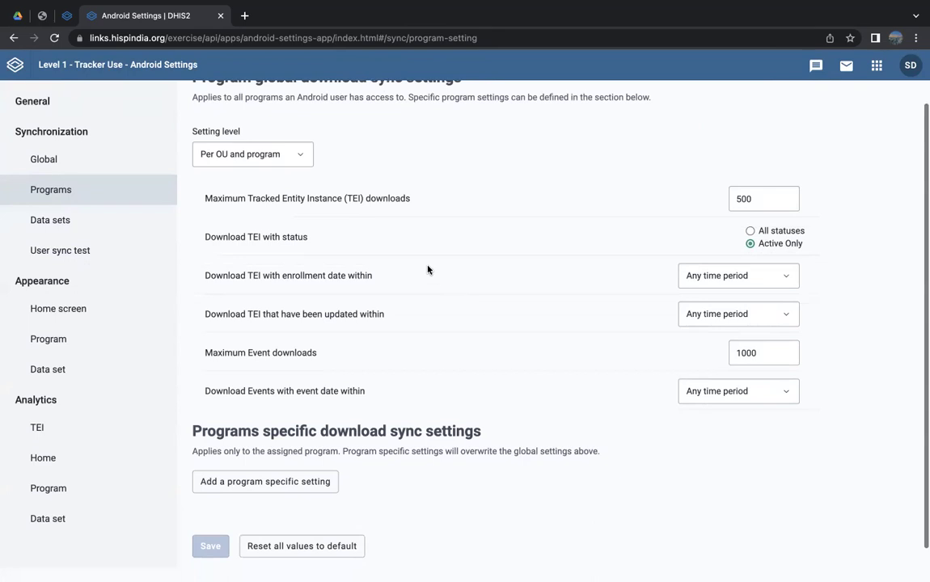
left_click(711, 275)
left_click(603, 277)
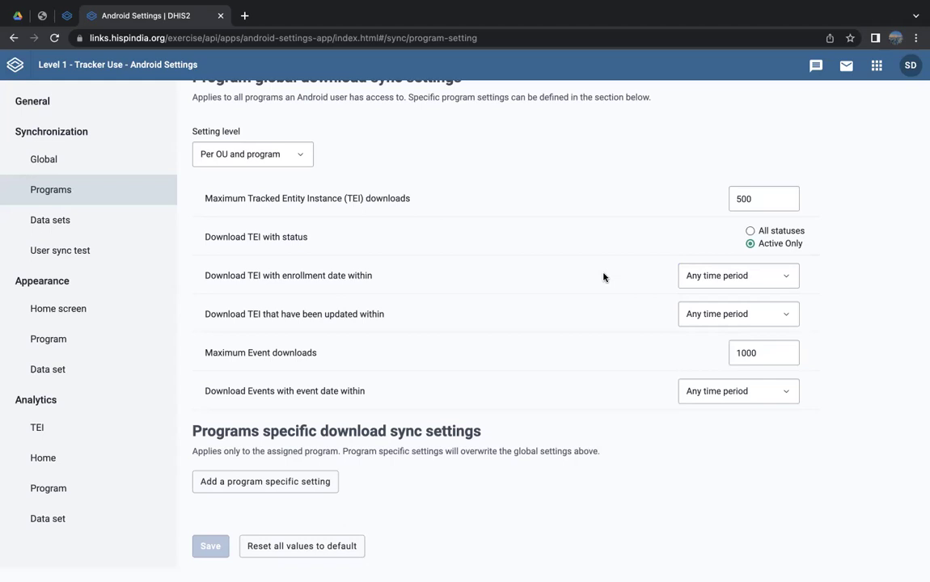
scroll(603, 277, "down", 1)
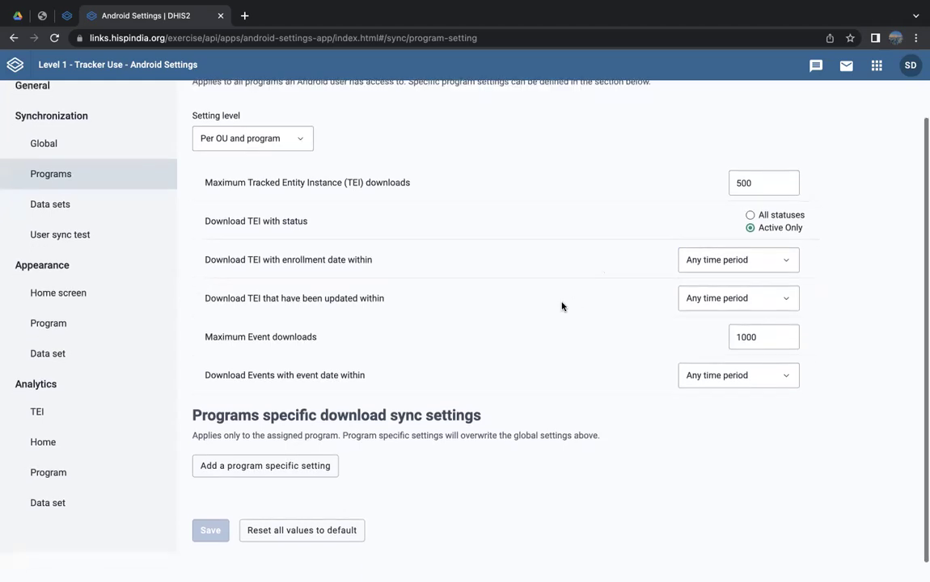
left_click(689, 303)
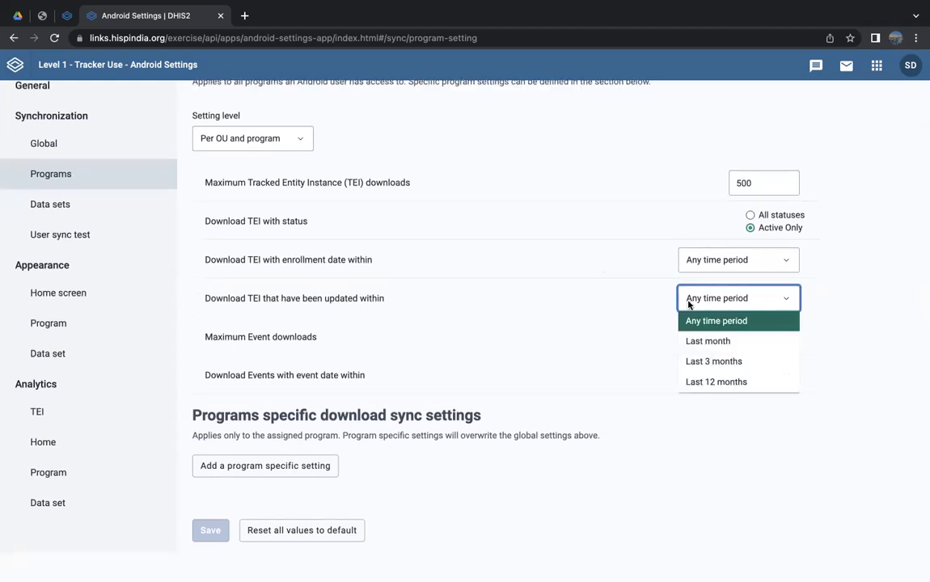
left_click(609, 309)
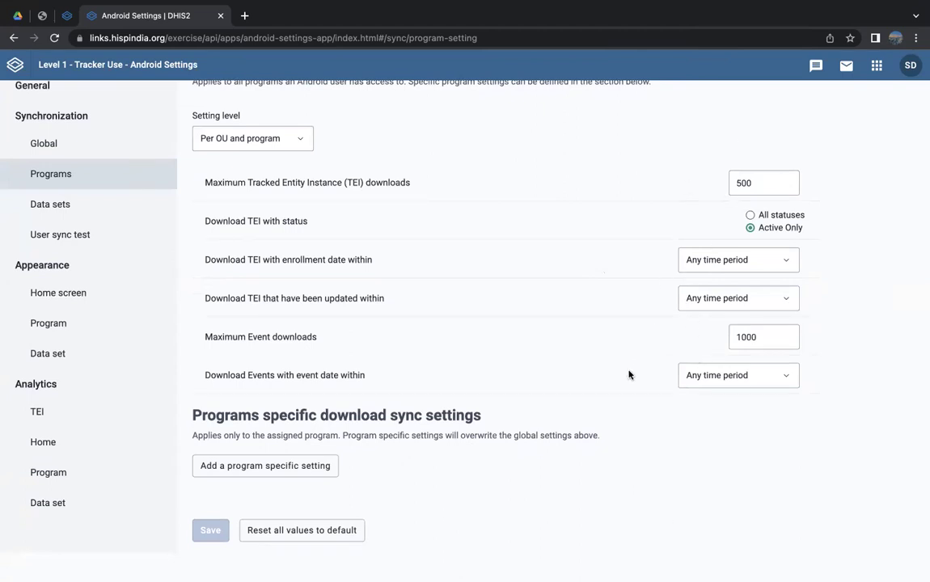
scroll(630, 365, "down", 1)
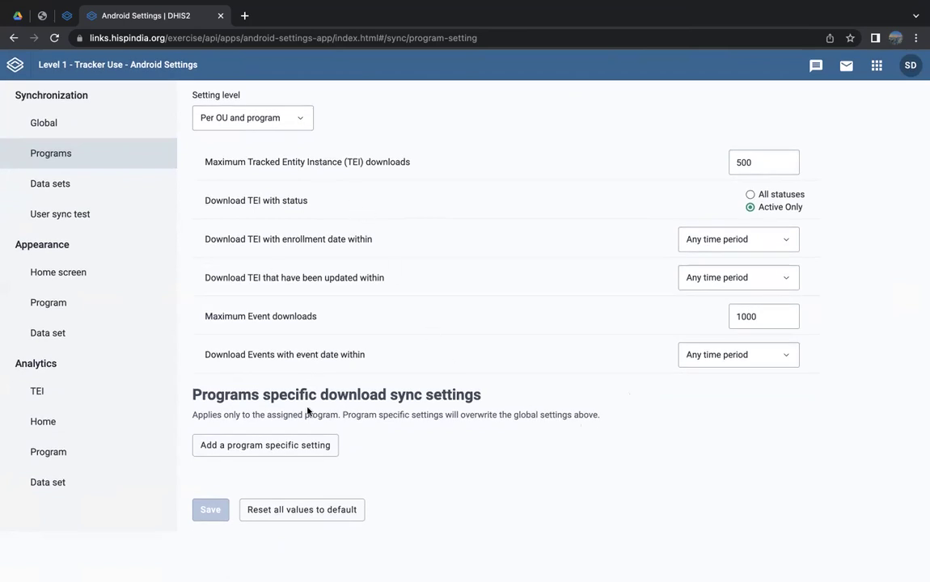
left_click(296, 447)
left_click(332, 317)
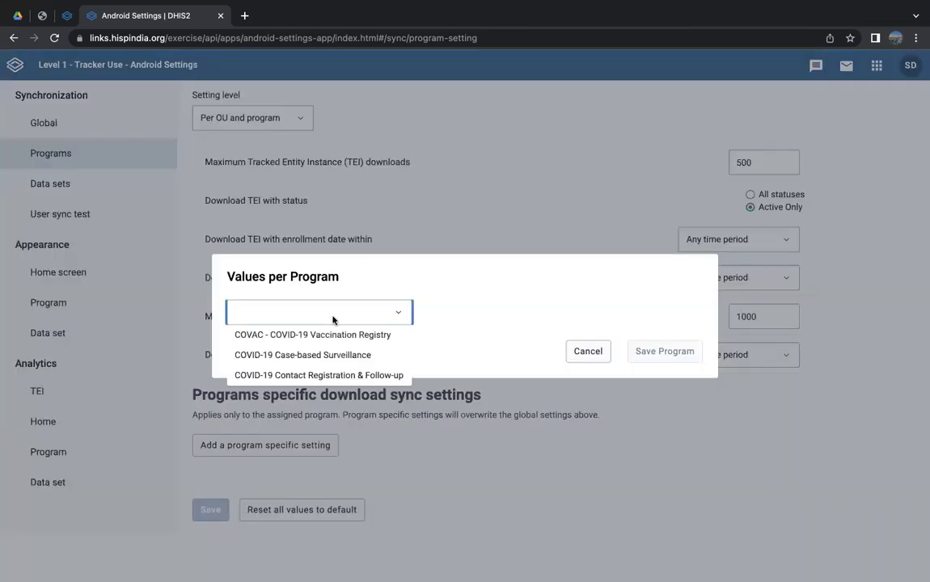
left_click(380, 334)
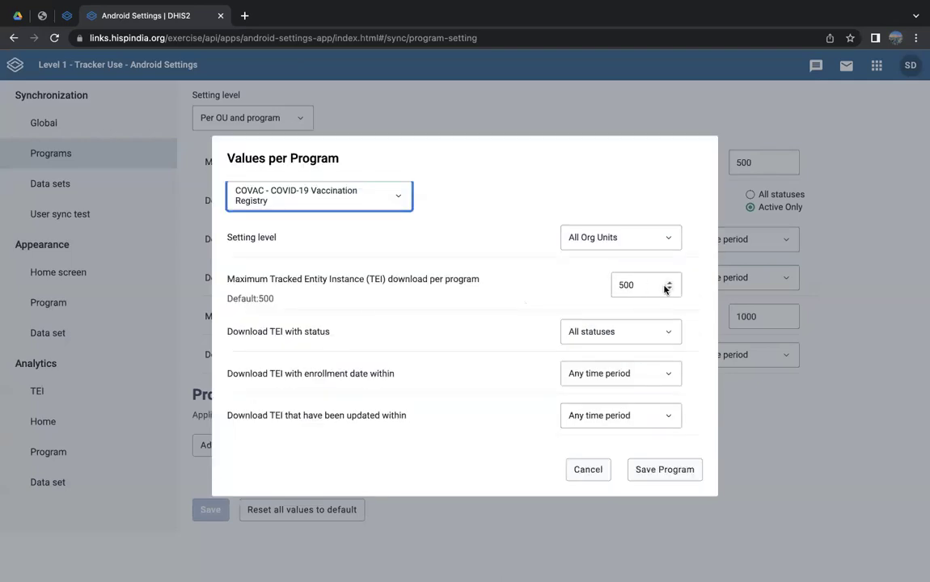
left_click(618, 285)
type("1")
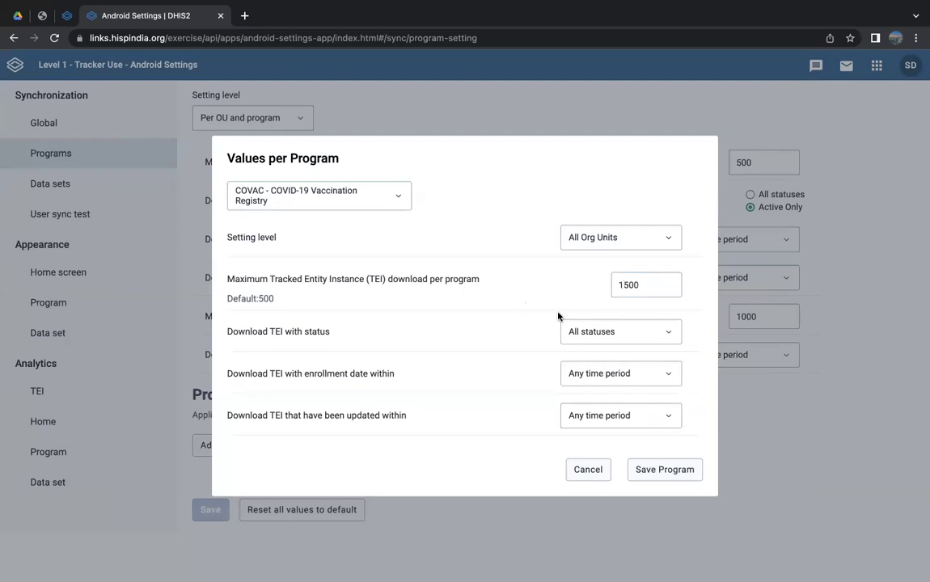
left_click(589, 334)
left_click(562, 360)
left_click(588, 469)
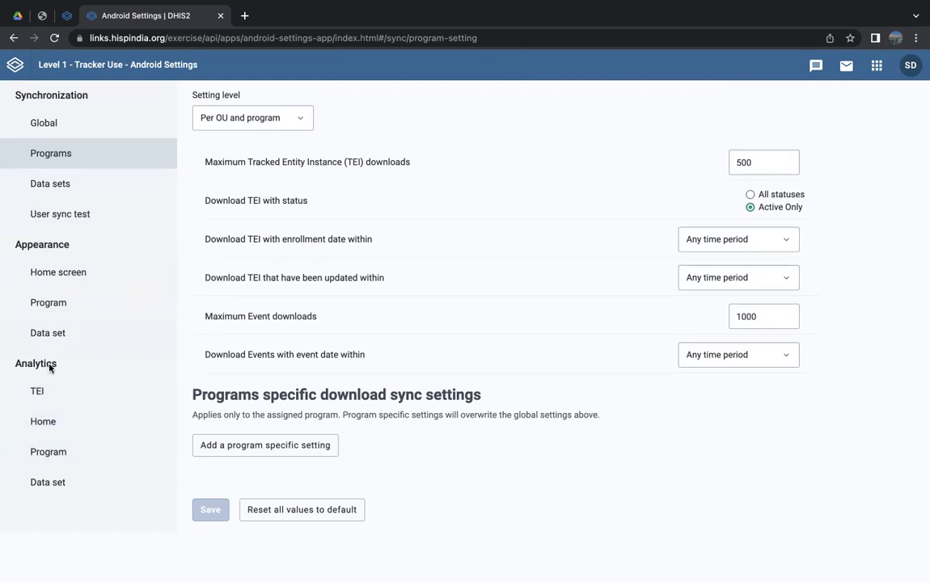
- In Analytics Home, add a home visualization with COVAC - Complete vaccination uptake as the item
left_click(45, 424)
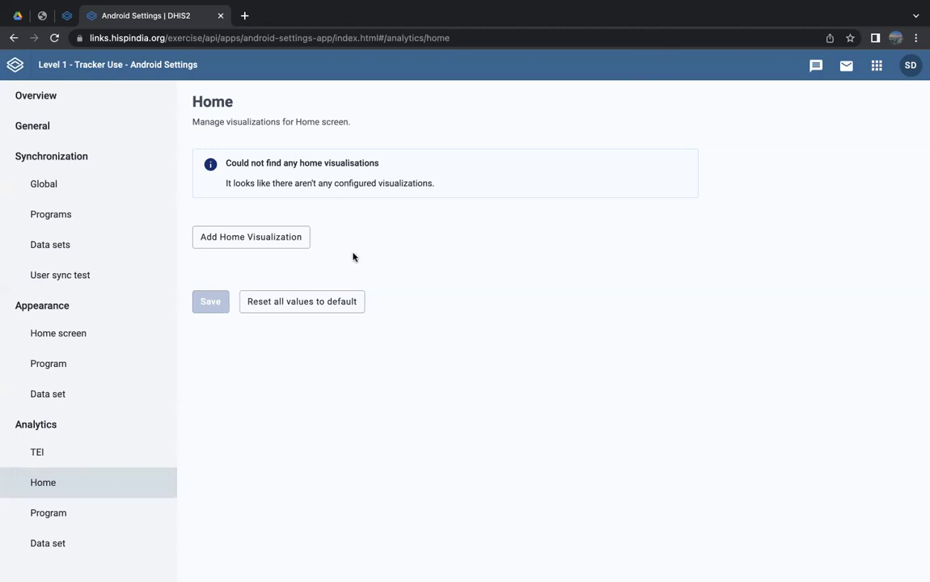
left_click(251, 241)
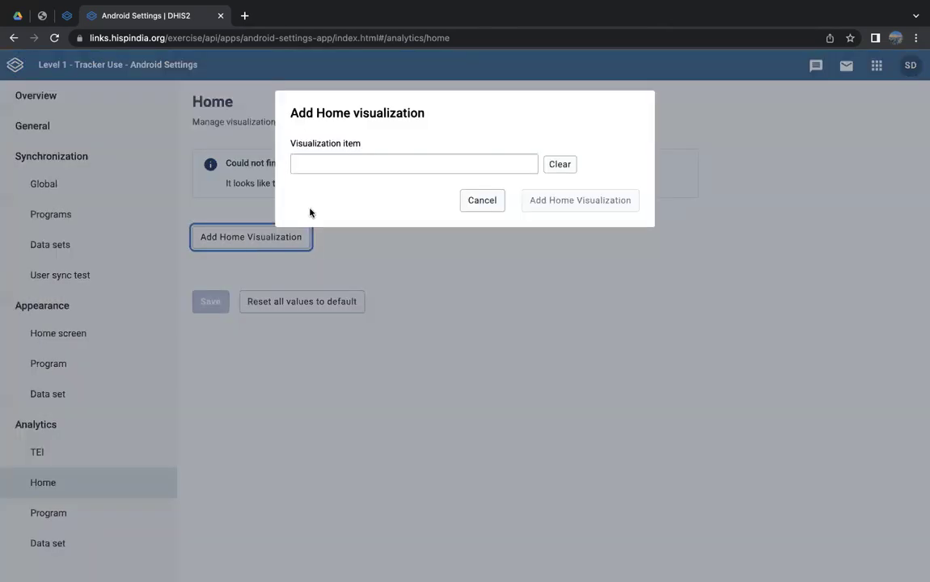
left_click(363, 166)
scroll(364, 255, "down", 1)
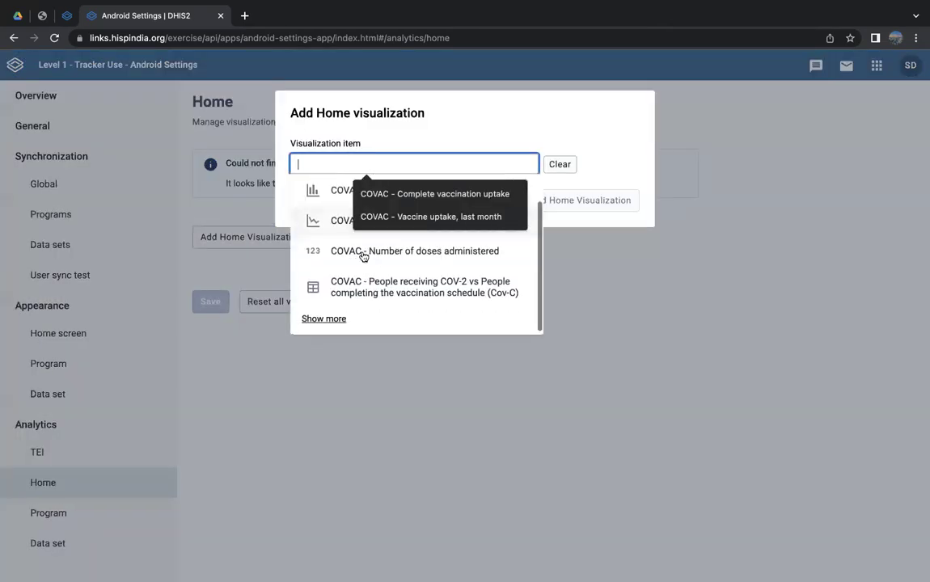
scroll(350, 283, "up", 1)
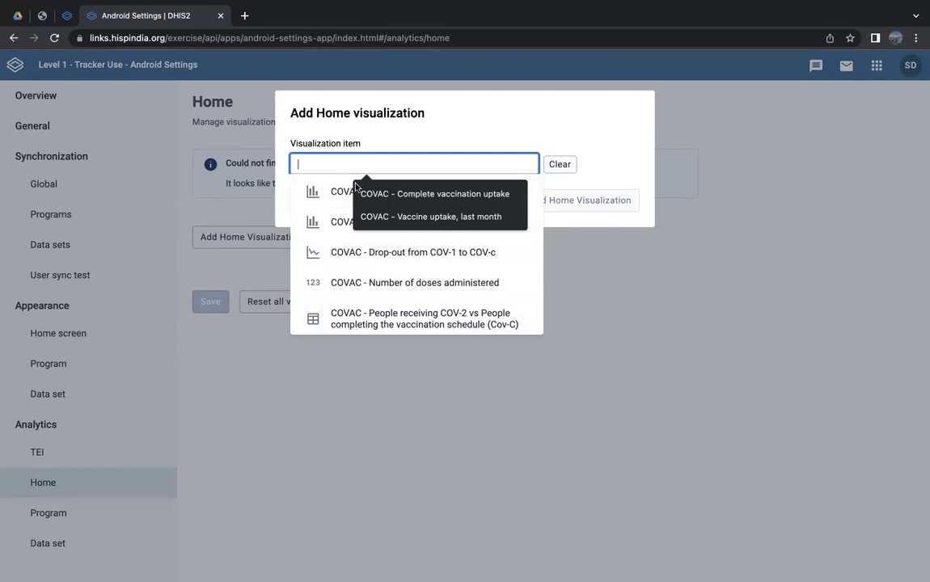
type("COVAC - Complete vaccination uptake")
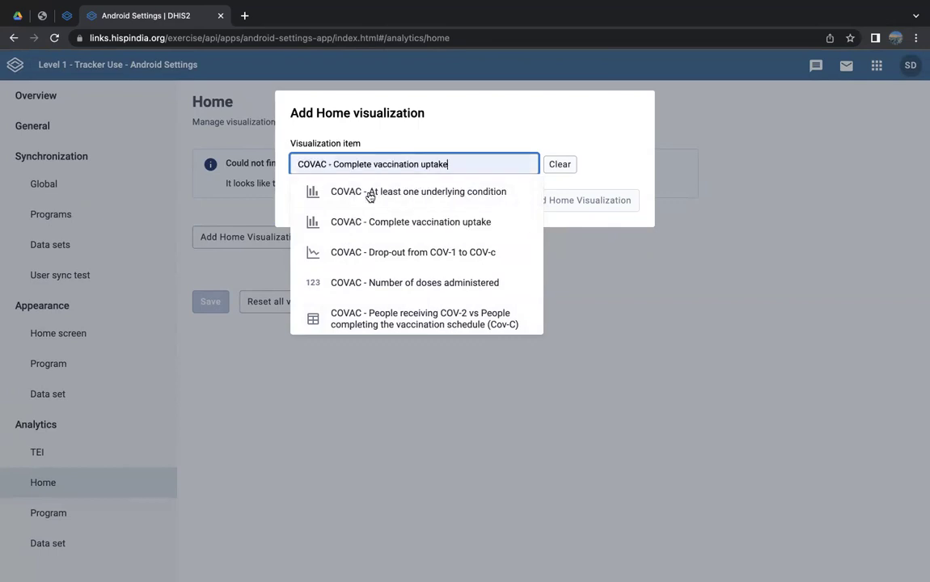
left_click(475, 193)
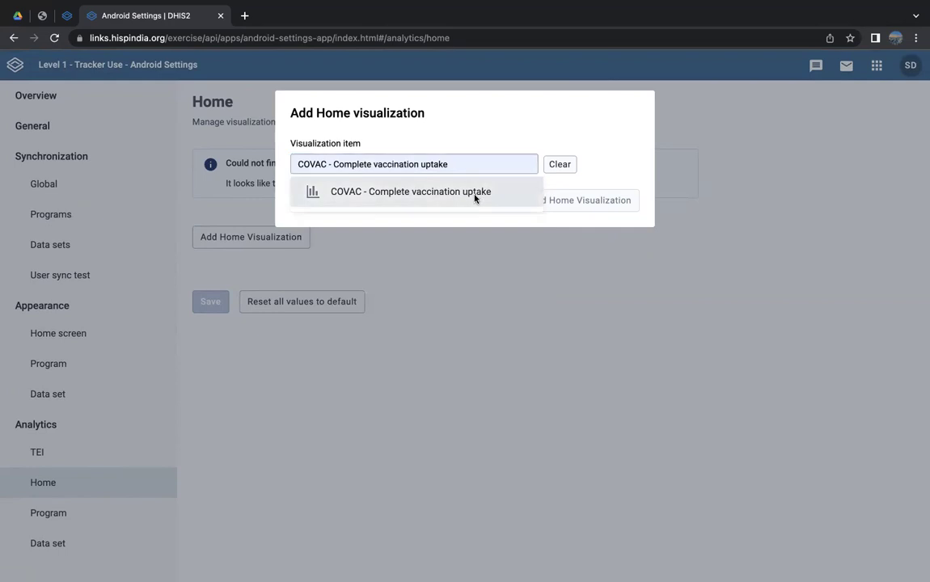
- Set the visualization title to 'Complete vaccination uptake' copied from the item name
left_click(377, 215)
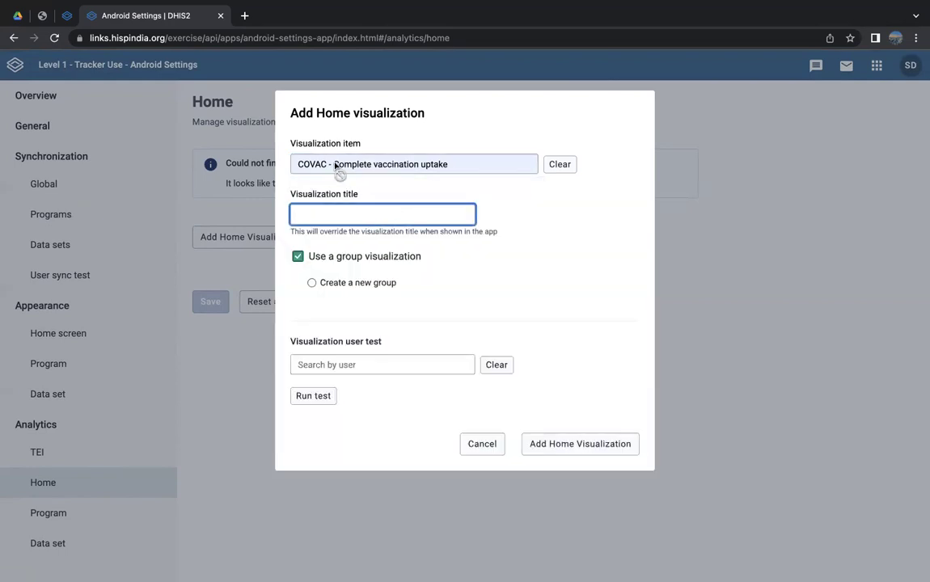
left_click(336, 165)
left_click(347, 214)
double_click(335, 166)
key("shift+End")
key("ctrl+c")
left_click(374, 215)
key("ctrl+v")
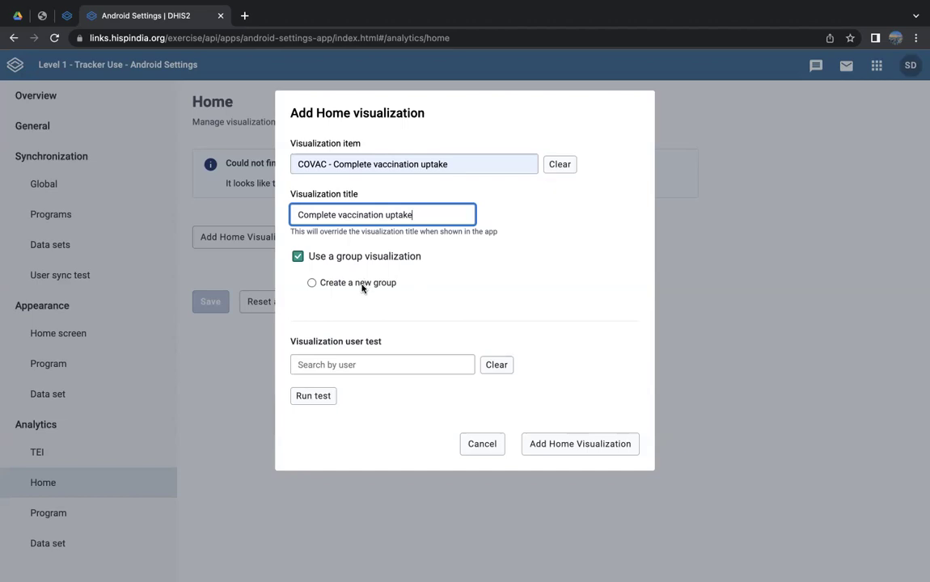
- Put it in a new group named 'Vaccine Update', add it, and expand the group
left_click(362, 287)
left_click(357, 316)
type("Vcc")
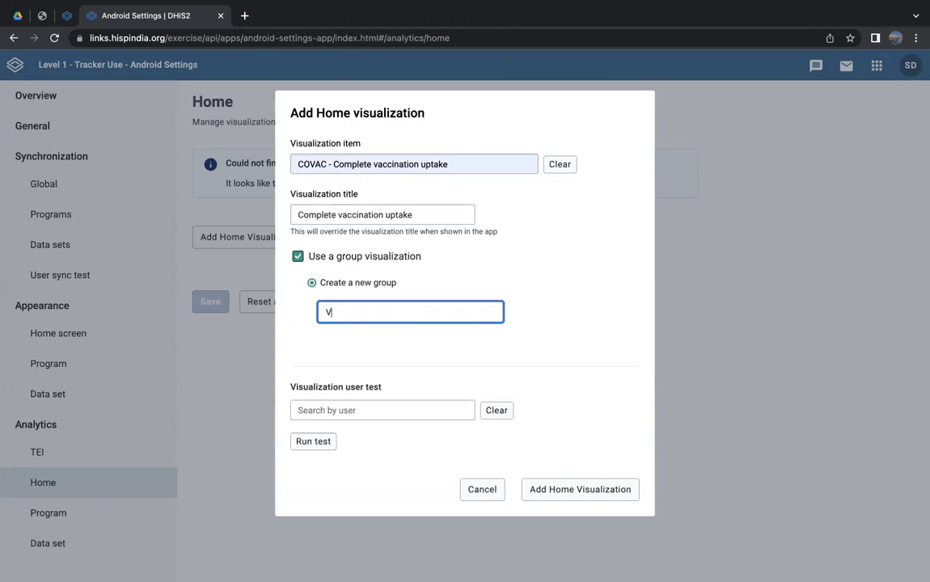
key("BackSpace")
key("BackSpace")
type("accine Update")
left_click(546, 491)
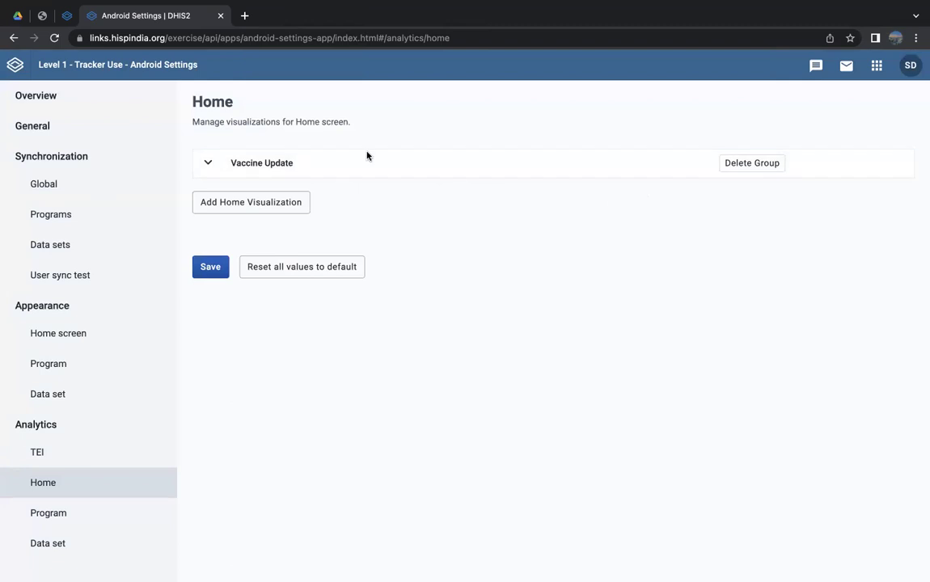
left_click(209, 164)
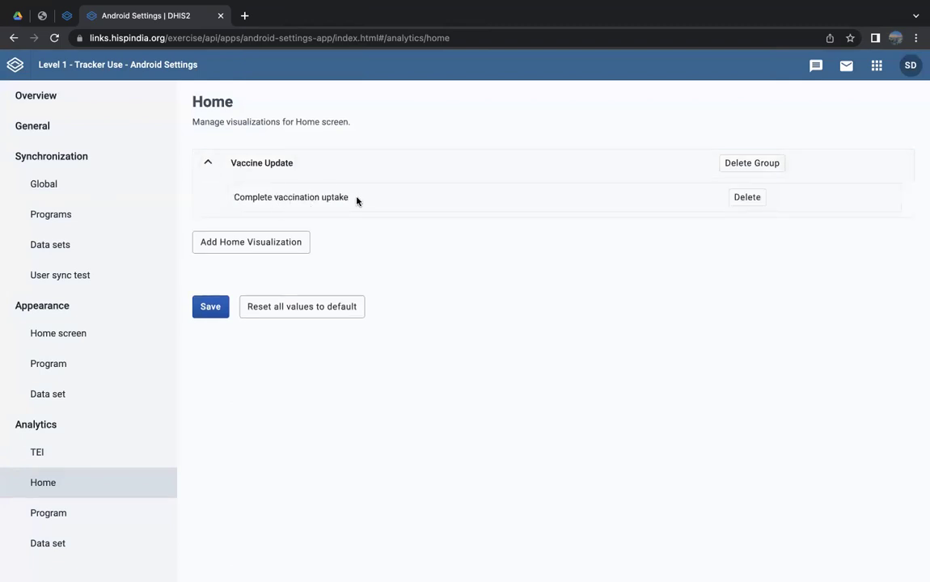
- Add another home visualization, Vaccine uptake, last month, titled with its own name
left_click(281, 247)
left_click(397, 164)
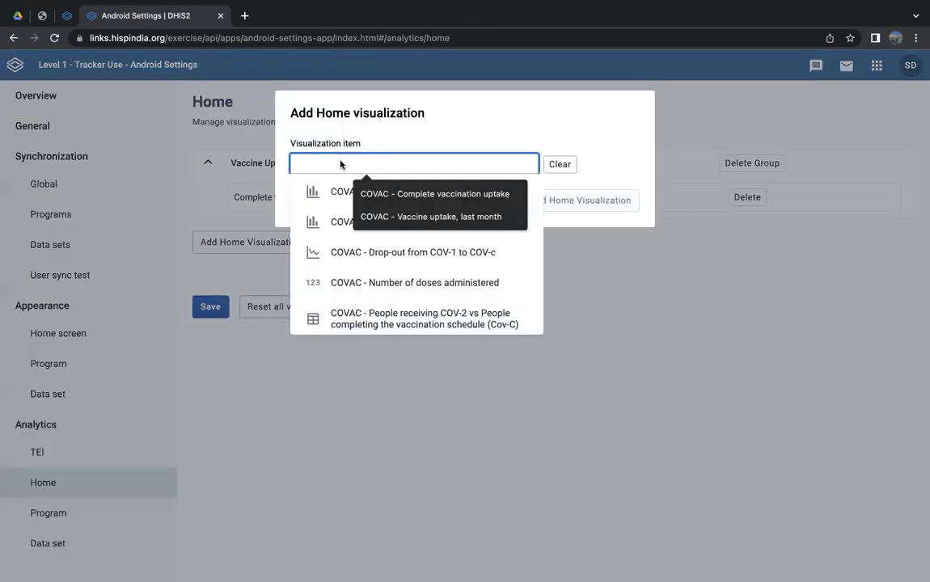
left_click(369, 217)
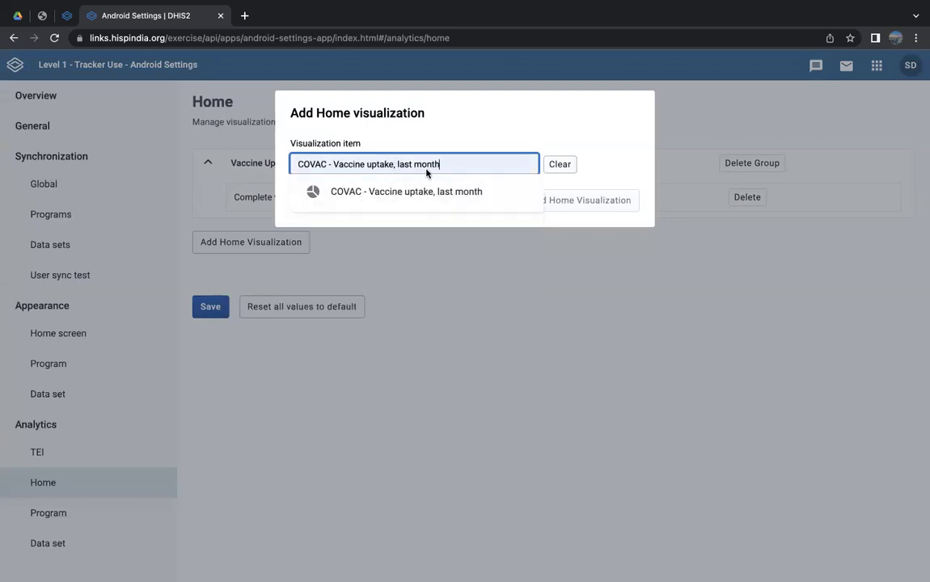
left_click(424, 193)
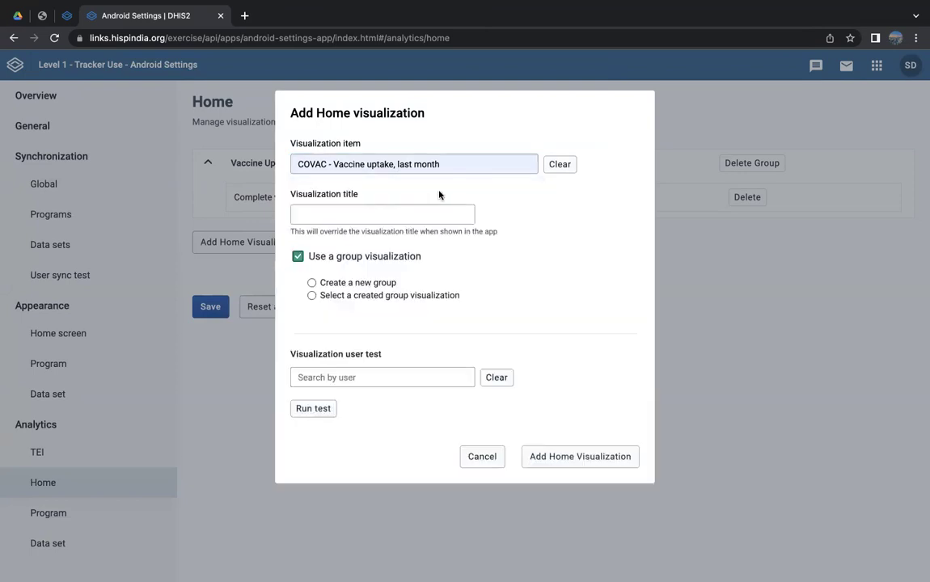
left_click_drag(333, 165, 477, 171)
key("super+c")
left_click(400, 215)
key("super+v")
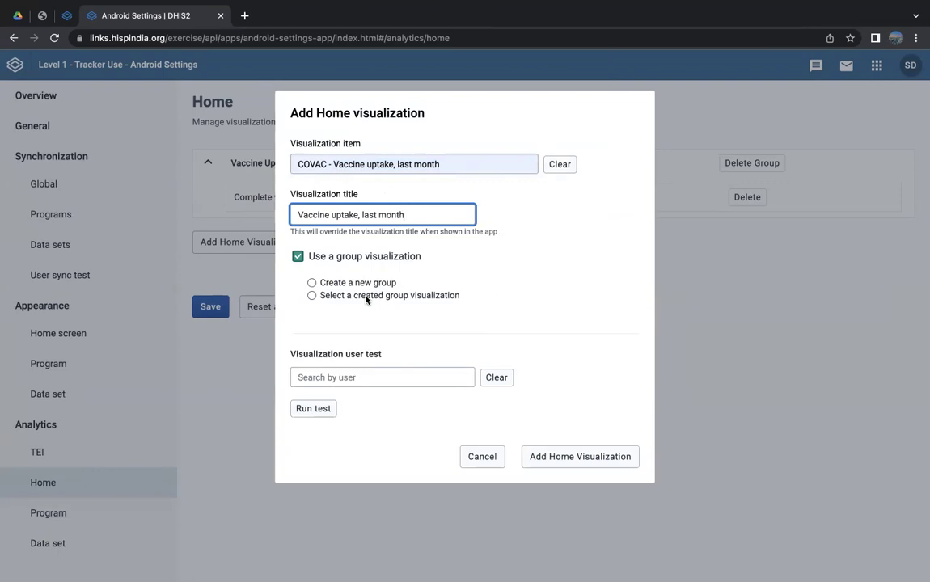
- Place it in the existing Vaccine Update group and add it
left_click(365, 297)
left_click(394, 328)
left_click(386, 351)
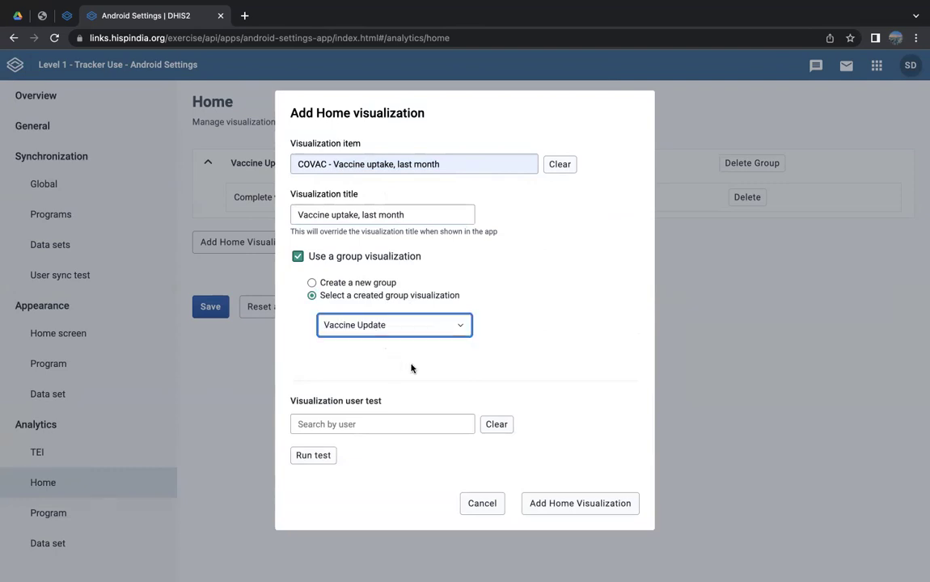
left_click(533, 501)
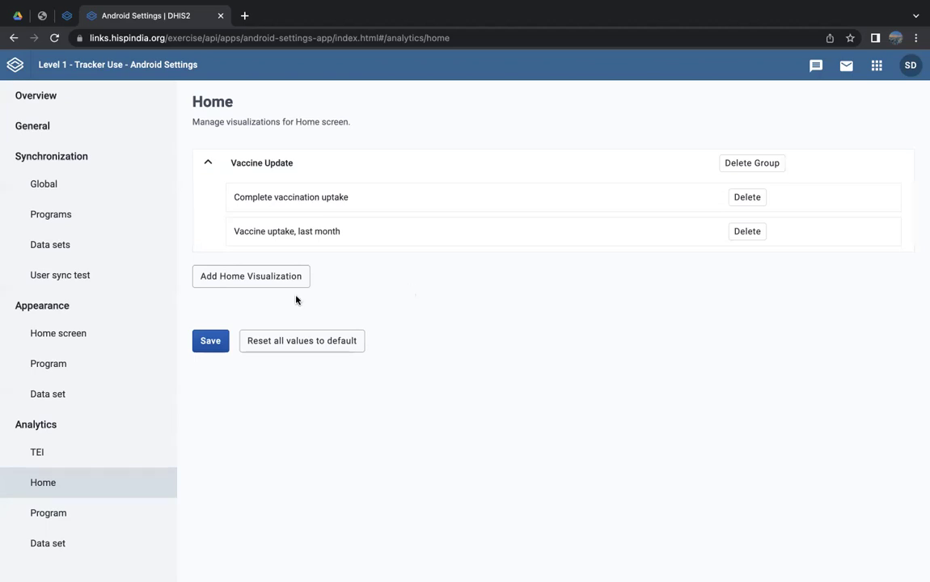
- Save the home visualization settings to the datastore and open the Programs sync settings
left_click(211, 342)
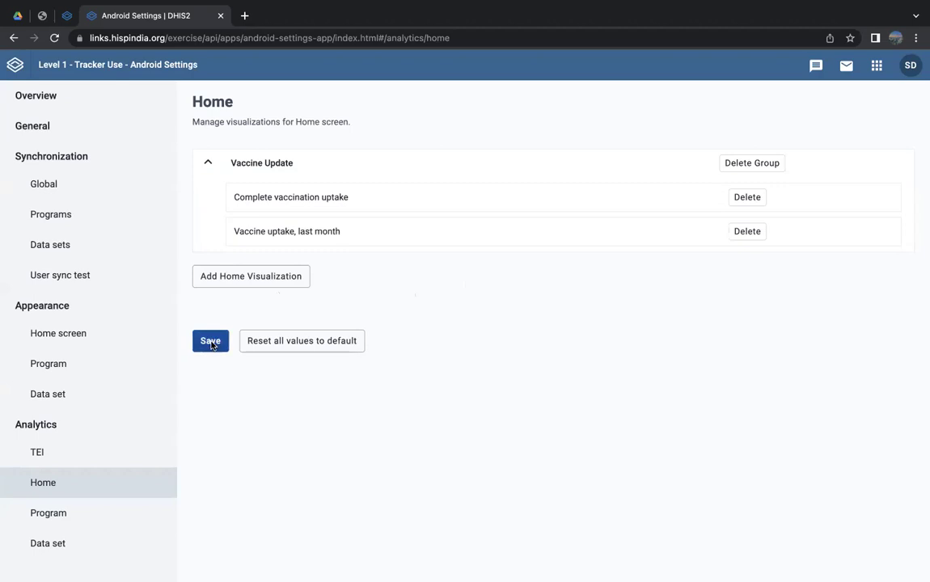
left_click(565, 362)
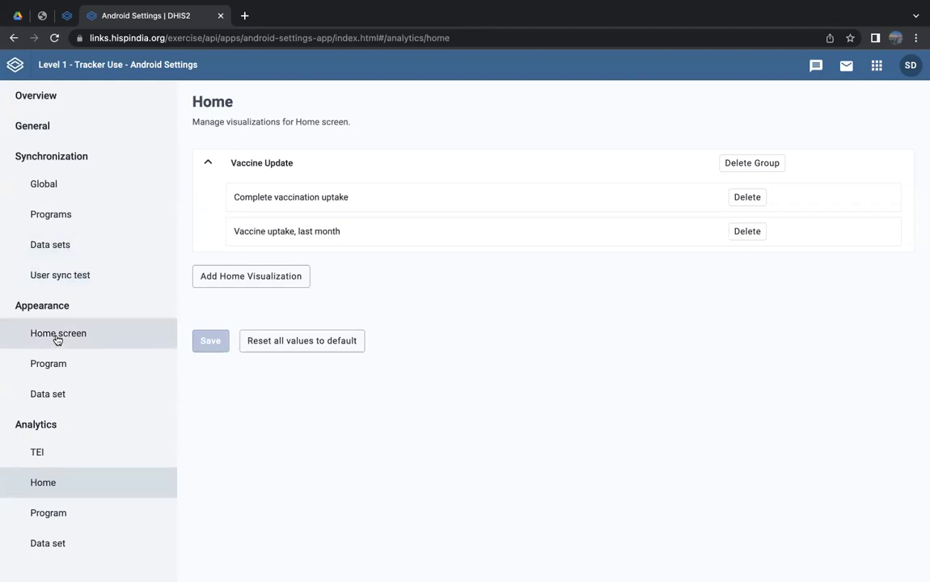
left_click(46, 193)
left_click(51, 216)
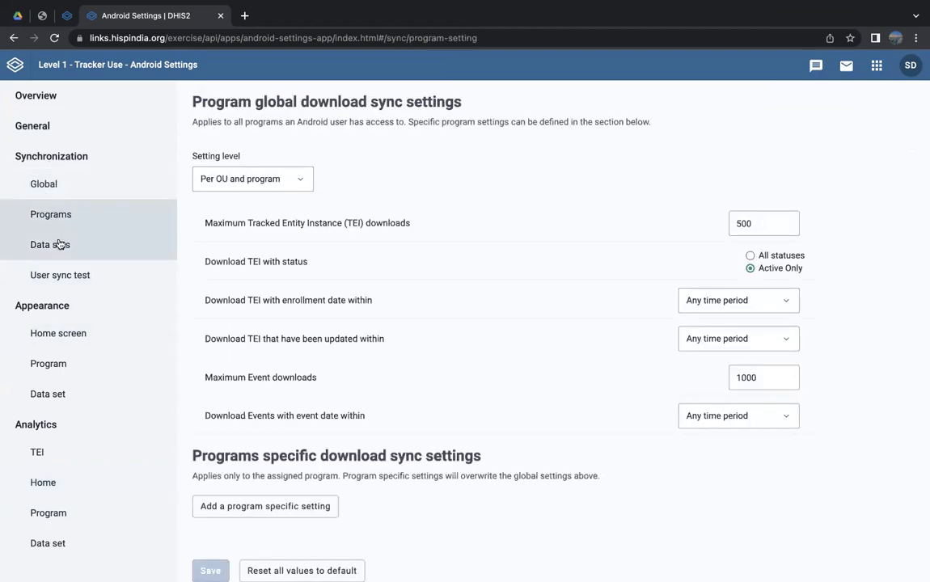
left_click(58, 246)
left_click(59, 220)
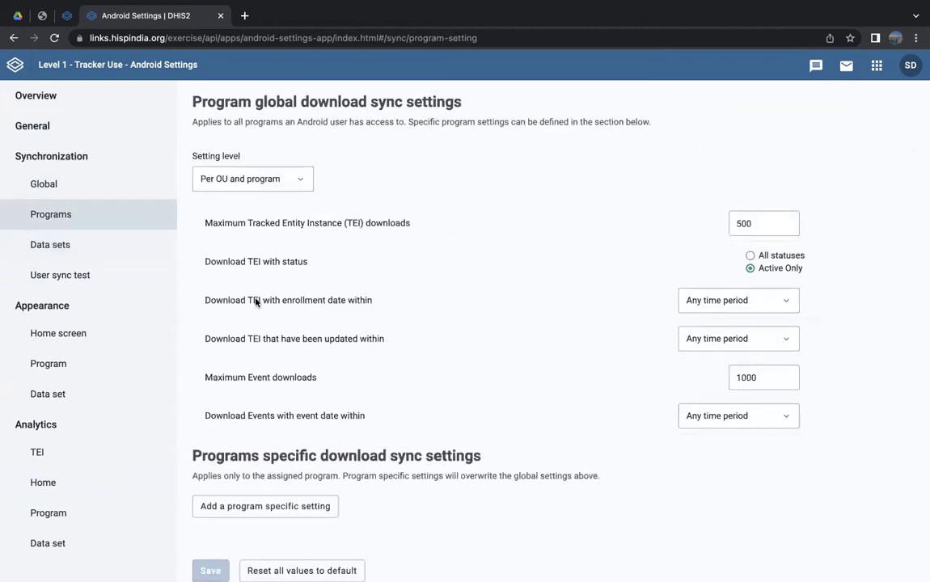
scroll(234, 339, "down", 2)
- Add a program-specific sync setting for COVAC - COVID-19 Vaccination Registry and try Per Org Unit level
left_click(266, 444)
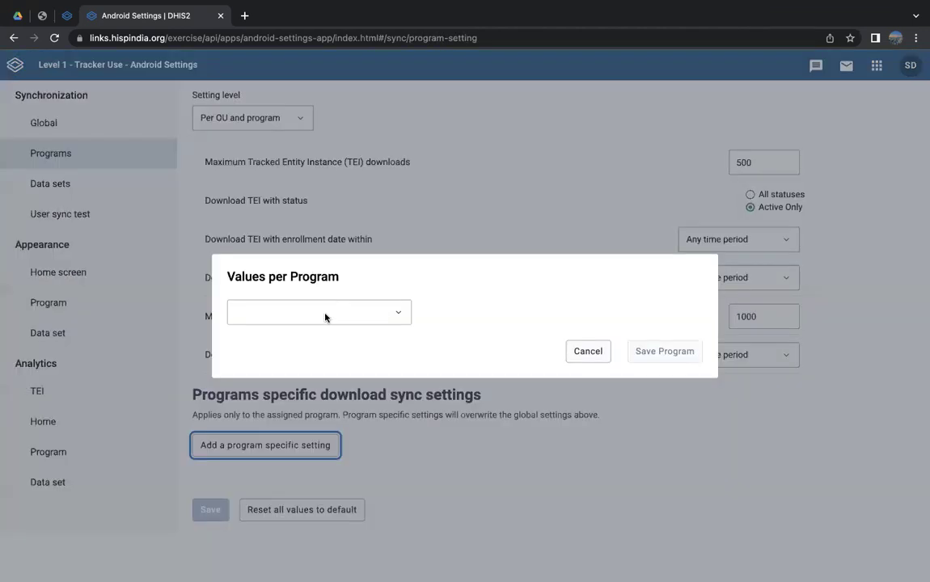
left_click(326, 316)
left_click(327, 334)
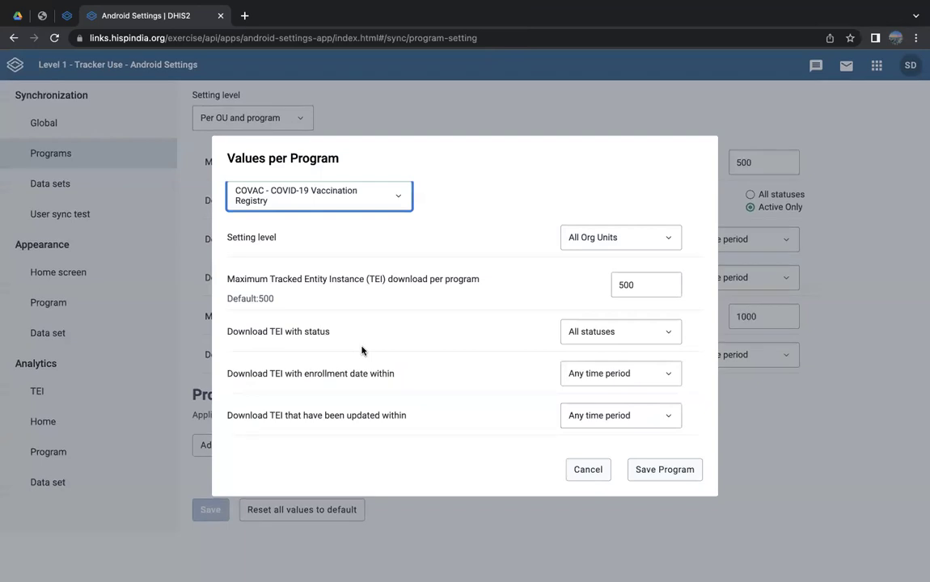
left_click(592, 239)
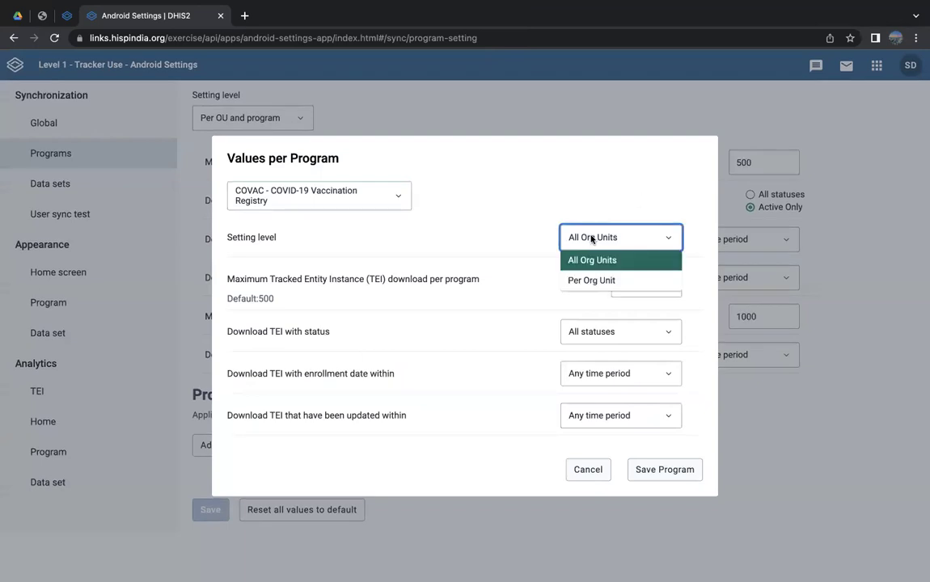
left_click(575, 257)
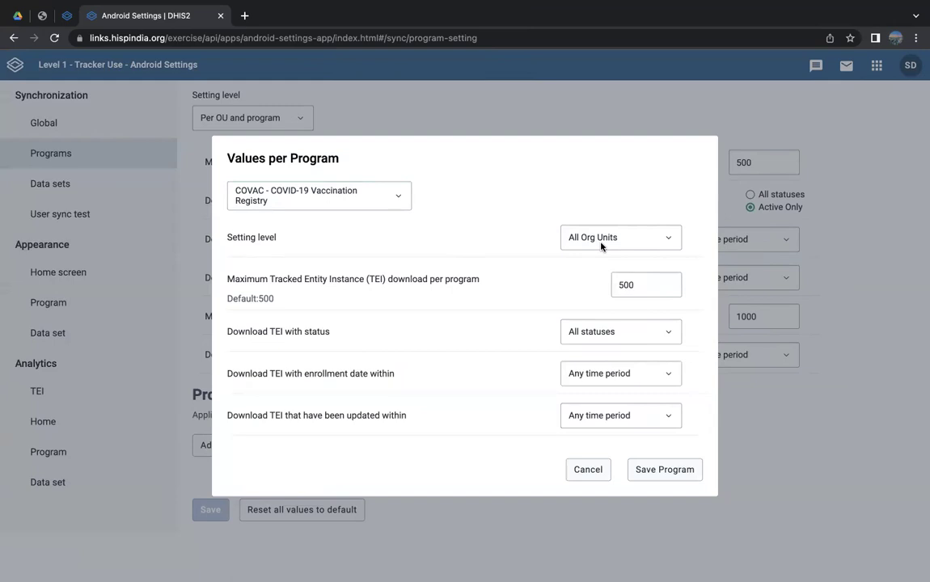
left_click(601, 243)
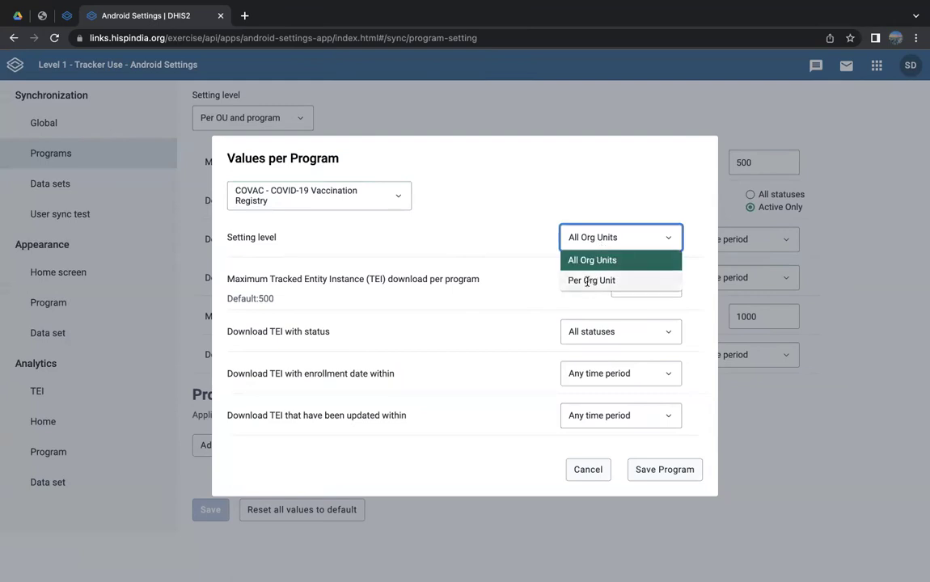
left_click(591, 280)
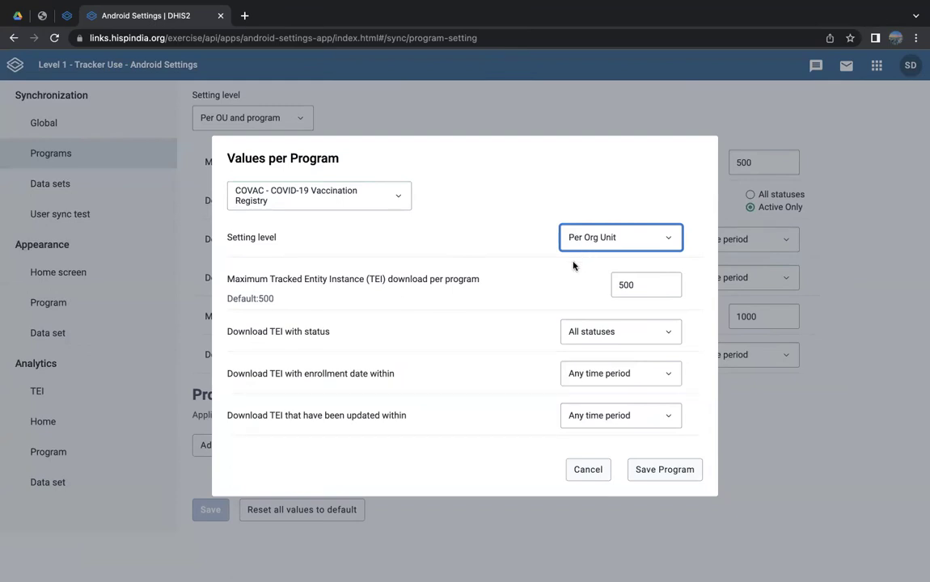
- Return the setting level to All Org Units, then cancel the program-specific values
key("space")
key("Up")
key("Return")
left_click(585, 236)
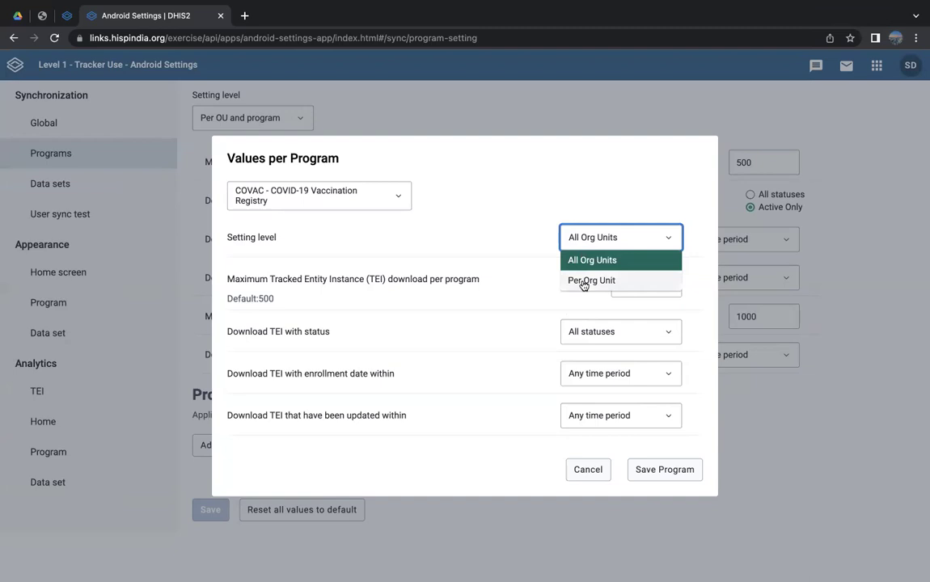
left_click(552, 264)
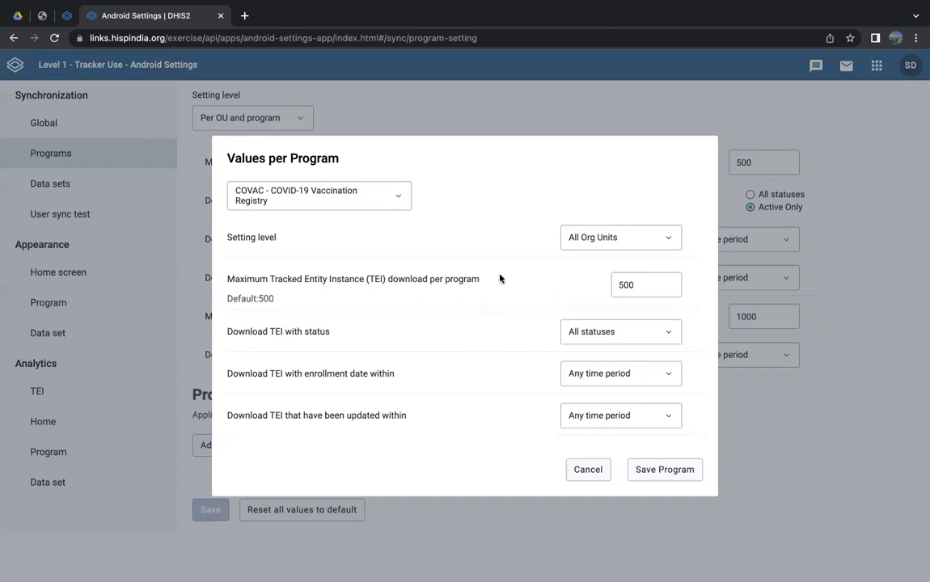
left_click(589, 470)
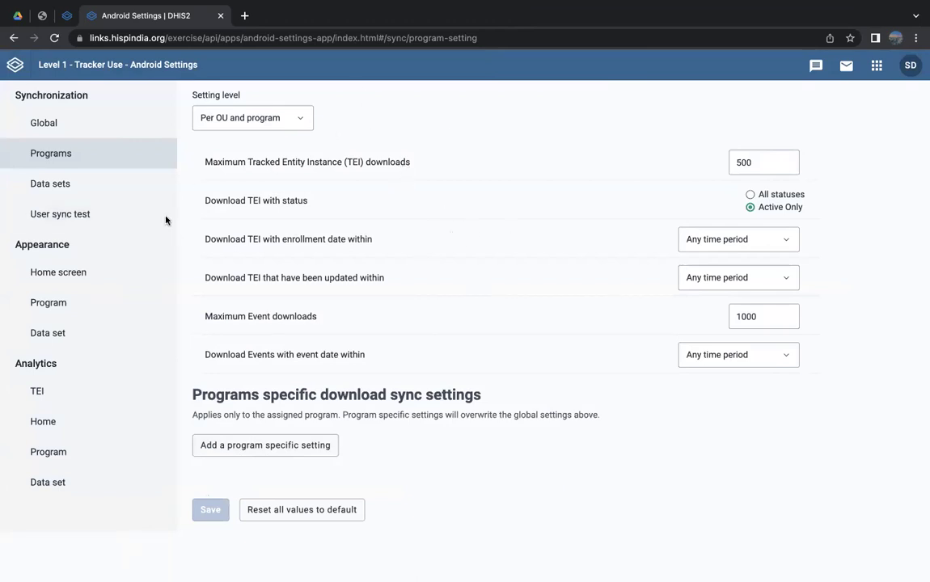
- Go back to the Analytics Home visualizations page
left_click(61, 420)
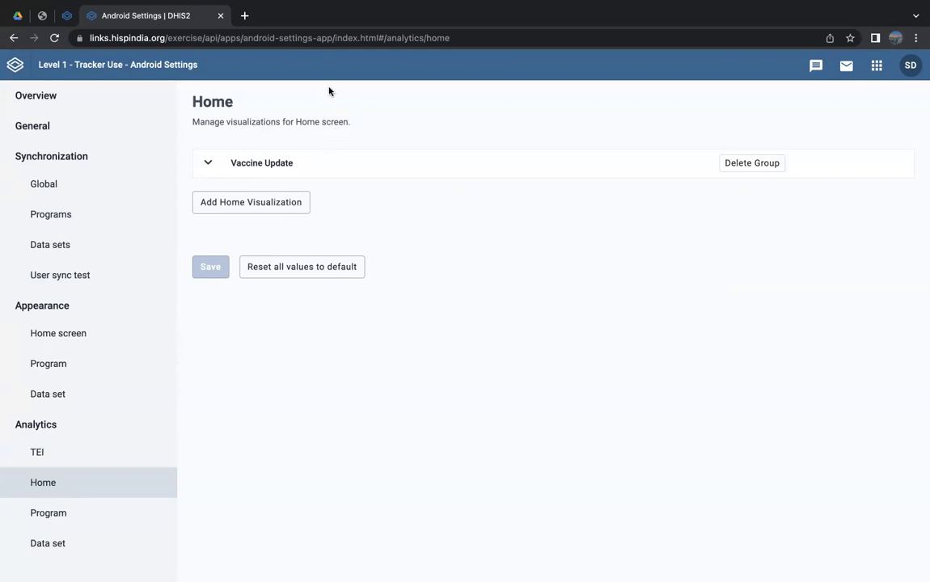
- Open Dashboard in a new first browser tab, then expand the Vaccine Update group
left_click(877, 66)
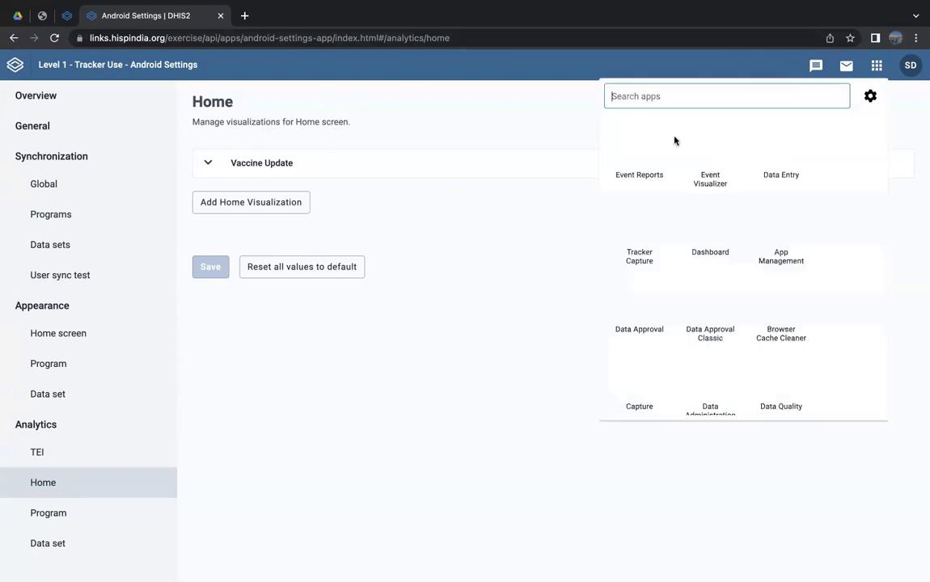
left_click_drag(443, 54, 270, 30)
left_click_drag(176, 26, 176, 26)
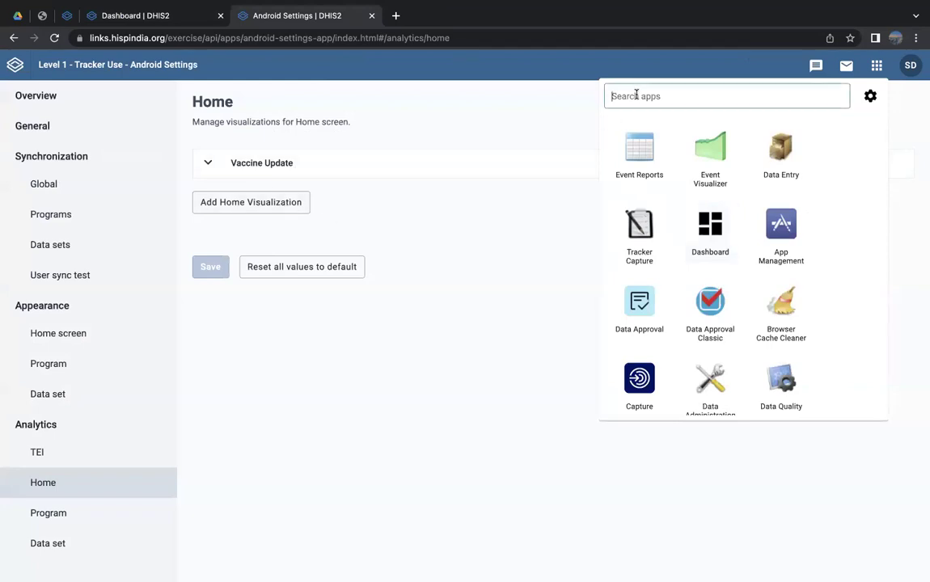
left_click(545, 100)
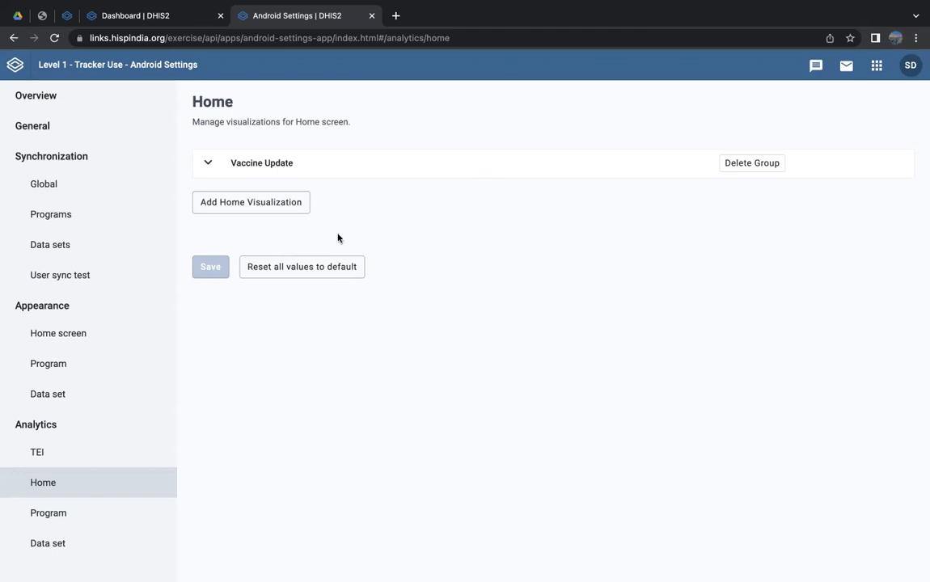
left_click(209, 161)
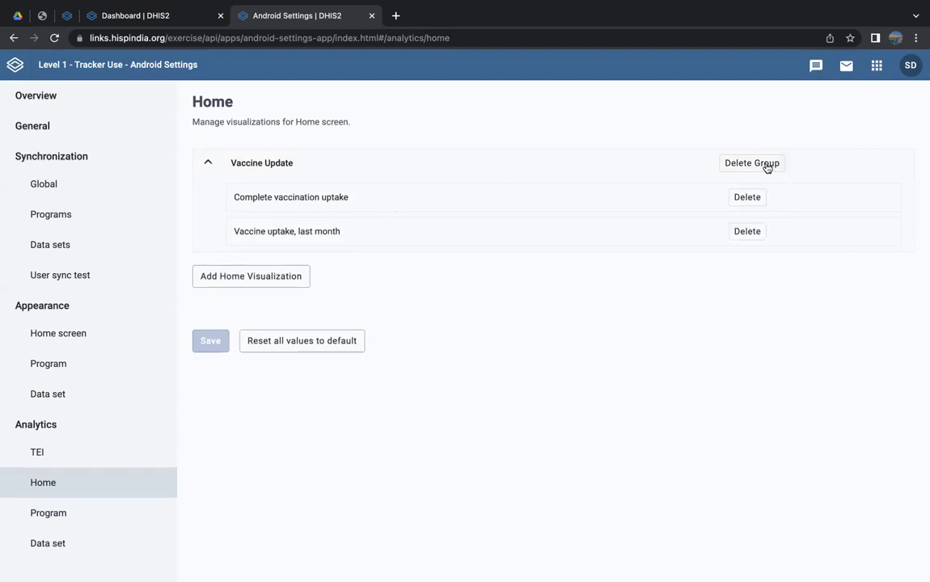
- Delete the Vaccine Update group with confirmation and begin a new home visualization
left_click(767, 166)
left_click(562, 353)
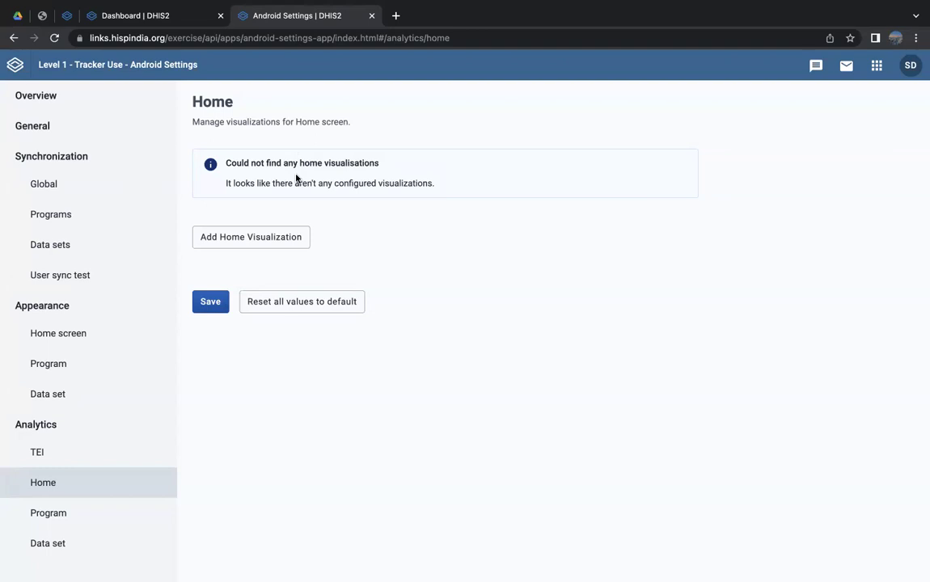
left_click(257, 242)
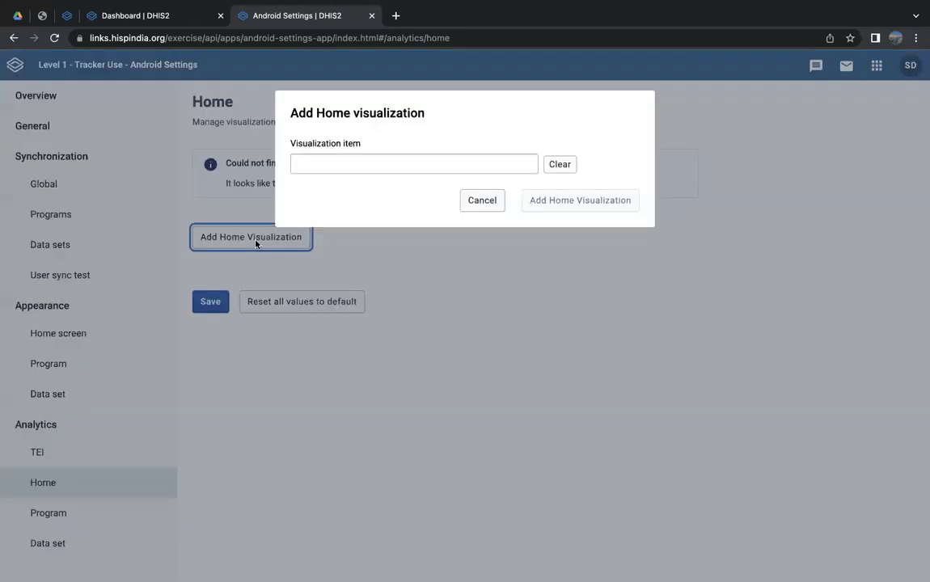
- Browse the full visualization list and pick COVAC - Complete vaccination uptake as the item
left_click(330, 167)
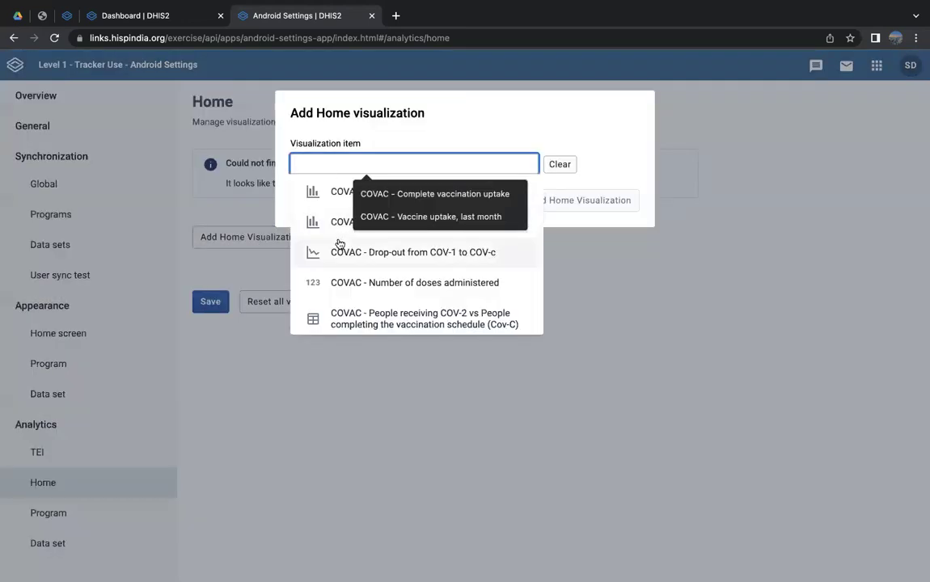
scroll(340, 234, "down", 1)
left_click(325, 323)
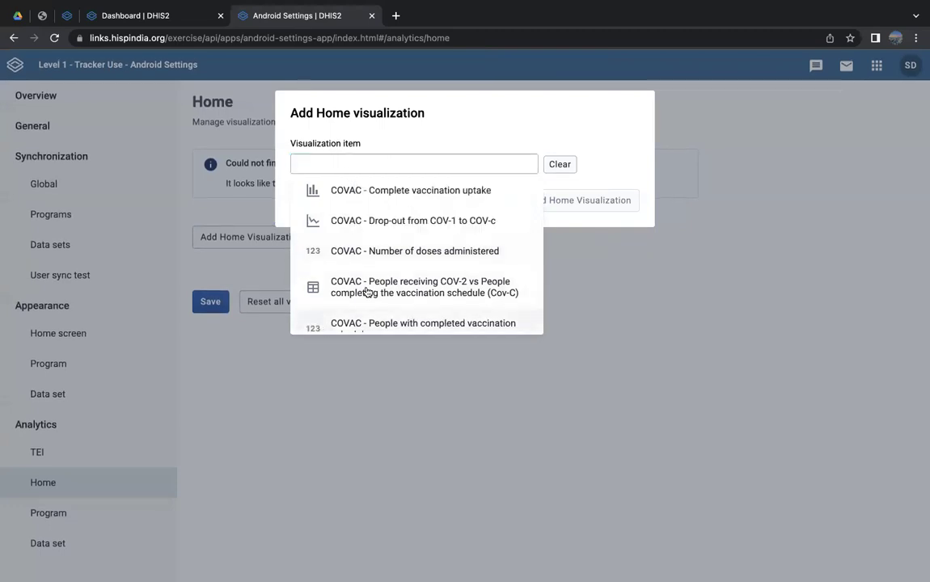
scroll(369, 289, "down", 10)
scroll(369, 289, "up", 10)
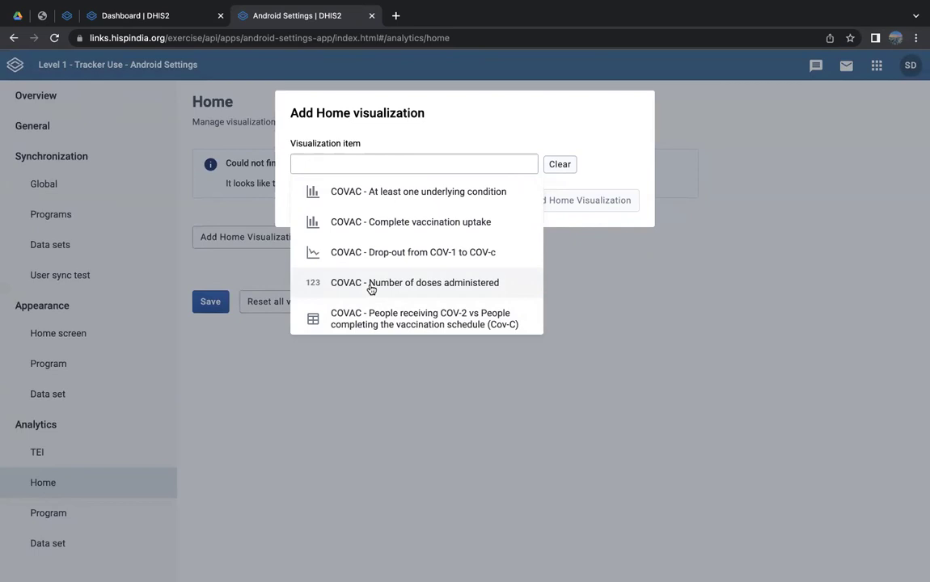
scroll(412, 241, "down", 1)
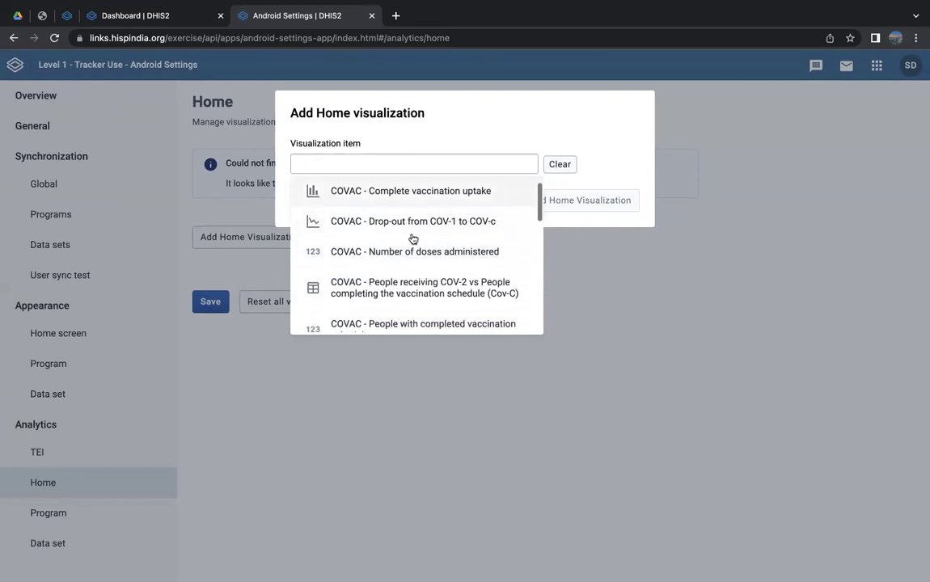
scroll(412, 240, "down", 5)
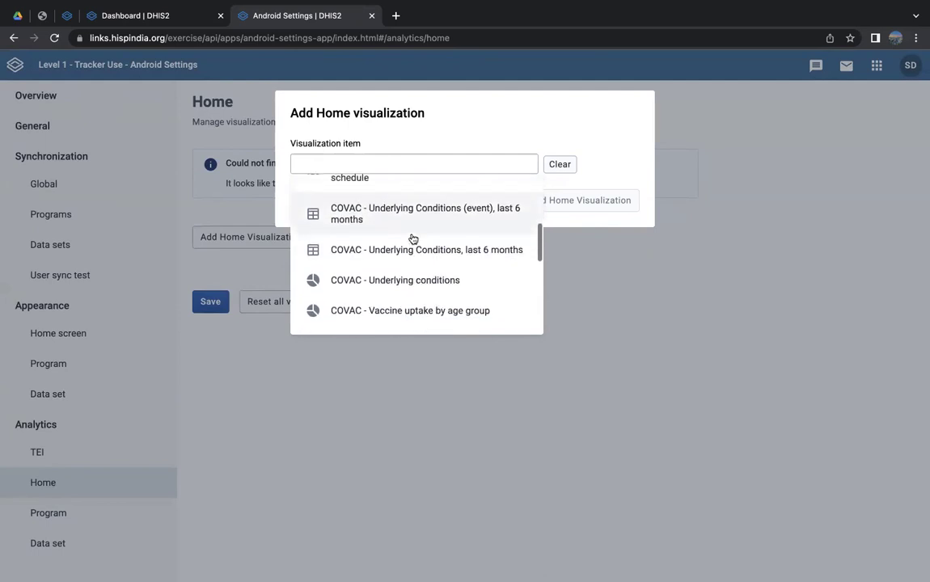
scroll(413, 239, "up", 5)
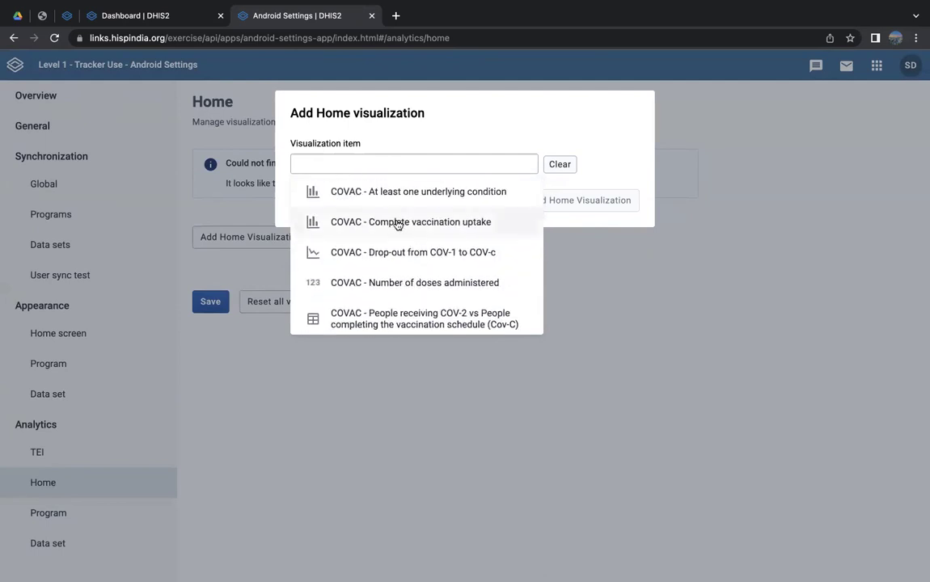
left_click(410, 230)
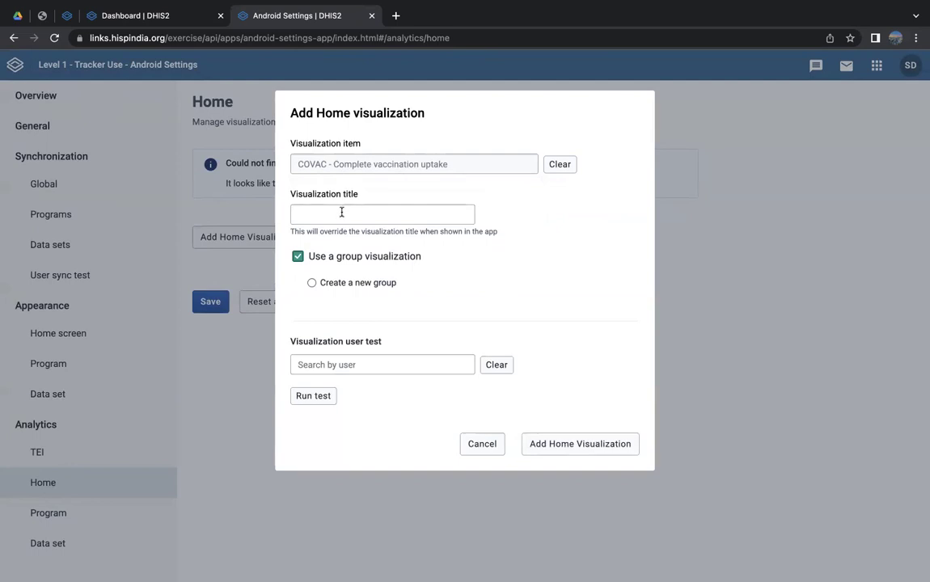
- Use 'Complete vaccination uptake' as the visualization title
left_click_drag(301, 165, 452, 169)
left_click(328, 166)
left_click_drag(334, 167, 473, 174)
key("super+c")
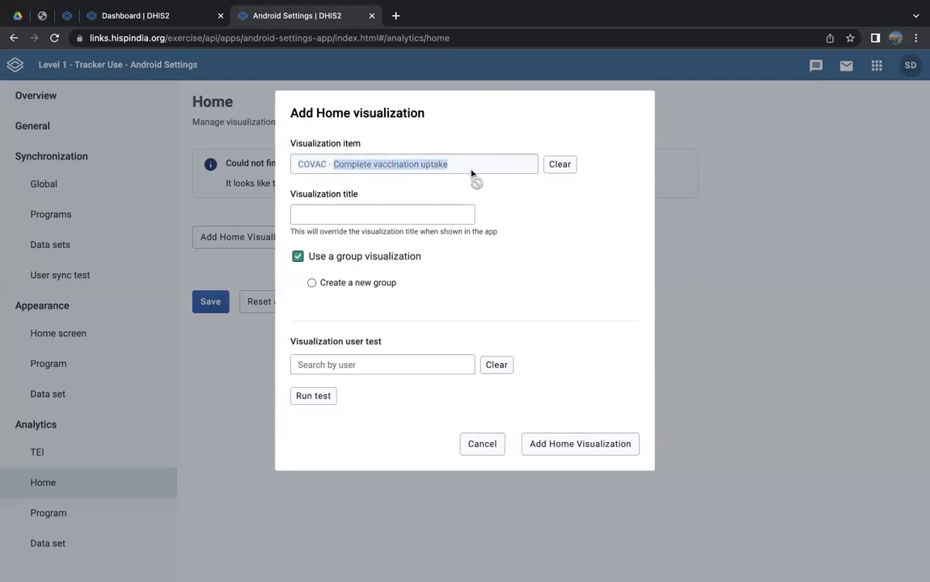
left_click(400, 211)
key("super+v")
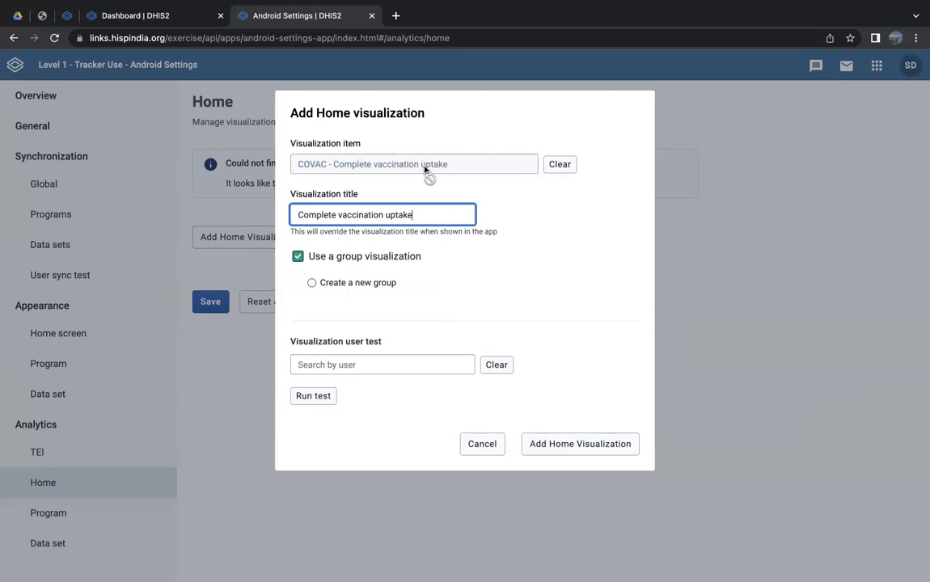
- Put it in a new group named 'Vaccine Uptake' and add it to the Home screen
left_click(363, 284)
left_click(356, 312)
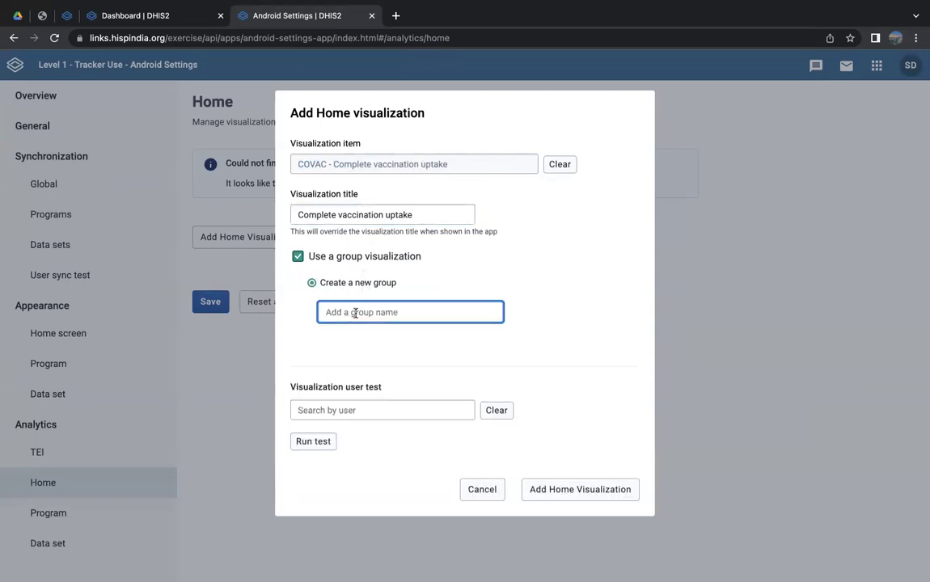
type("Vaccine Uptake")
left_click(160, 17)
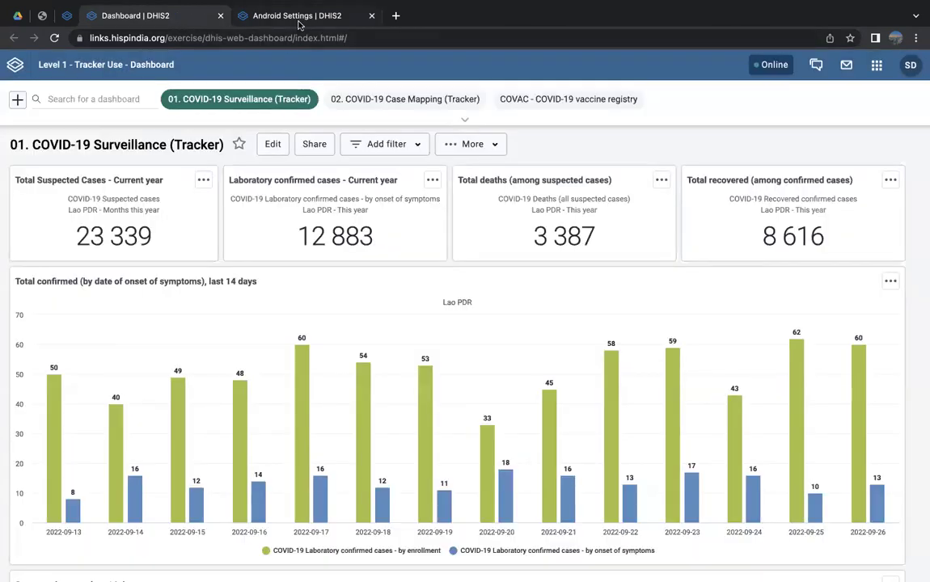
left_click(269, 20)
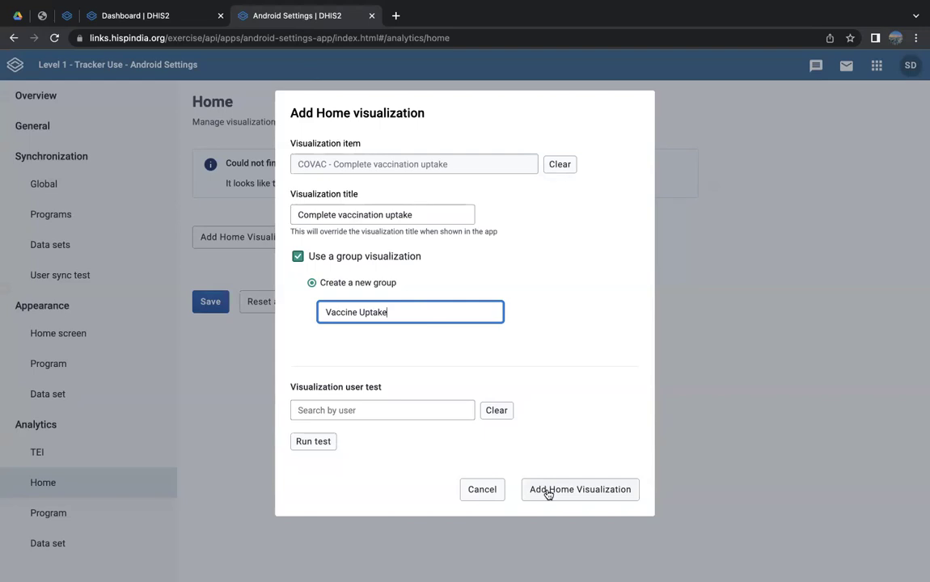
left_click(547, 492)
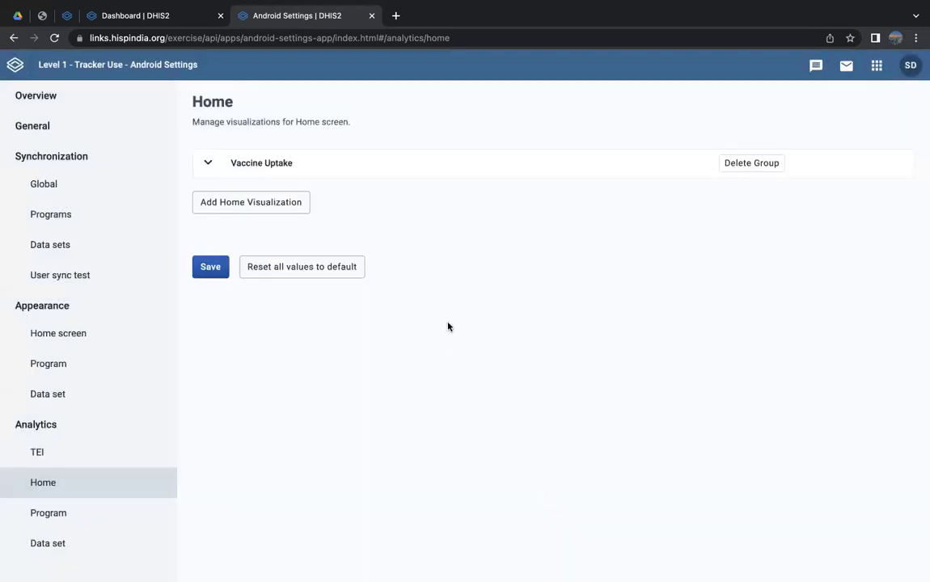
- Add a Home visualization for 'COVAC - Vaccine uptake, last month' titled 'Vaccine uptake, last month'
left_click(207, 163)
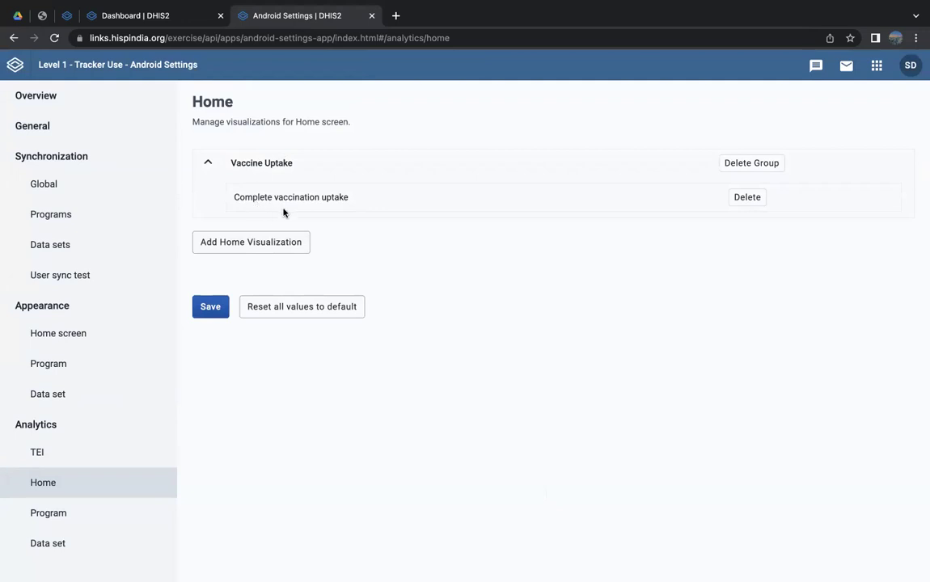
left_click(259, 245)
left_click(350, 160)
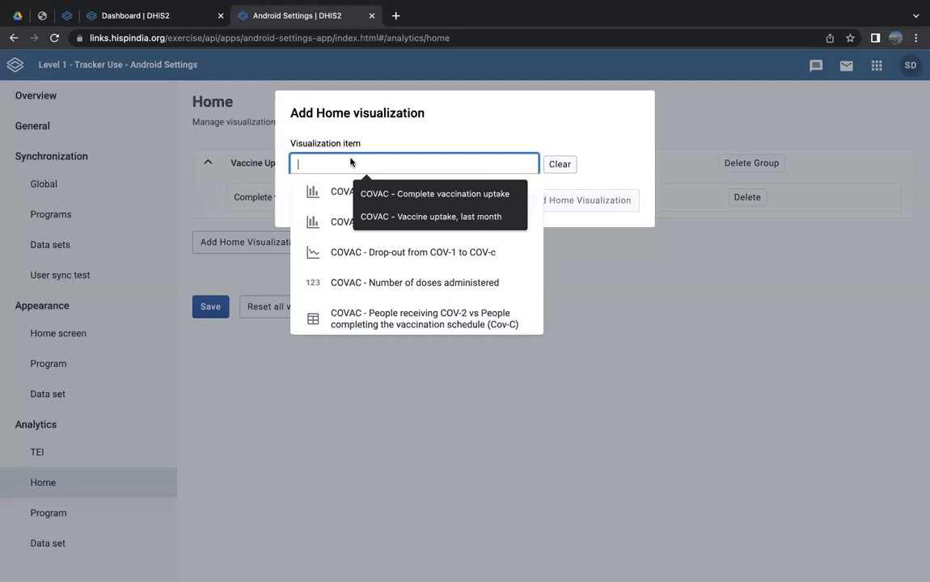
left_click(366, 213)
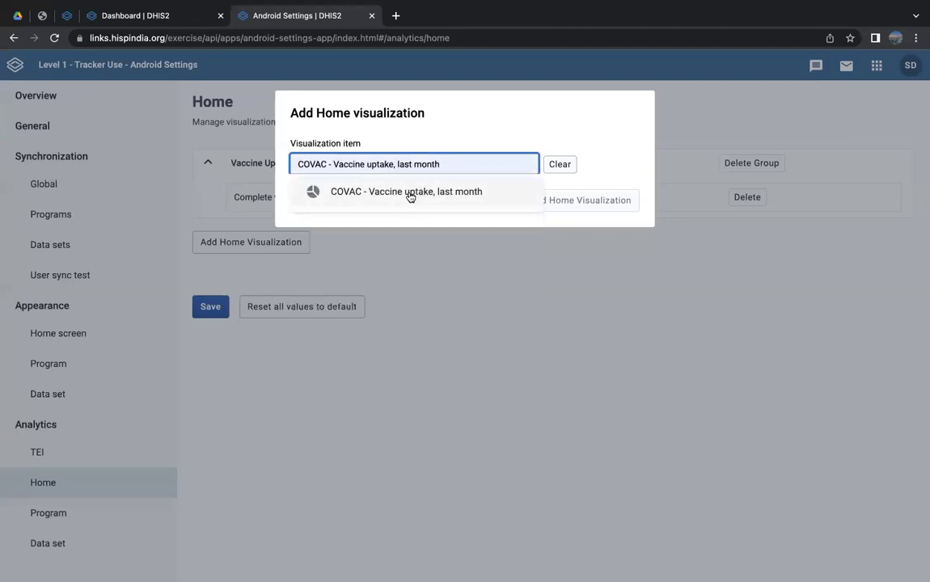
left_click(409, 195)
left_click_drag(334, 166, 453, 168)
key("super+c")
left_click(363, 212)
key("super+v")
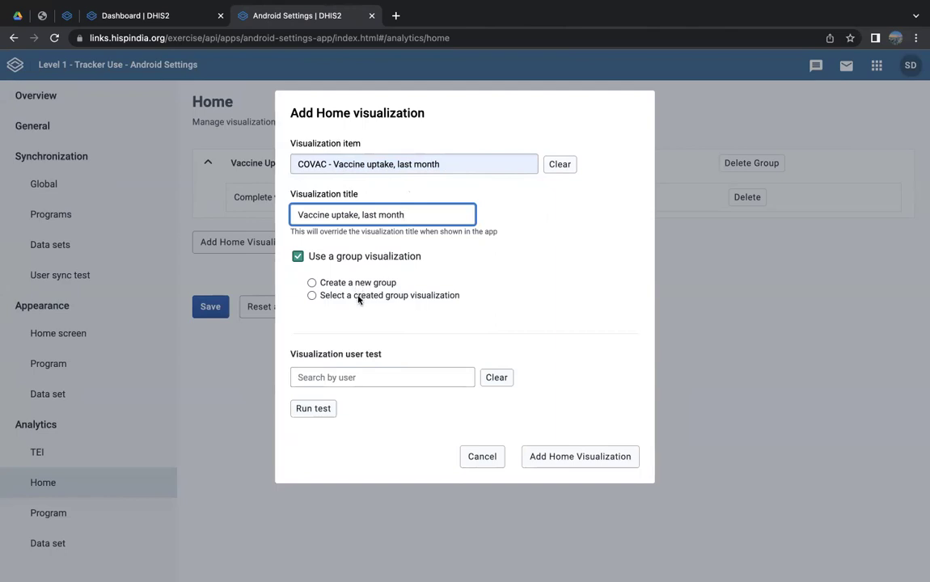
- Place it in the existing Vaccine Uptake group and add it
left_click(359, 296)
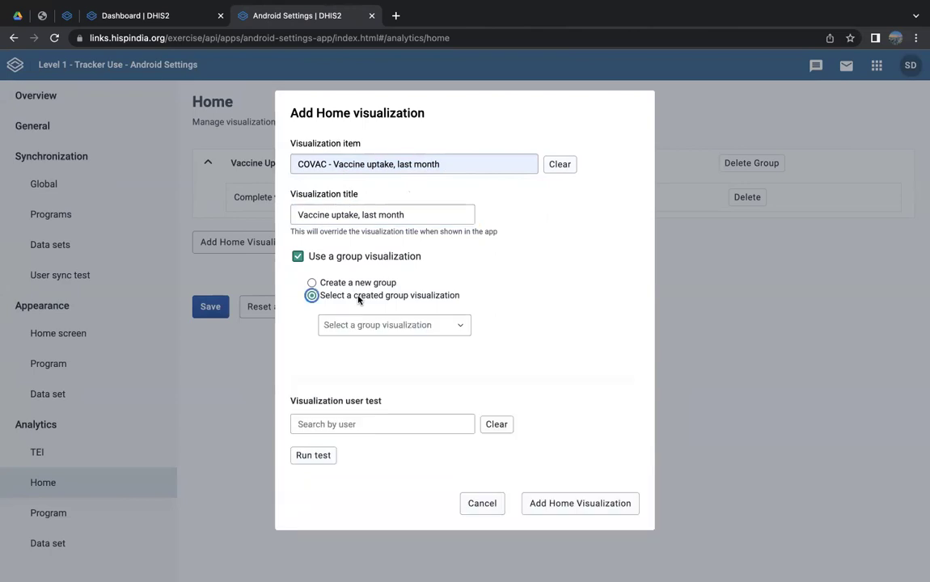
left_click(359, 328)
left_click(359, 347)
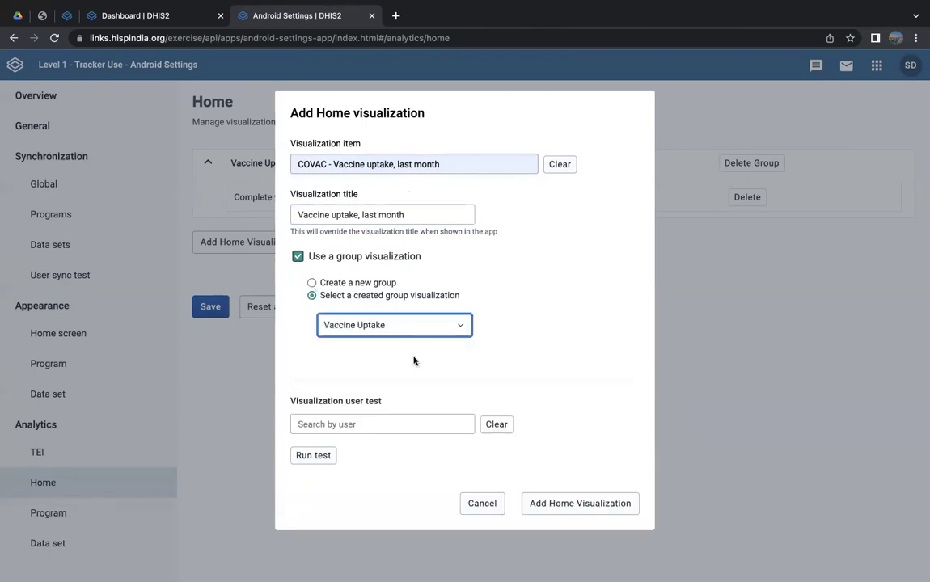
left_click(559, 502)
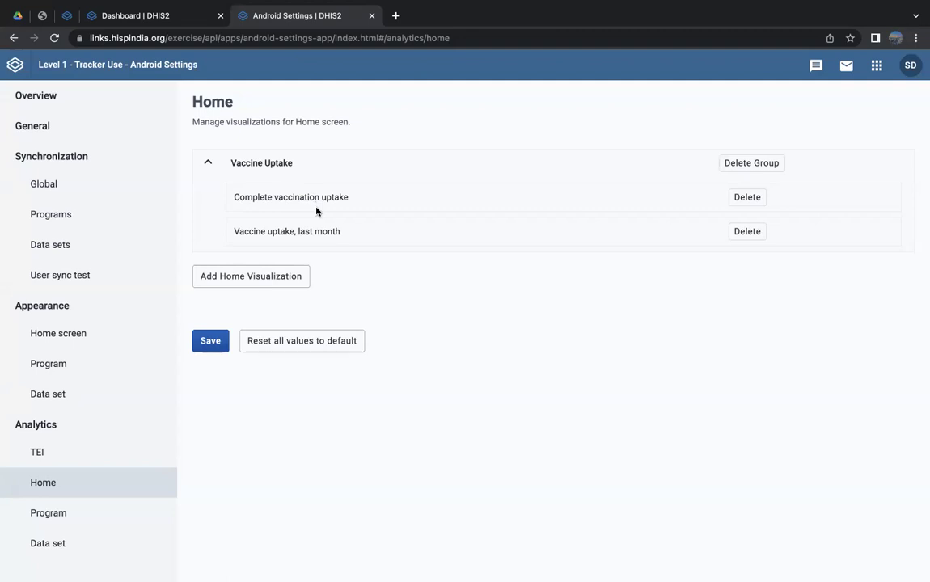
- Save the Home visualization settings and confirm saving to the DataStore
left_click(208, 341)
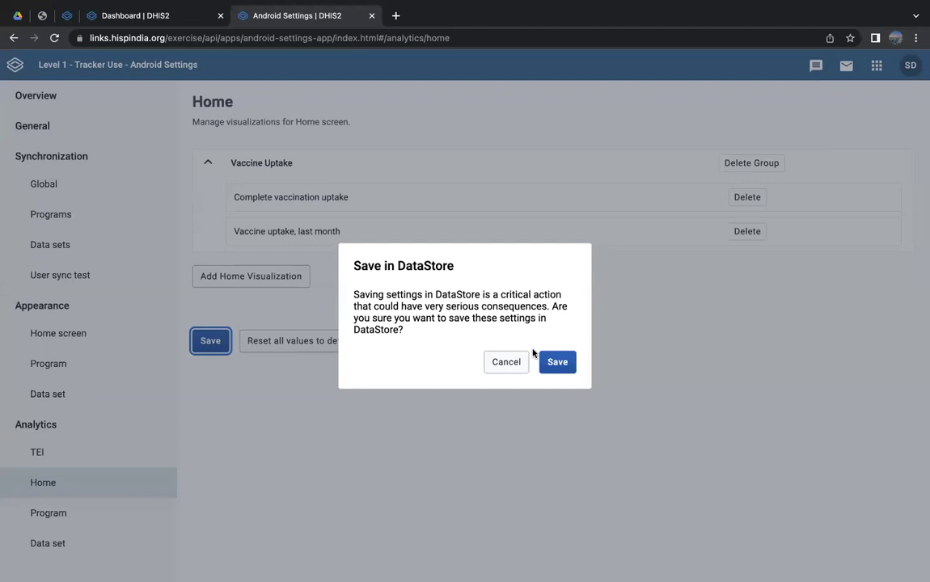
left_click(554, 365)
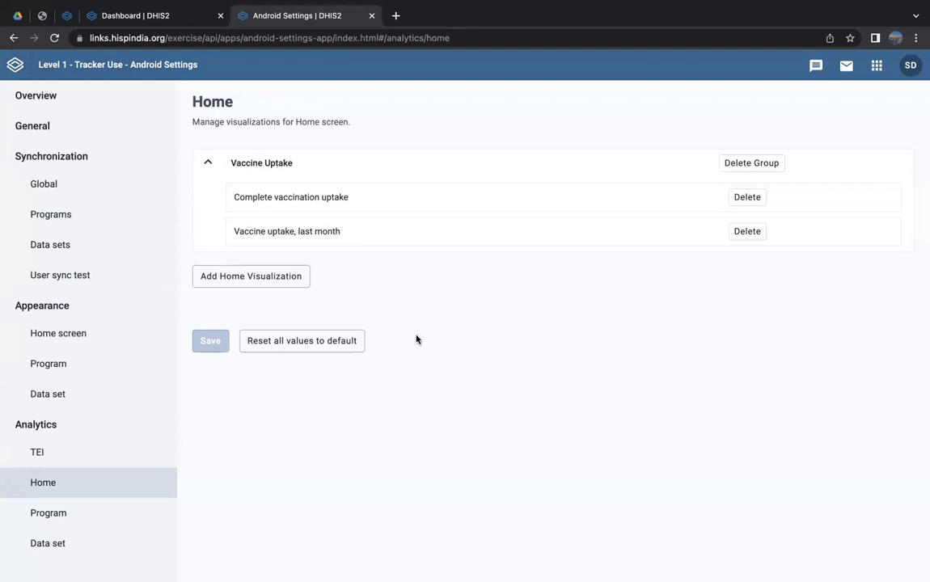
- Start a new TEI analytics item for the COVAC - COVID-19 Vaccination Registry program, Vaccination stage
left_click(55, 451)
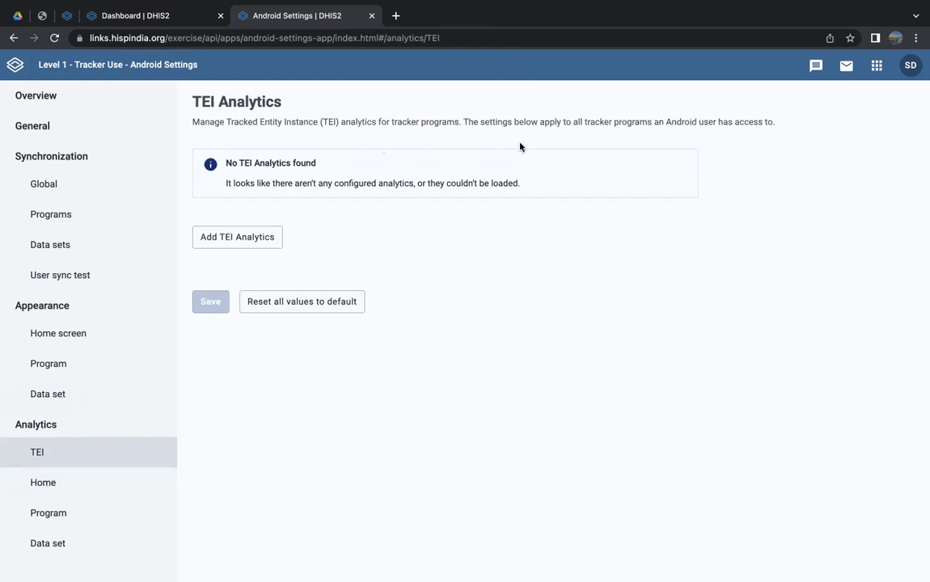
left_click(250, 239)
left_click(288, 186)
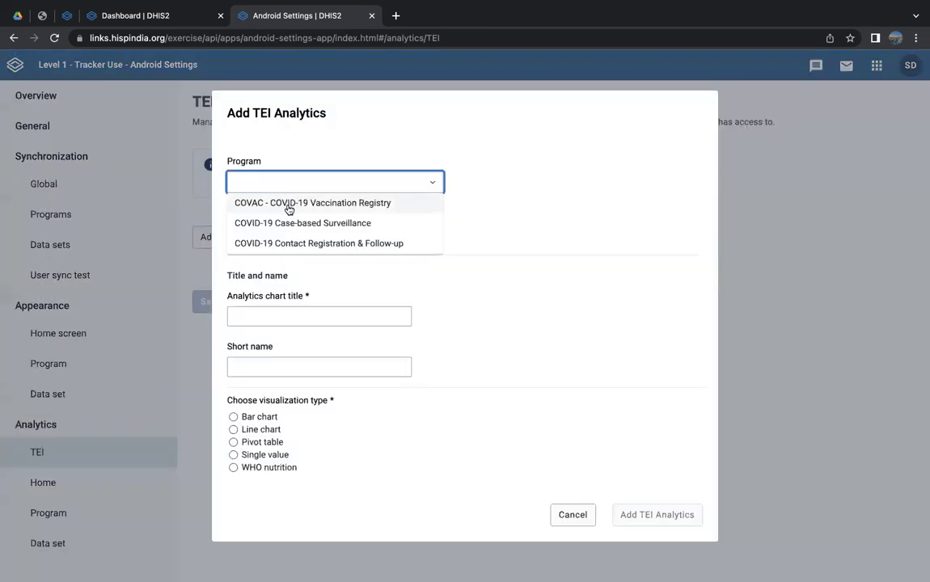
left_click(347, 205)
left_click(284, 233)
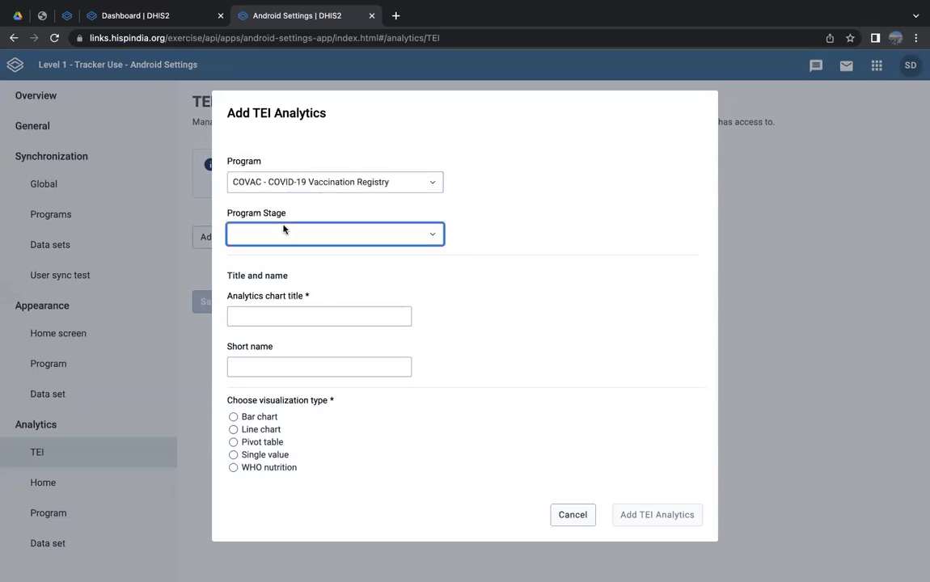
left_click(281, 253)
- Title the analytics 'Weight Monitoring'
left_click(276, 315)
scroll(282, 348, "down", 2)
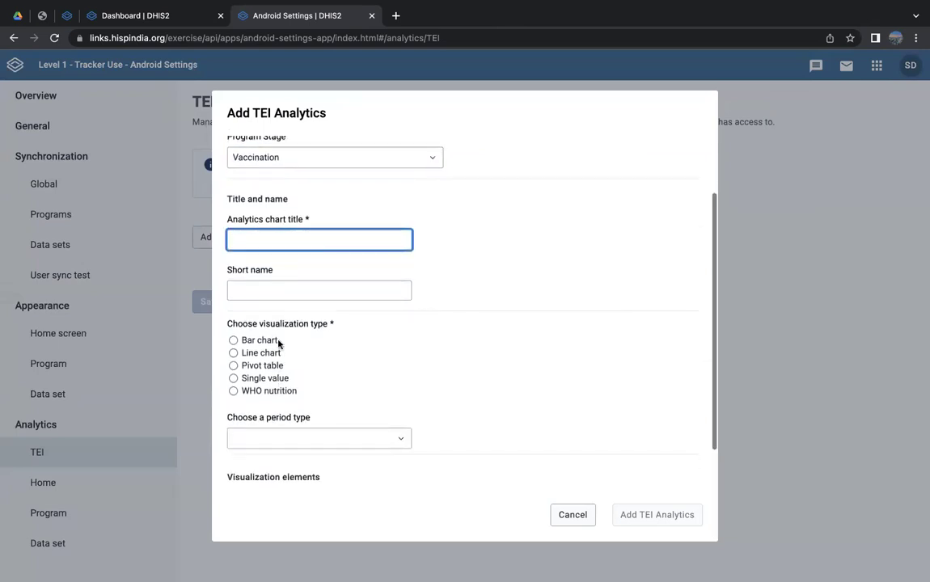
scroll(283, 307, "down", 1)
scroll(293, 318, "up", 3)
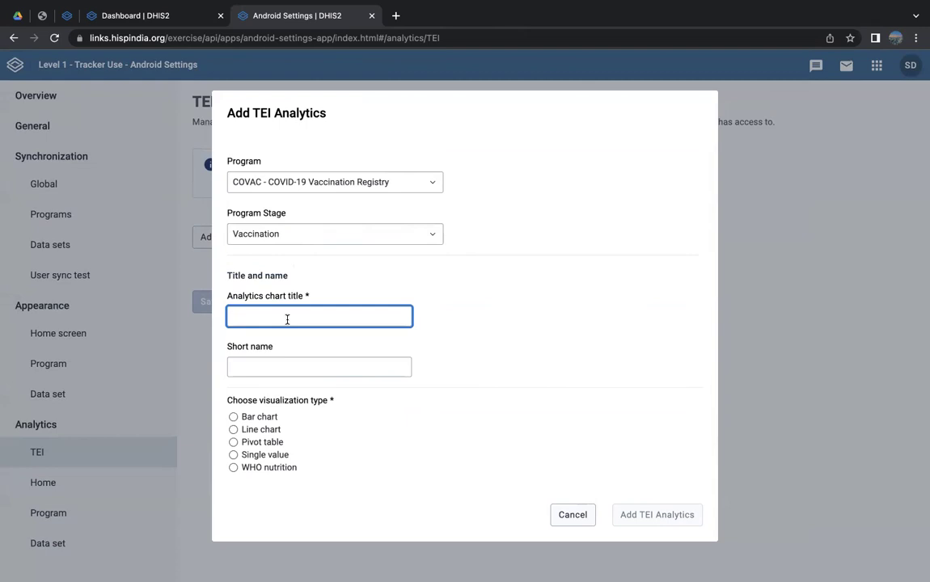
scroll(287, 319, "down", 2)
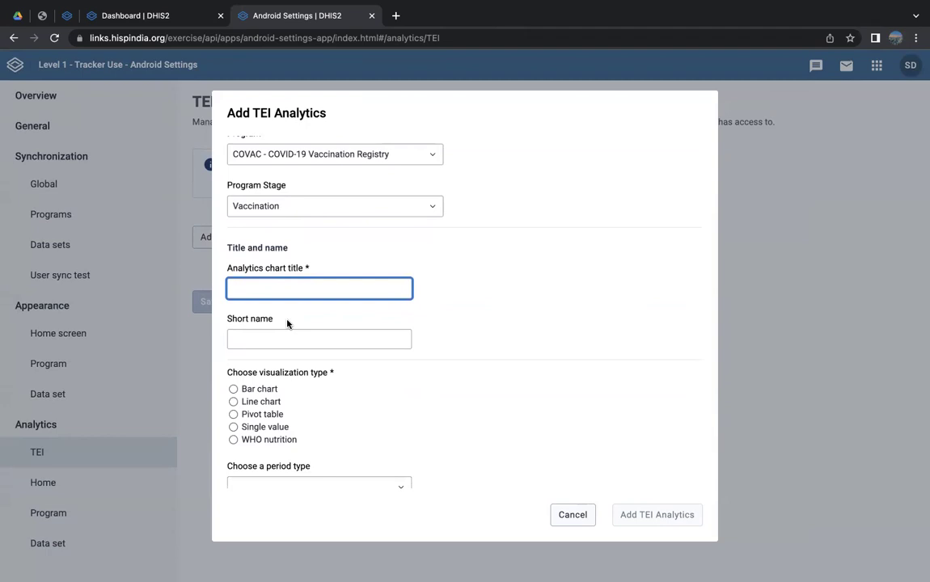
type("Weight Monitoring")
scroll(287, 316, "down", 2)
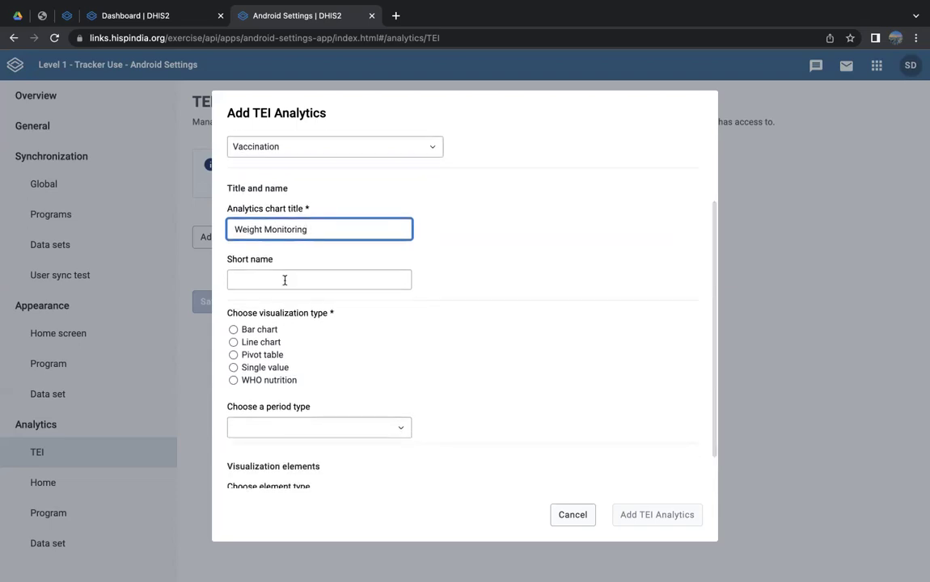
scroll(285, 280, "up", 2)
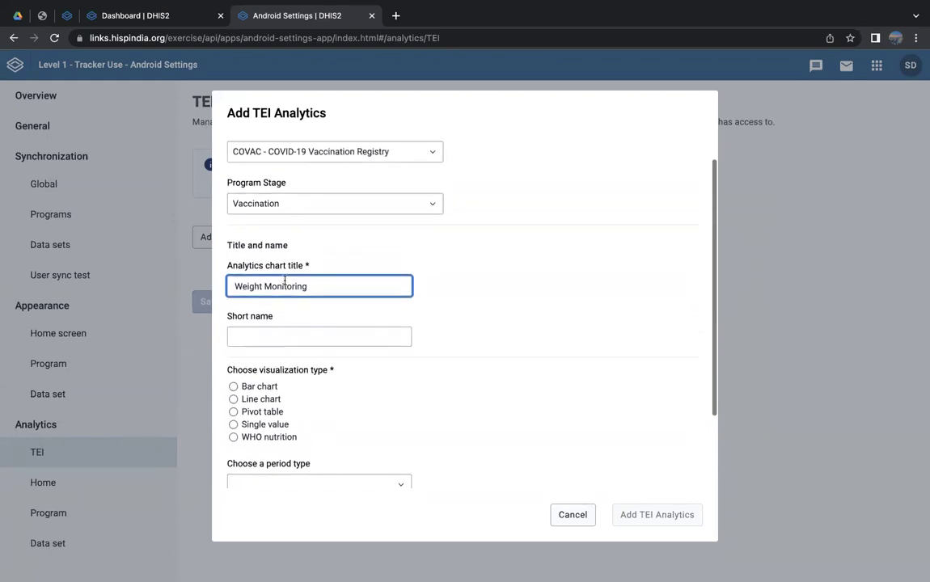
scroll(287, 283, "down", 3)
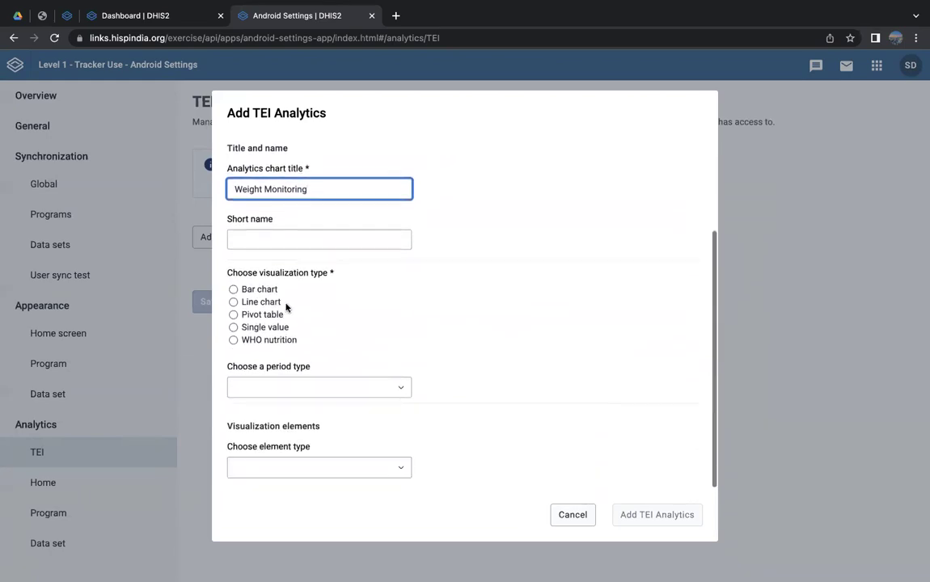
- Make it a Line chart with Daily period type and Data Element as element type
left_click(263, 303)
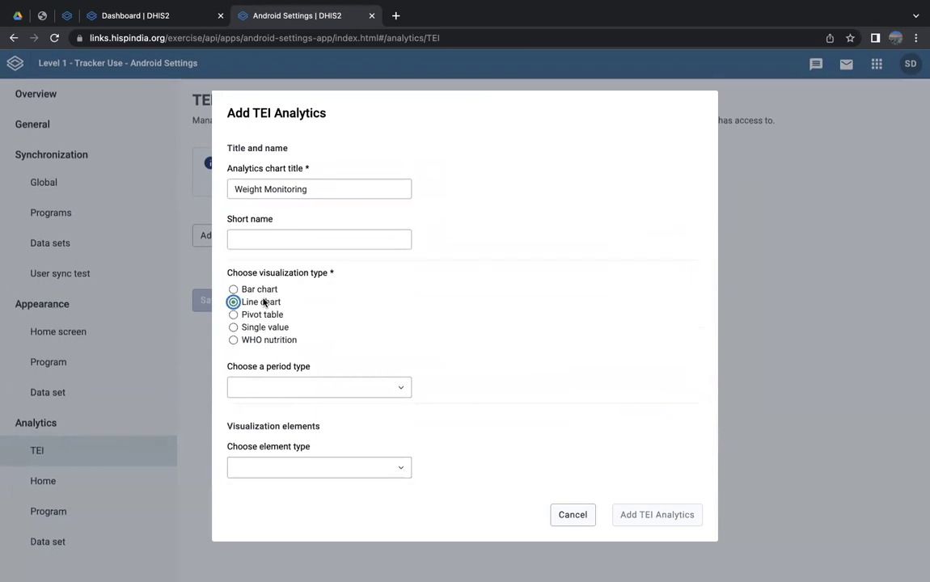
left_click(277, 385)
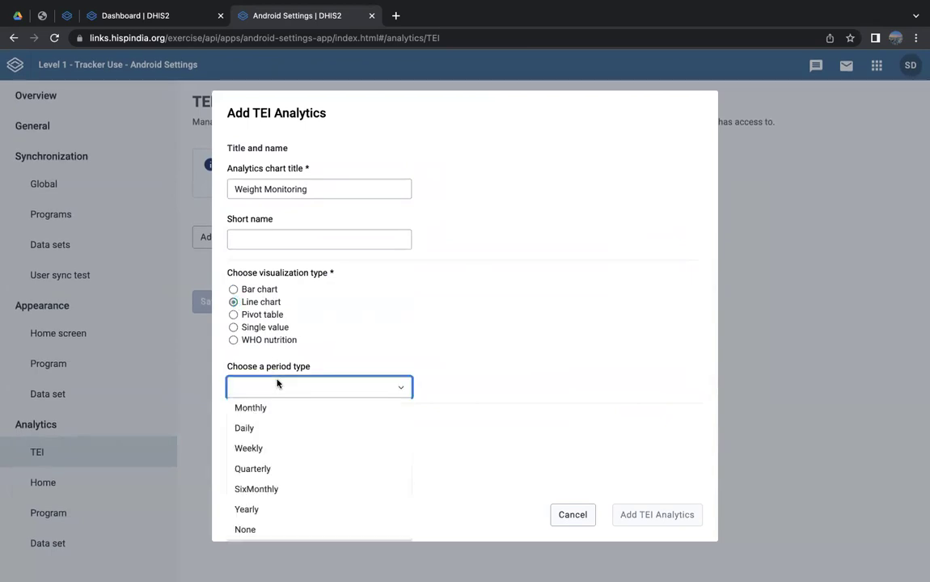
left_click(263, 429)
left_click(282, 470)
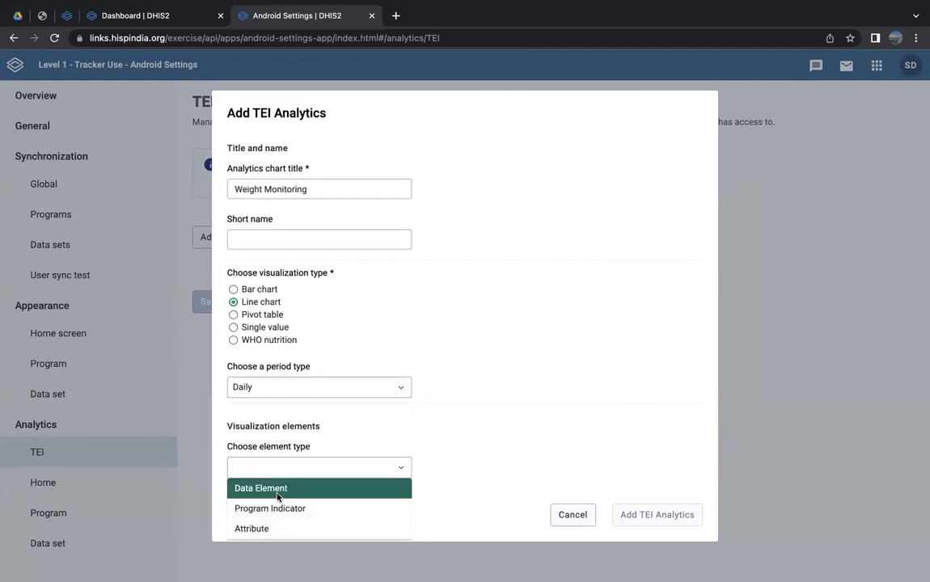
left_click(251, 489)
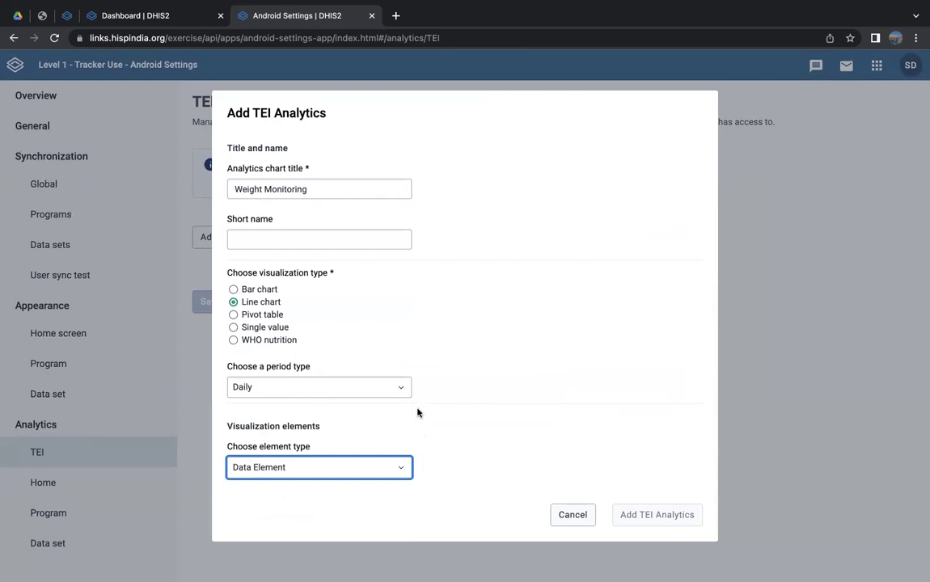
scroll(418, 413, "down", 3)
left_click(389, 464)
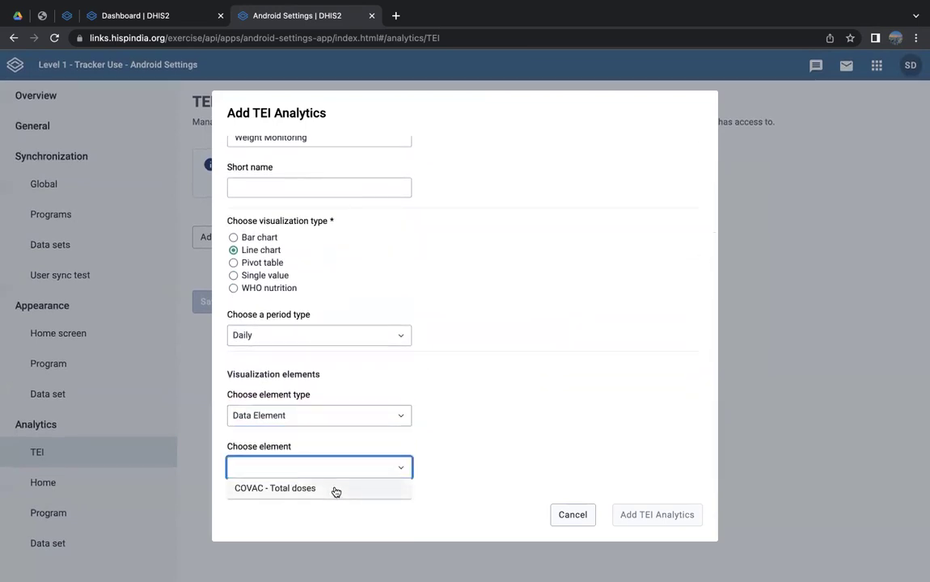
- Select the whole chart title and bring up the program choices
scroll(332, 157, "up", 2)
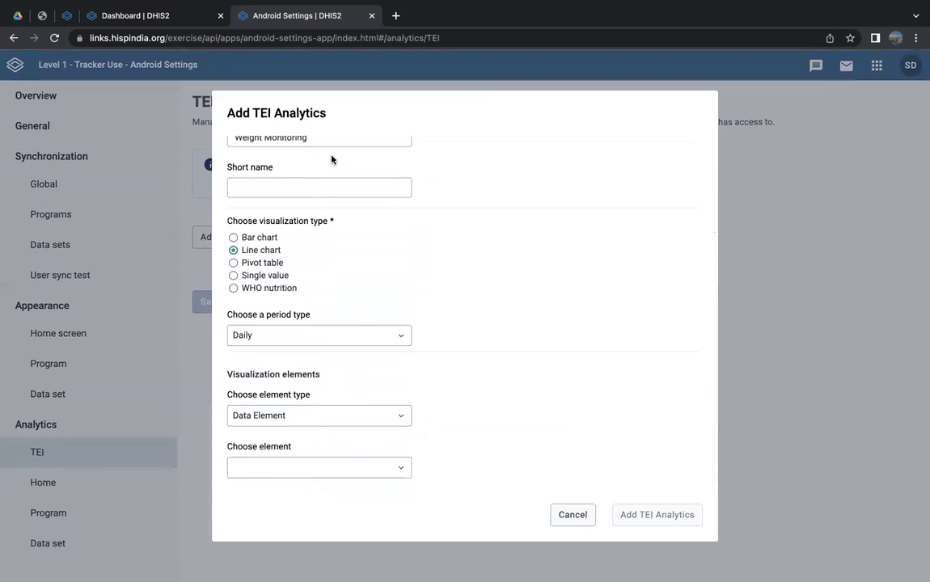
left_click(310, 182)
key("ctrl+a")
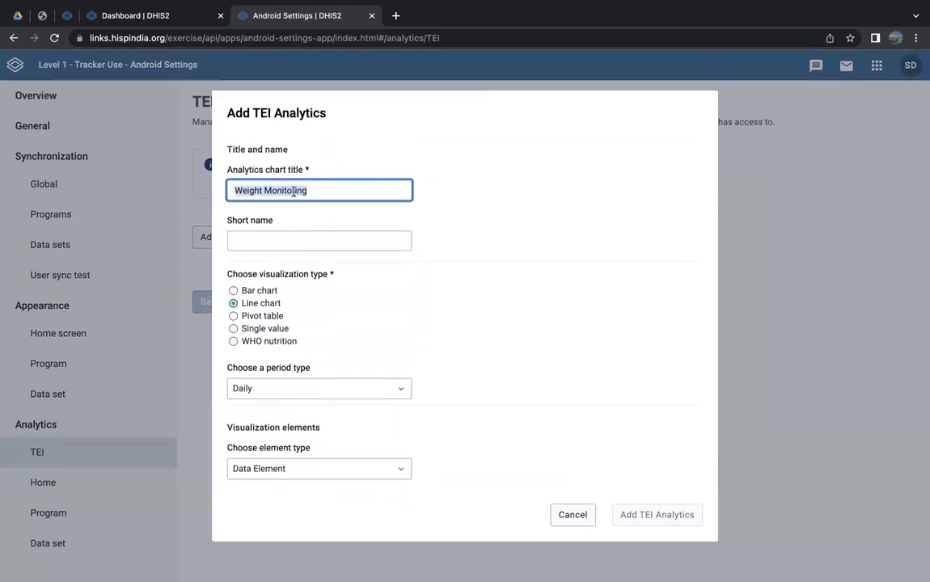
scroll(259, 189, "up", 4)
scroll(293, 195, "up", 1)
left_click(315, 183)
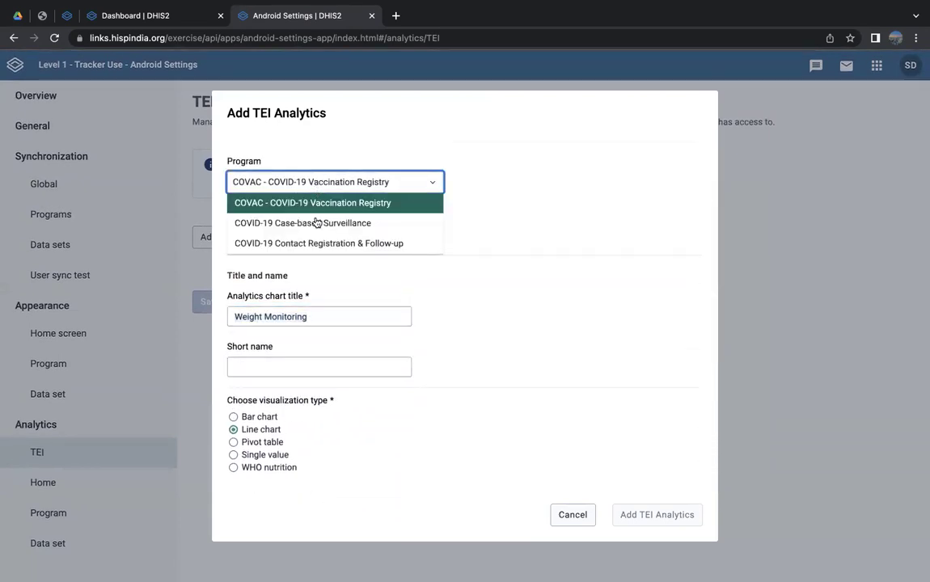
- Switch to the COVID-19 Contact Registration & Follow-up program with the Symptoms stage
left_click(315, 243)
left_click(291, 234)
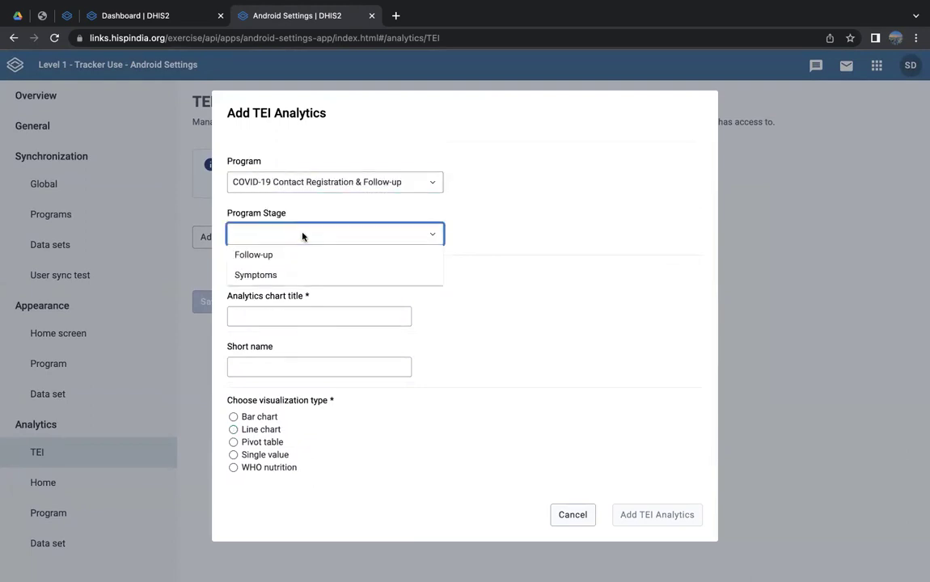
left_click(295, 275)
scroll(293, 272, "down", 2)
- Enter 'Weight Monitoring' as both the title and short name
left_click(317, 256)
type("Weight MOnth")
key("BackSpace")
key("BackSpace")
key("BackSpace")
type("on")
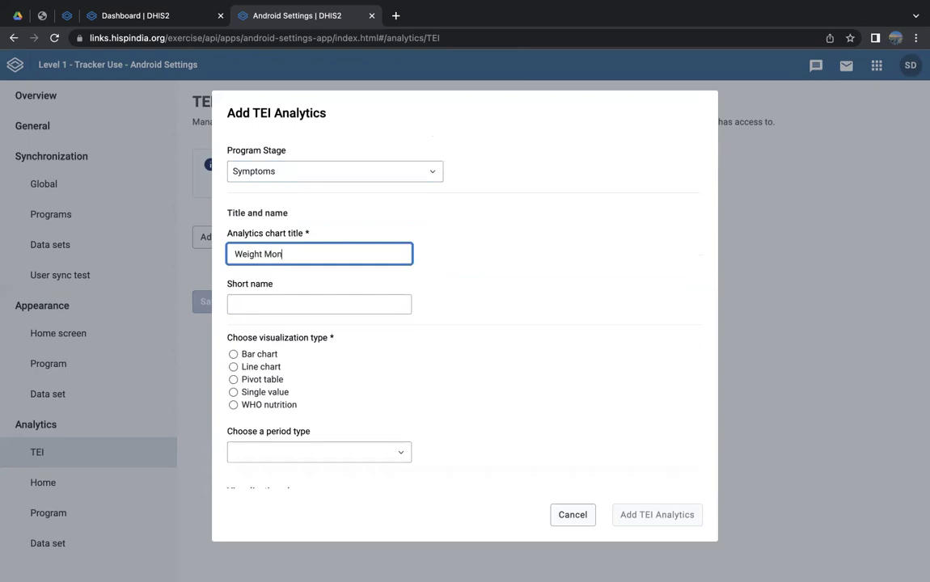
type("itoring")
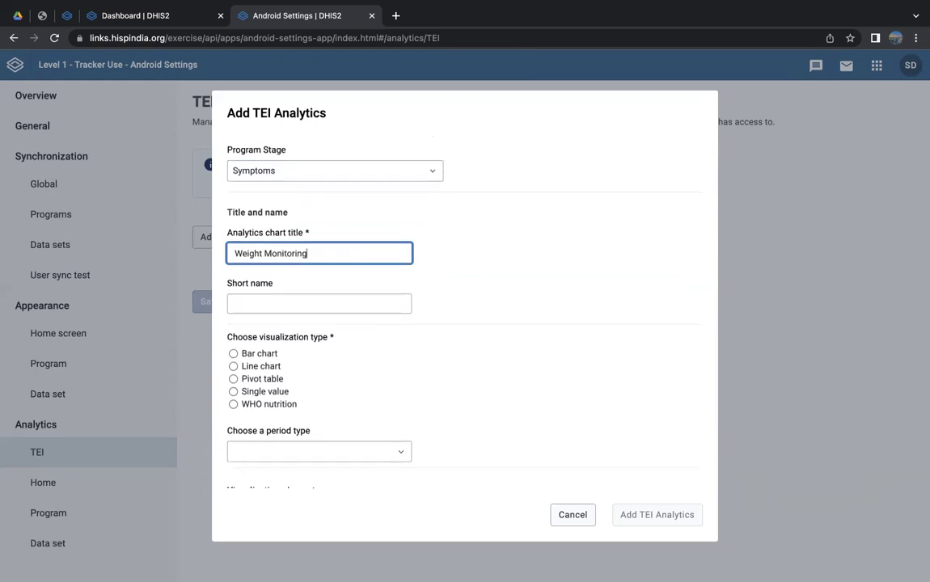
scroll(291, 249, "down", 1)
key("super+a")
key("super+c")
left_click(266, 275)
key("super+v")
- Make it a Daily Line chart of the Contact Weight data element
scroll(270, 296, "down", 2)
left_click(234, 301)
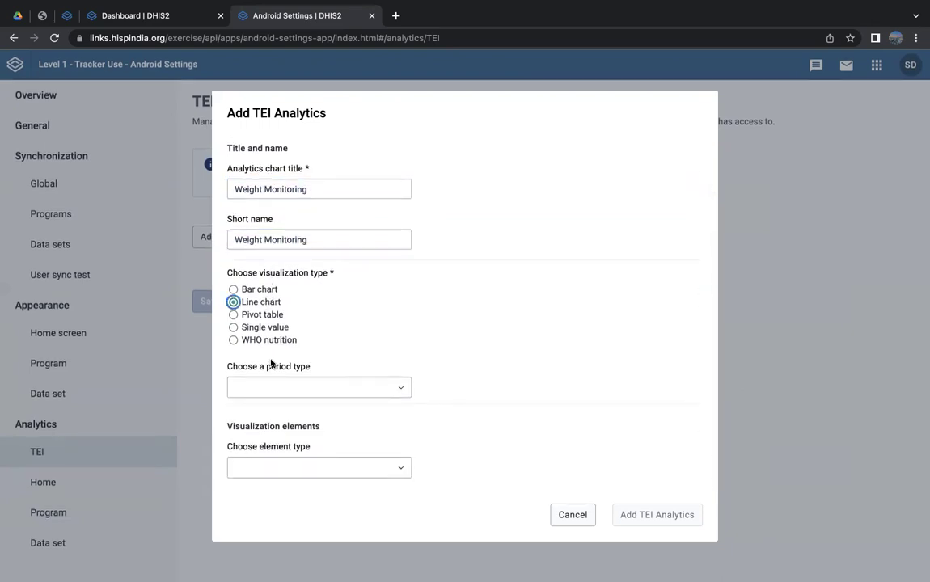
left_click(236, 387)
left_click(273, 426)
left_click(272, 467)
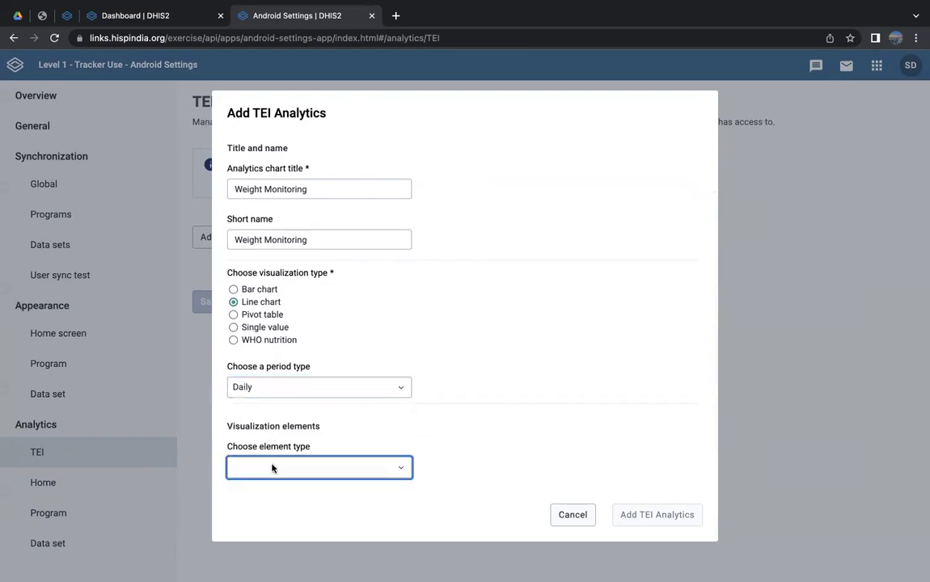
left_click(274, 489)
scroll(388, 452, "down", 1)
left_click(323, 469)
left_click(295, 489)
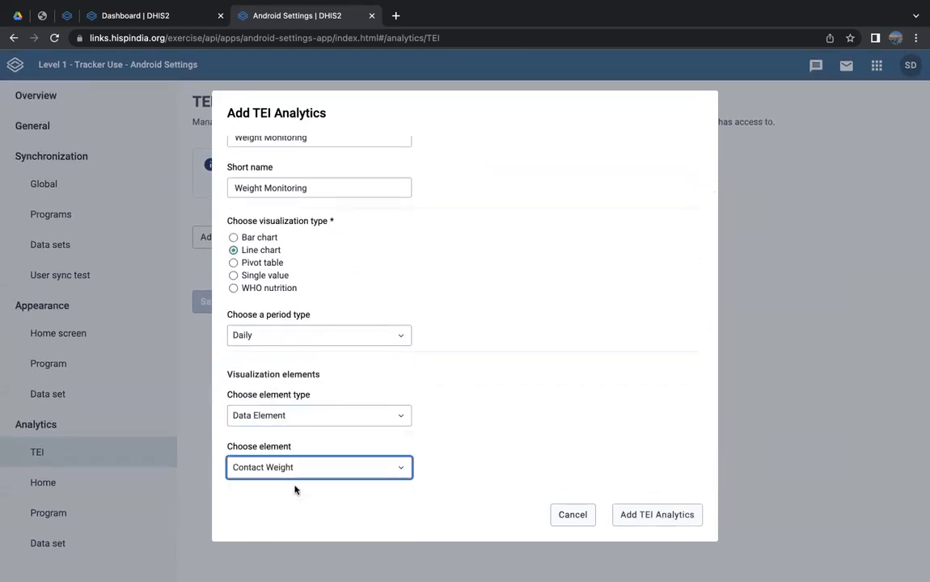
- Change the visualization type to WHO nutrition
scroll(409, 331, "up", 3)
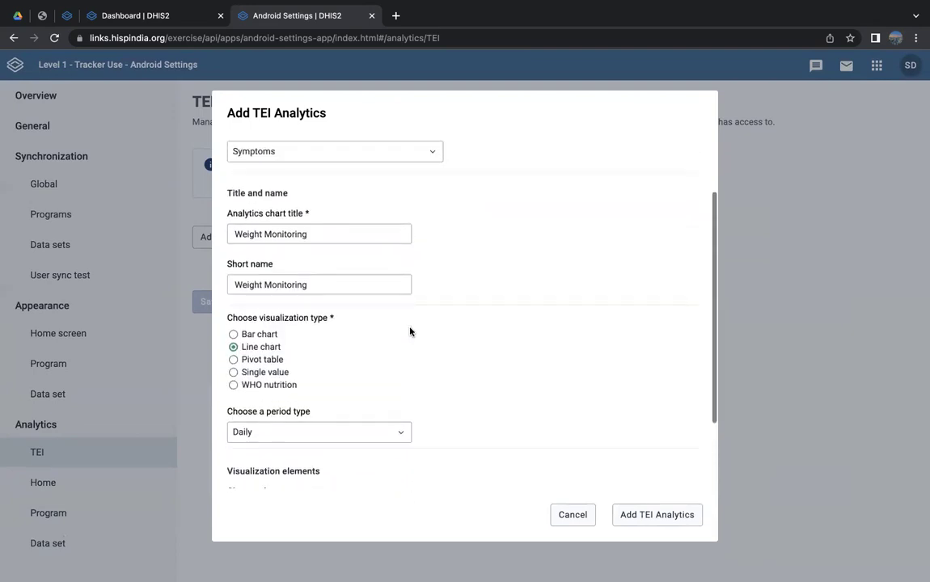
scroll(409, 331, "down", 3)
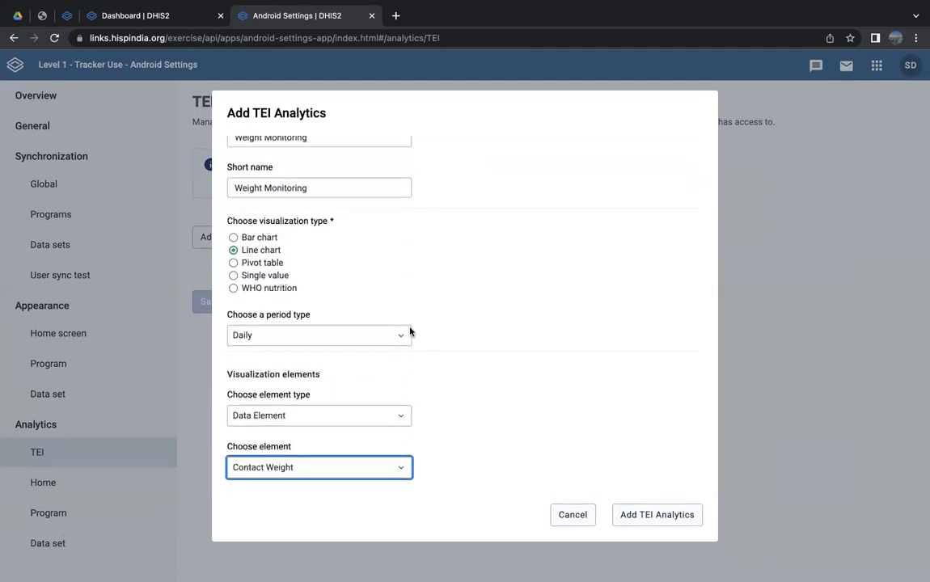
scroll(400, 319, "up", 3)
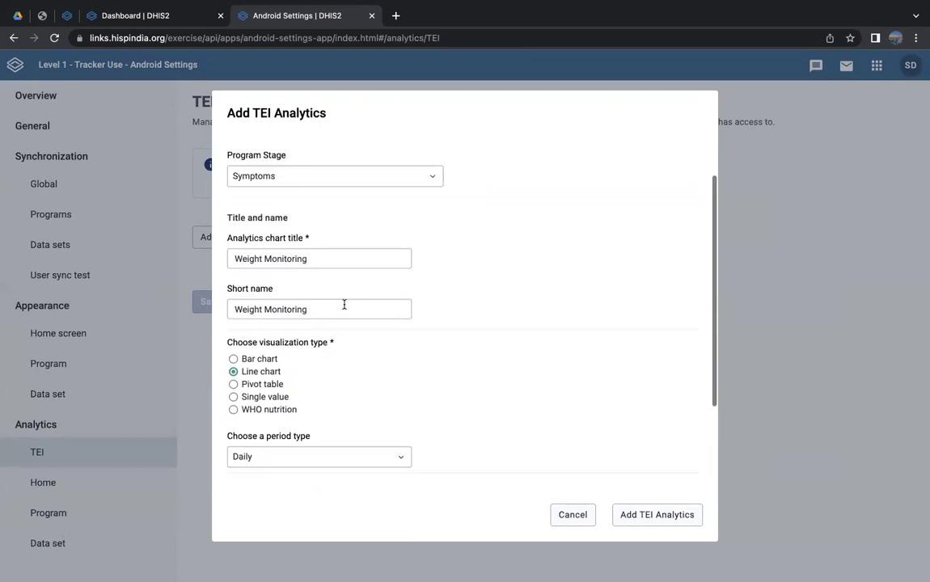
scroll(331, 295, "down", 1)
scroll(318, 289, "down", 1)
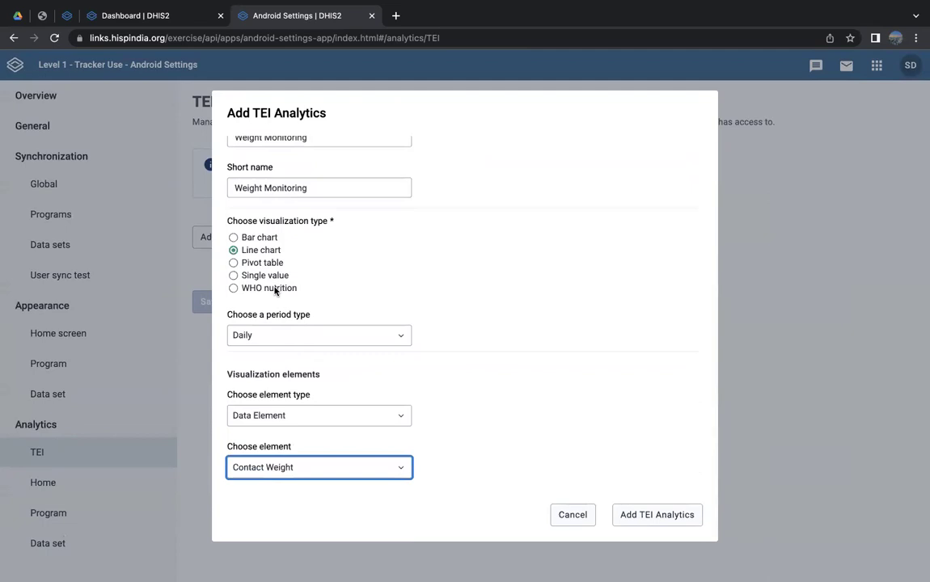
left_click(273, 289)
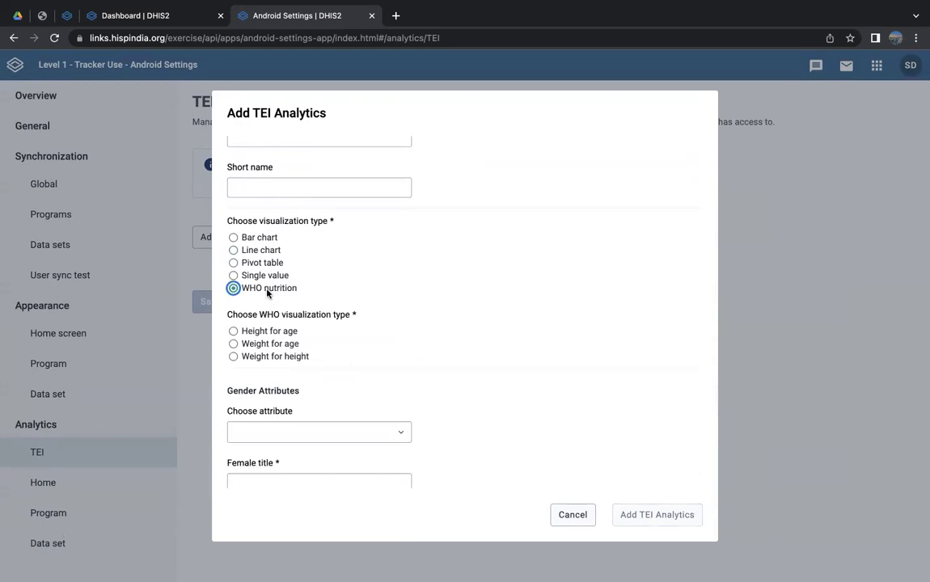
- Choose the Weight for height WHO chart, leaving the horizontal axis element type unset
scroll(268, 293, "down", 1)
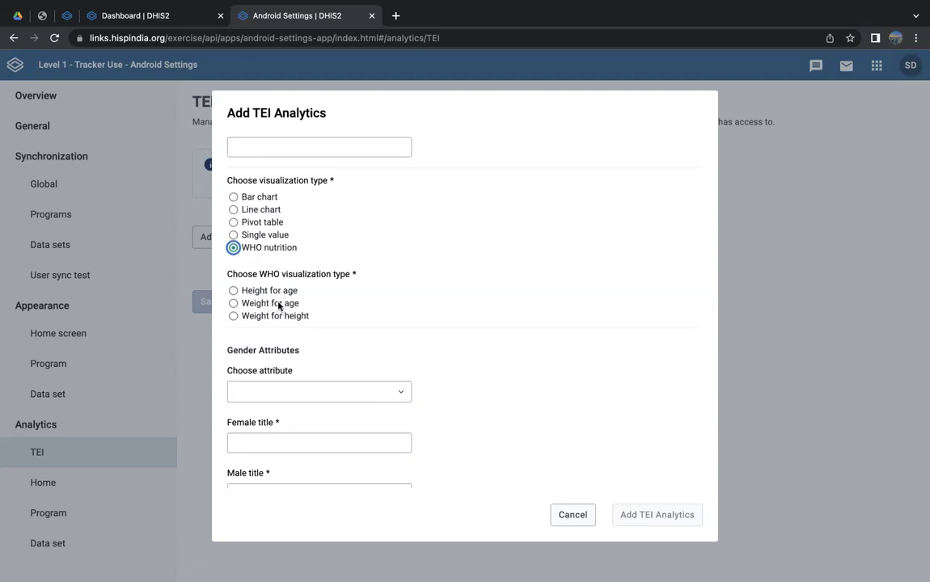
left_click(280, 321)
scroll(280, 322, "down", 5)
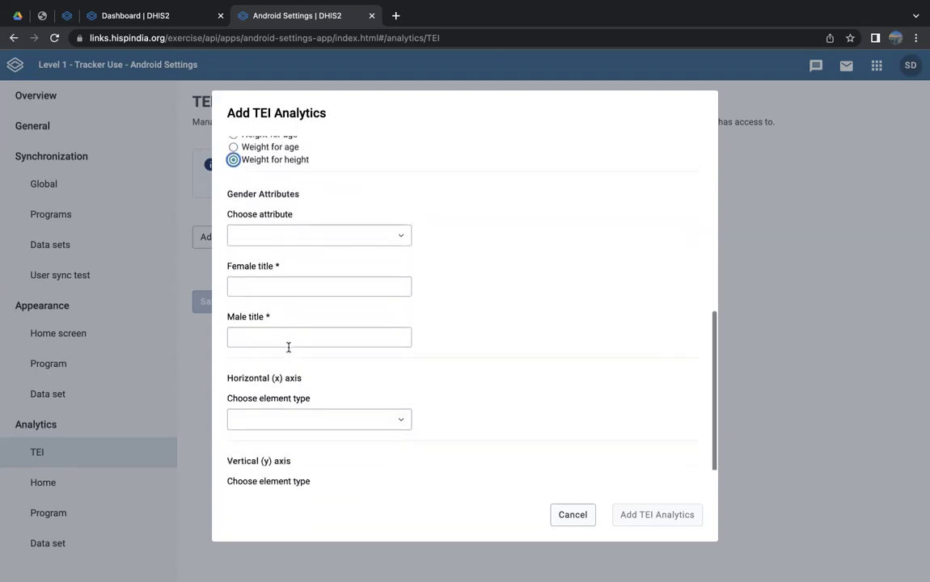
left_click(280, 385)
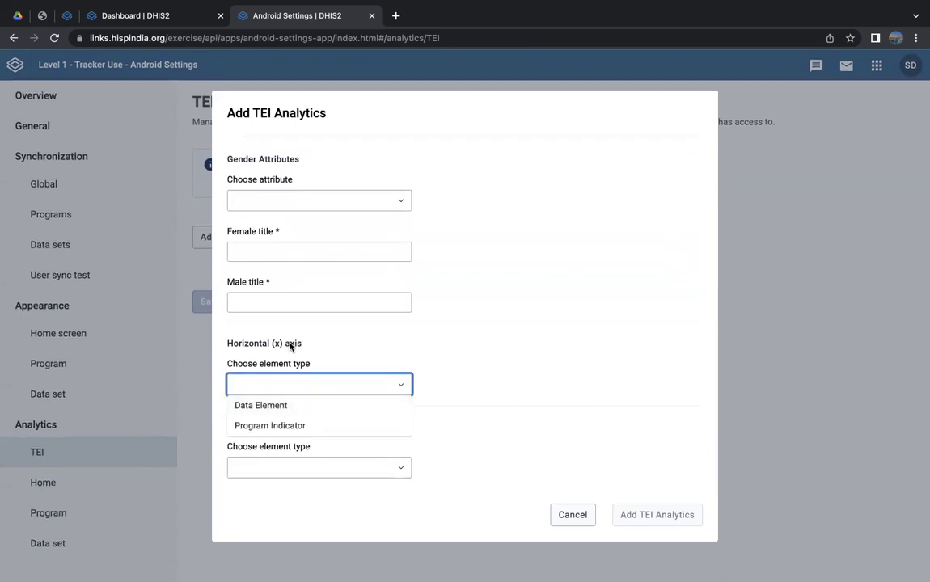
left_click(288, 344)
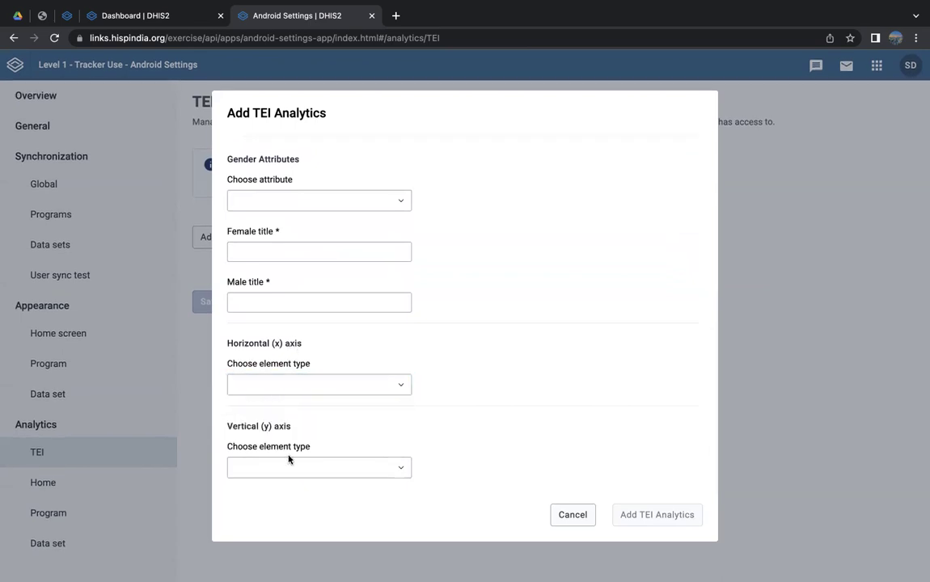
scroll(297, 417, "up", 3)
scroll(297, 418, "up", 7)
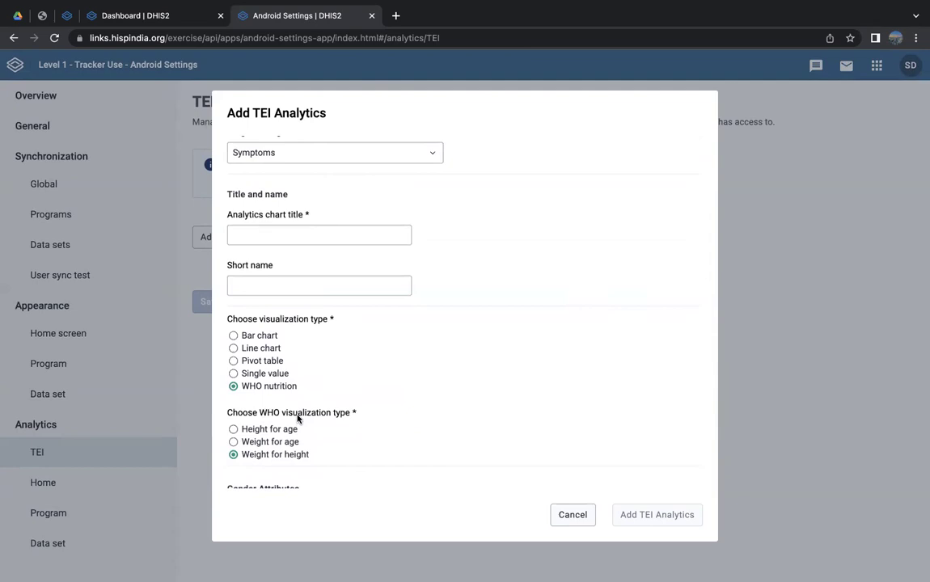
- Choose Sex as the gender attribute
scroll(356, 356, "down", 1)
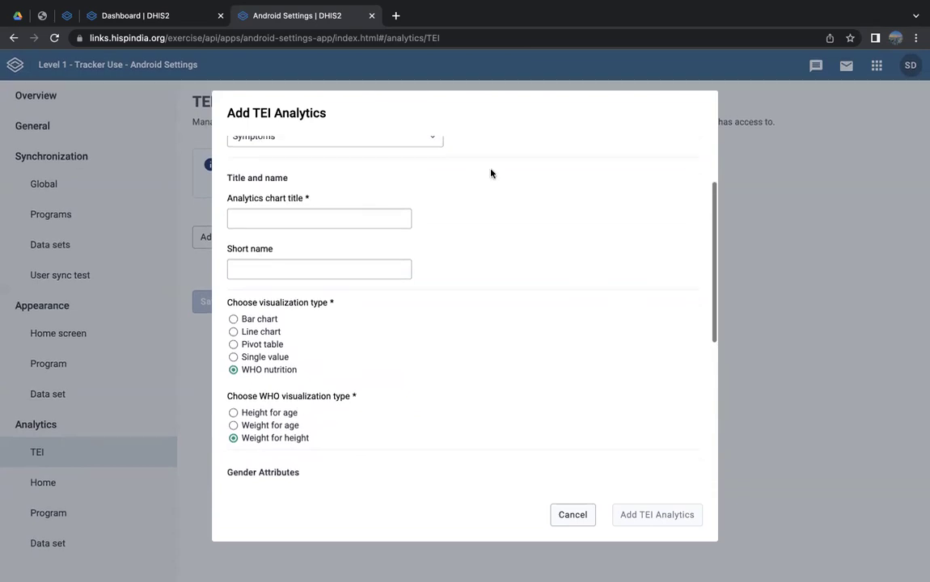
scroll(337, 324, "down", 5)
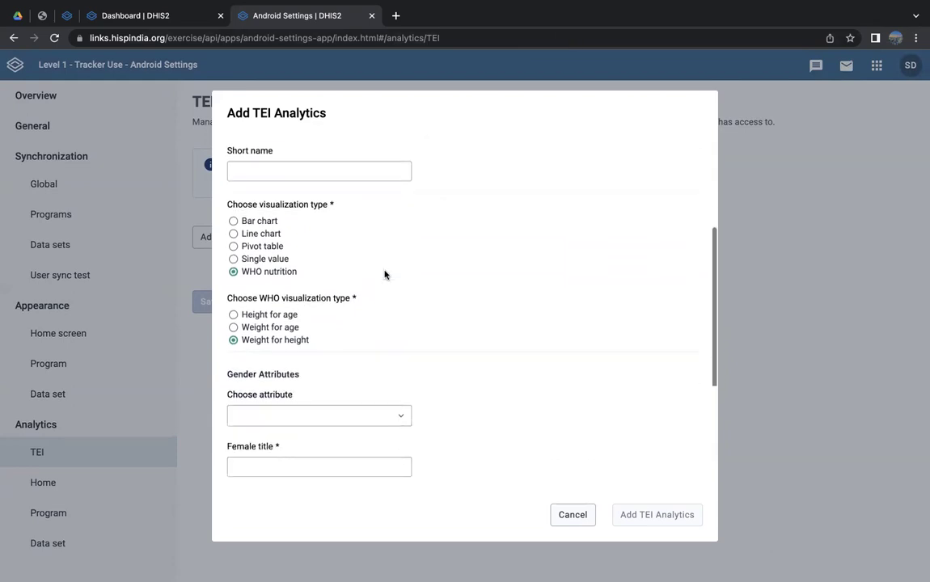
left_click(336, 321)
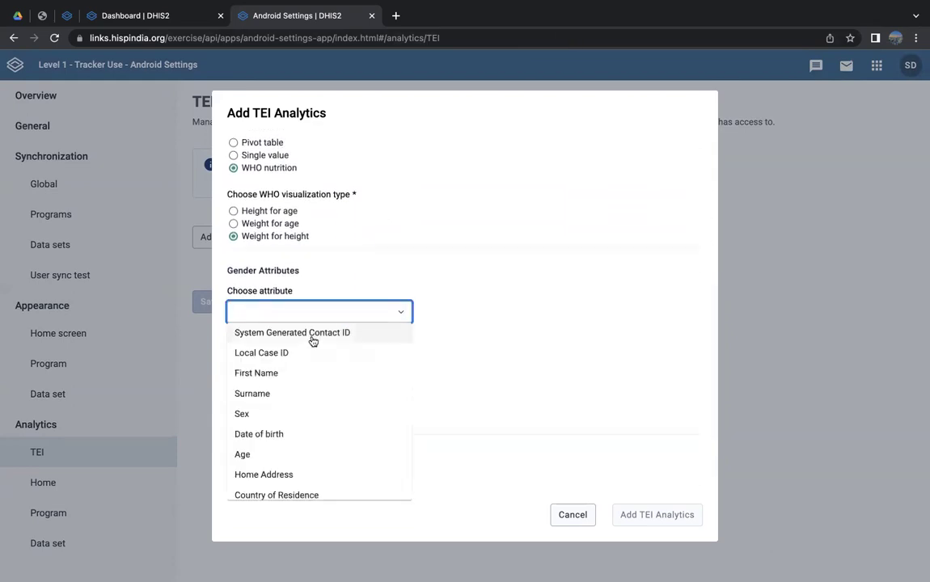
scroll(296, 377, "down", 1)
left_click(358, 275)
scroll(358, 275, "down", 2)
left_click(331, 257)
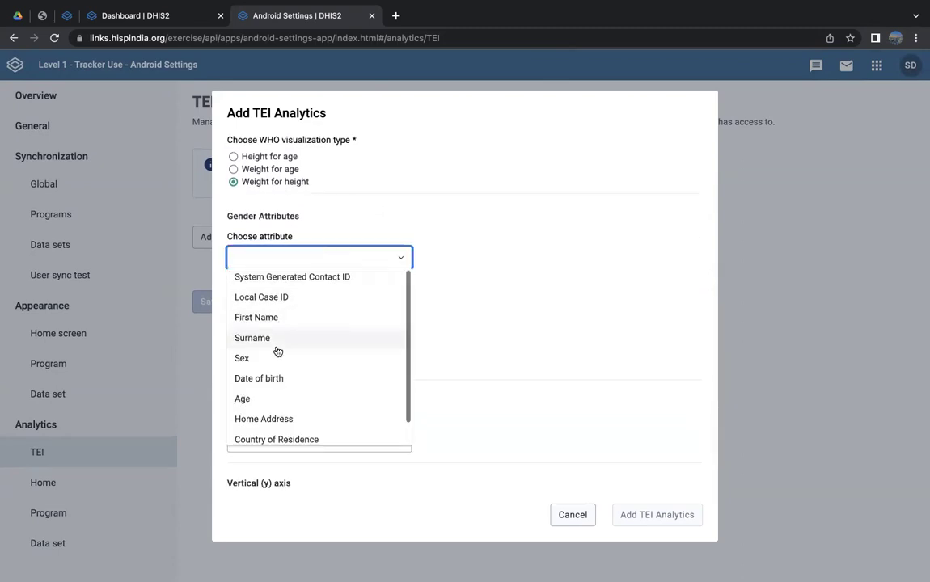
scroll(276, 360, "down", 1)
left_click(272, 334)
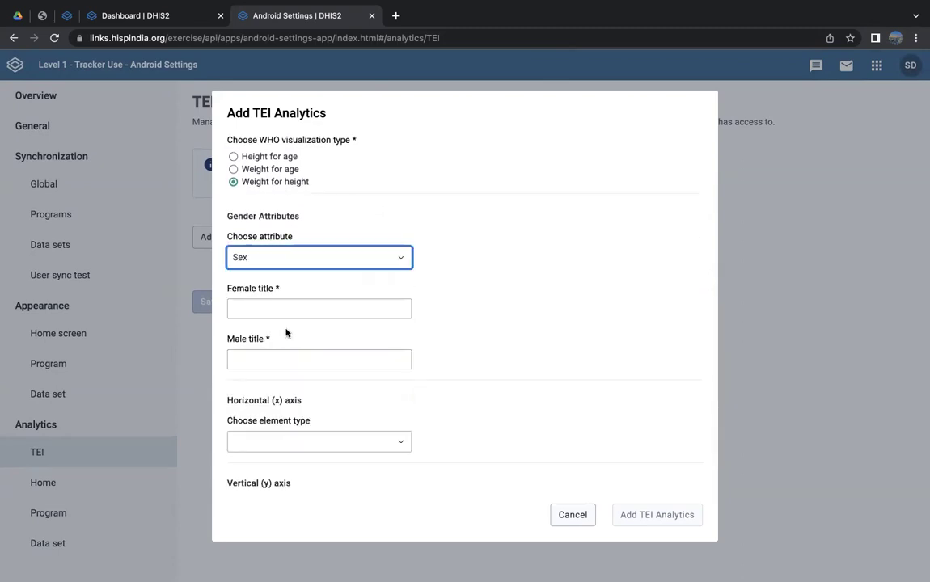
- Title the female series 'Female' and the male series 'Male'
left_click(289, 309)
type("Female")
left_click(283, 360)
type("Male")
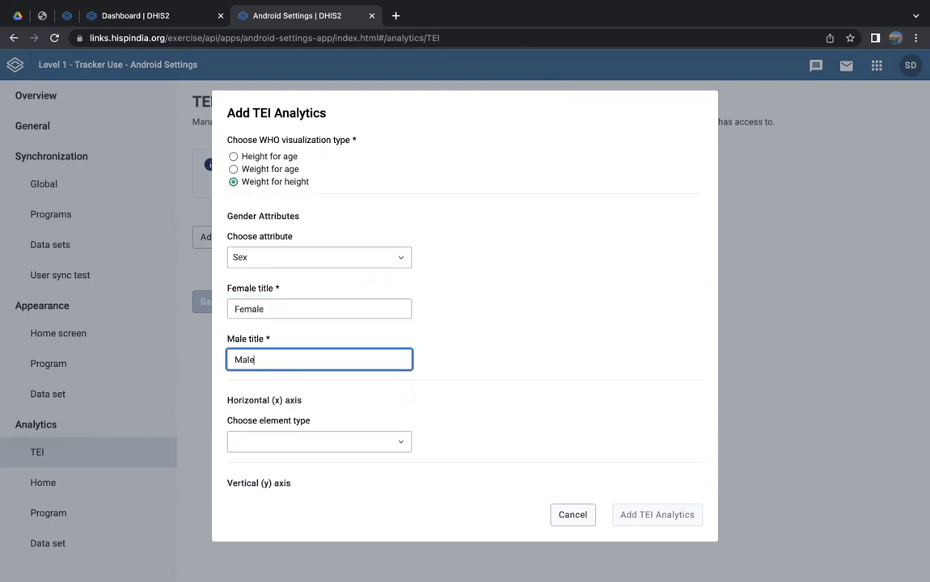
- Set the horizontal axis to the Contact Weight data element
scroll(293, 404, "down", 2)
left_click(294, 386)
left_click(292, 403)
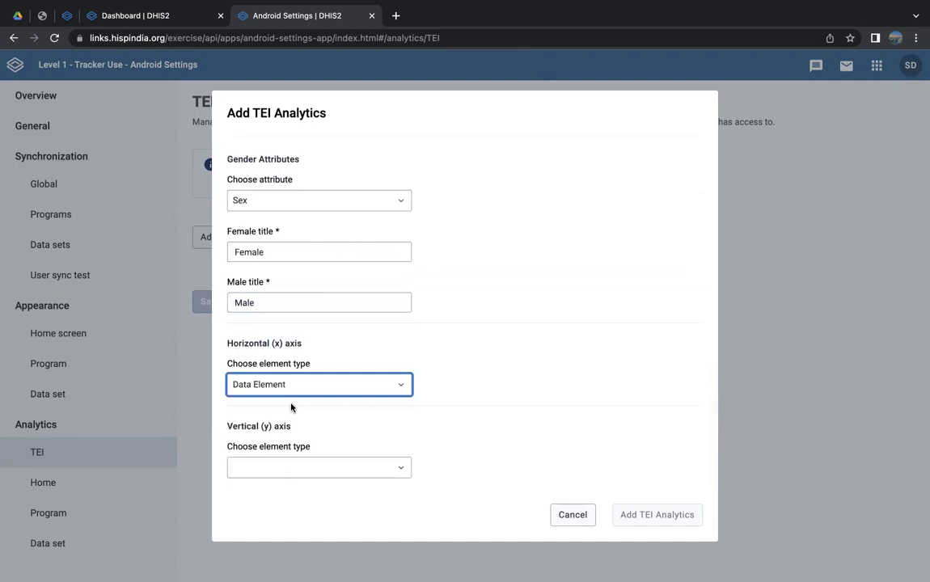
scroll(290, 405, "down", 1)
left_click(290, 404)
left_click(286, 424)
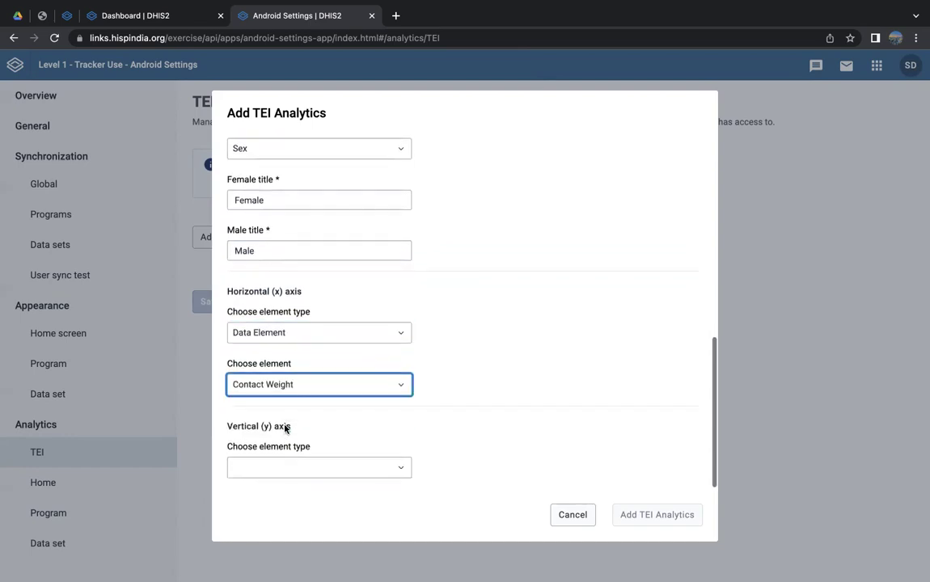
- Set the vertical axis type to Data Element, leaving its element unchosen
left_click(288, 467)
left_click(289, 489)
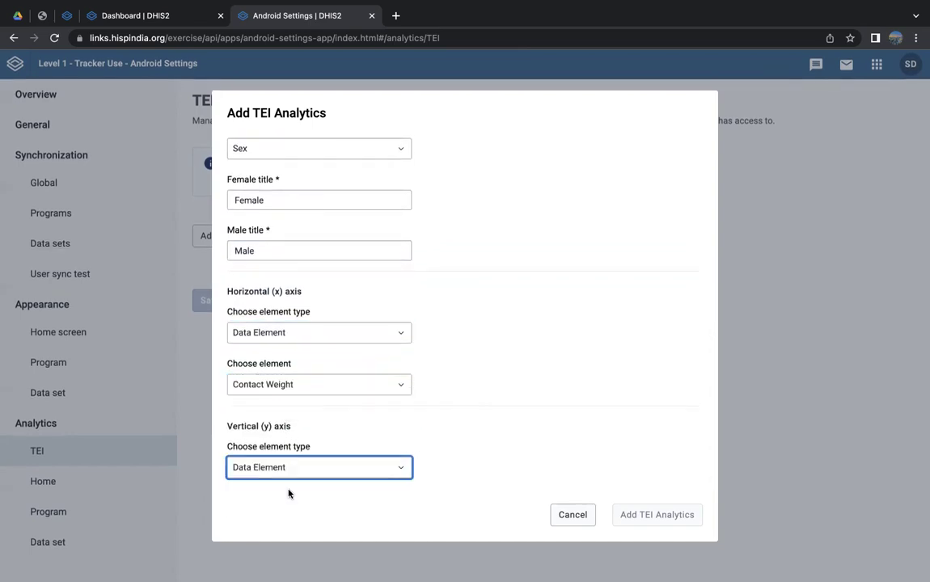
scroll(289, 494, "down", 1)
left_click(288, 467)
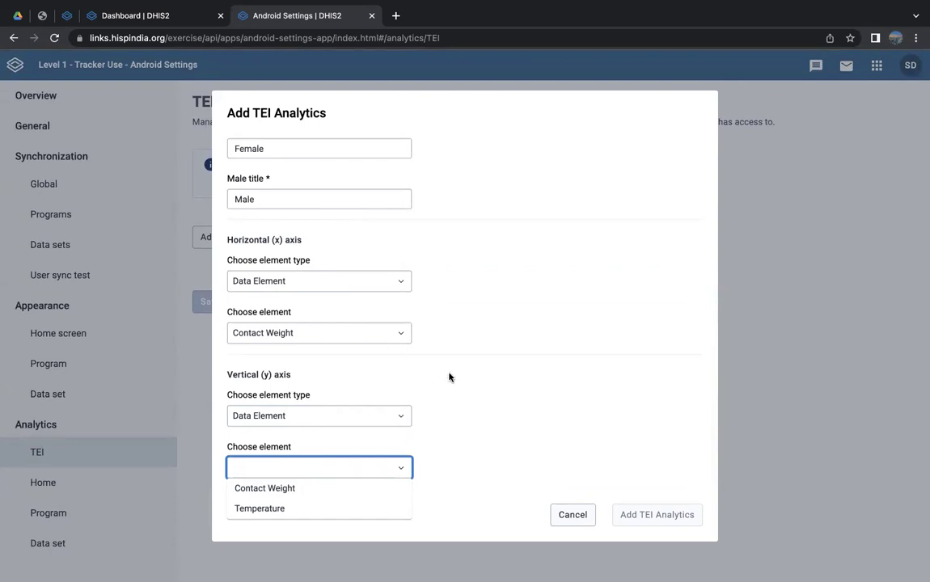
left_click(579, 523)
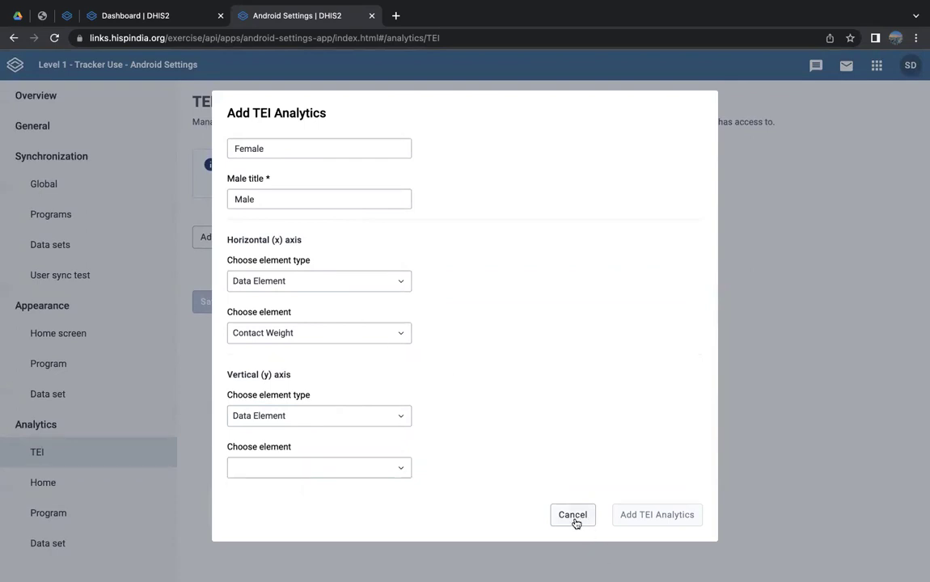
- Cancel the TEI analytics and glance at the COVID-19 Surveillance dashboard from Home analytics
left_click(569, 519)
left_click(117, 485)
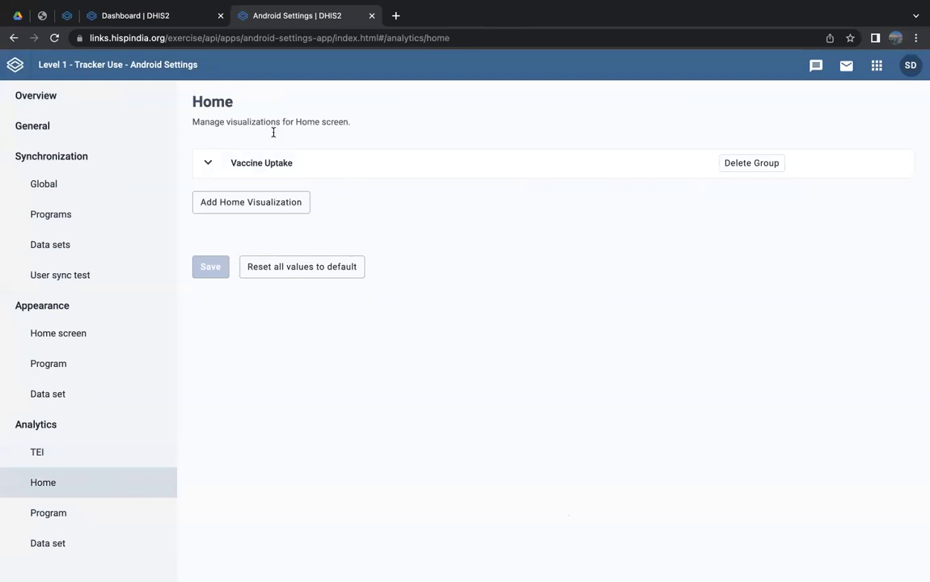
left_click(131, 18)
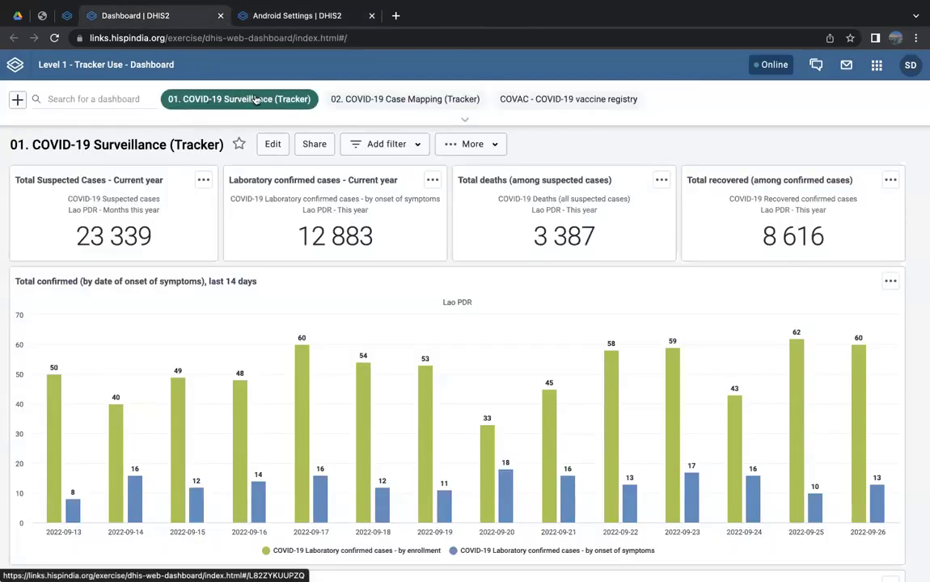
left_click(286, 18)
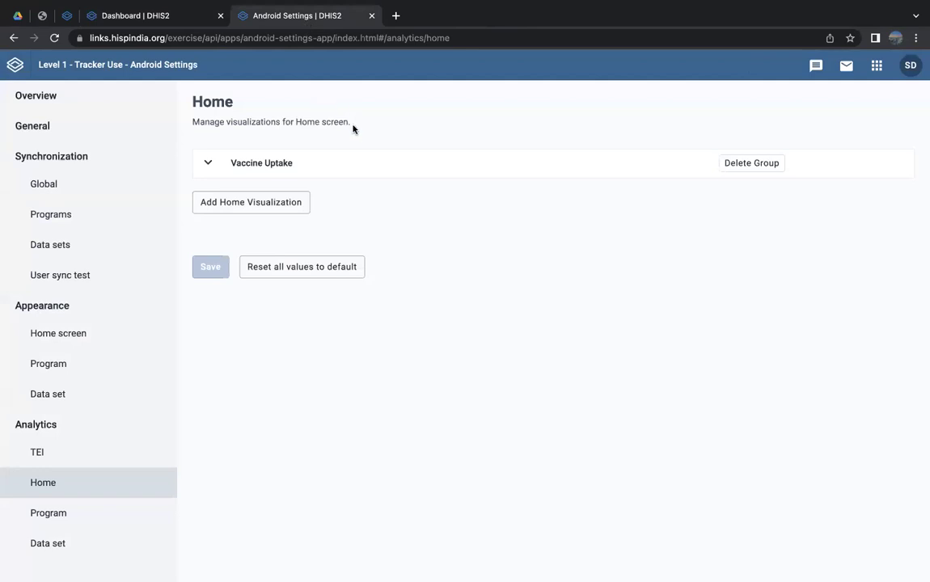
- Begin a new program visualization in the Program analytics settings
scroll(320, 178, "down", 2)
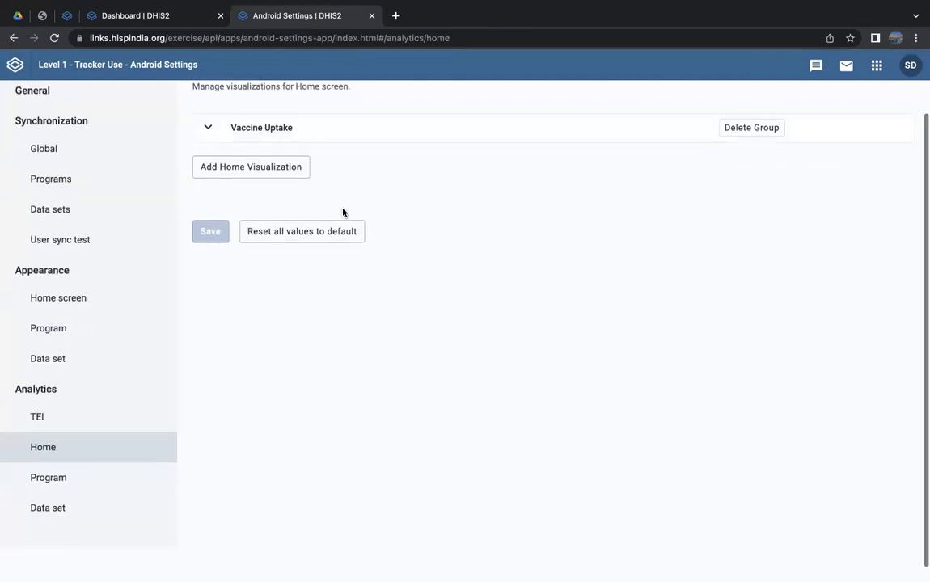
left_click(79, 463)
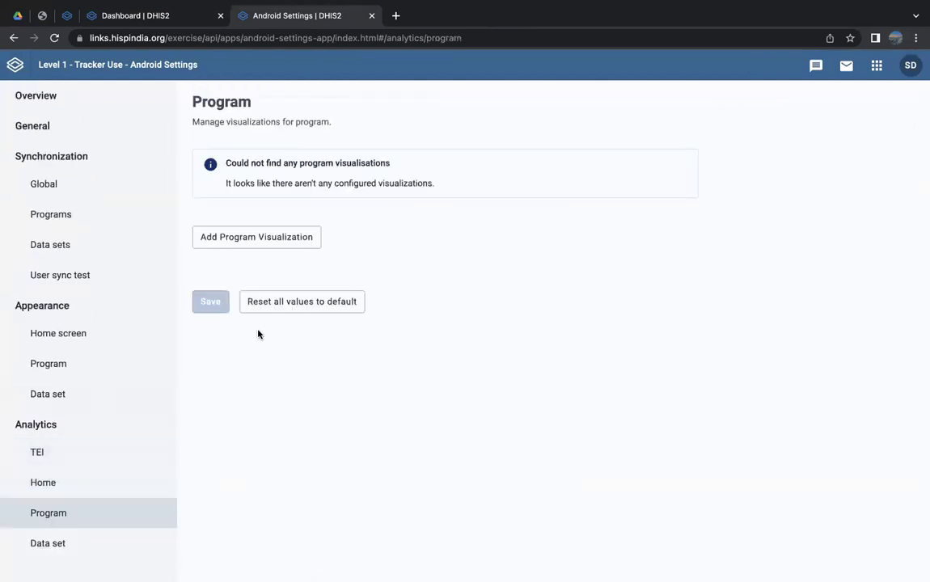
left_click(275, 238)
- Pick COVAC program and 'COVAC - At least one underlying condition', then cancel without adding
left_click(289, 299)
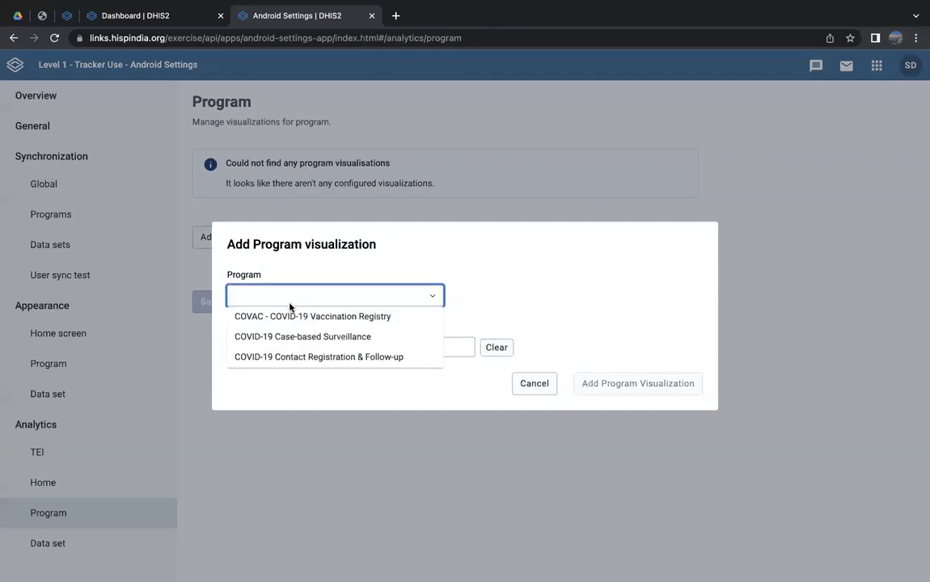
left_click(288, 318)
left_click(305, 350)
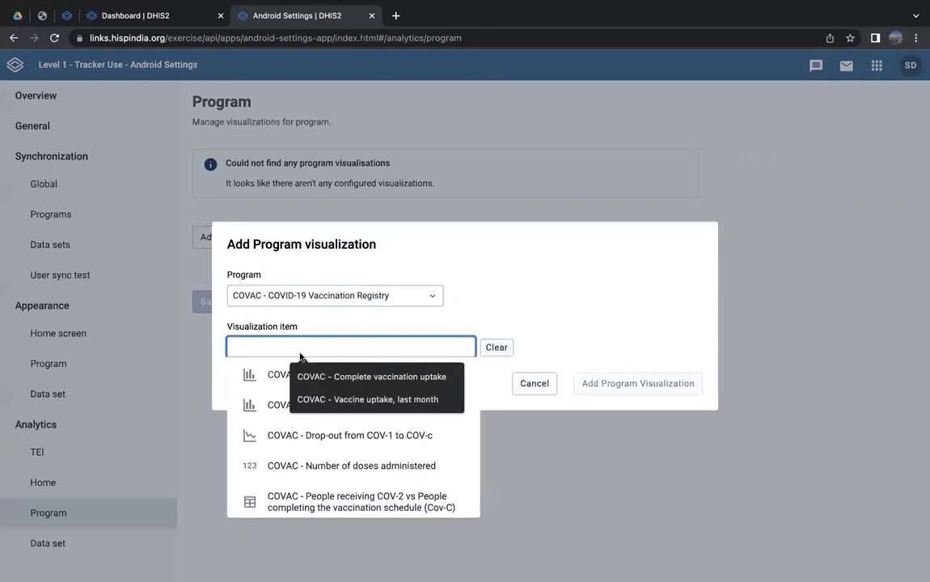
scroll(280, 425, "down", 1)
scroll(282, 426, "up", 1)
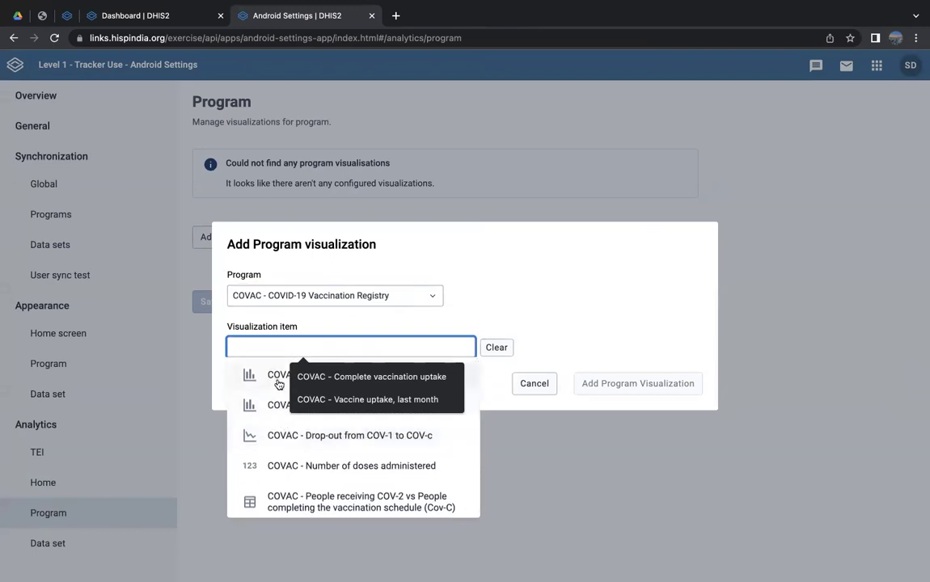
left_click(278, 378)
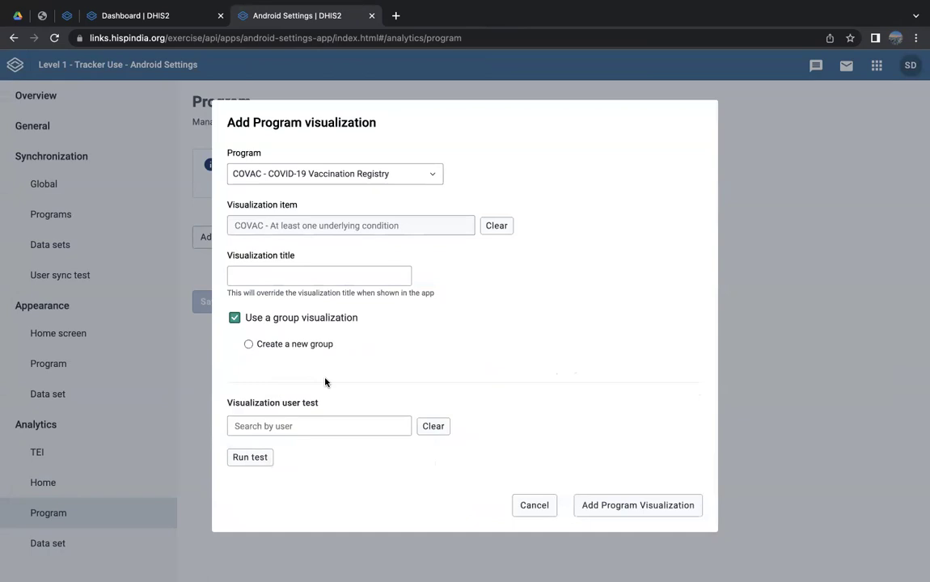
left_click(531, 505)
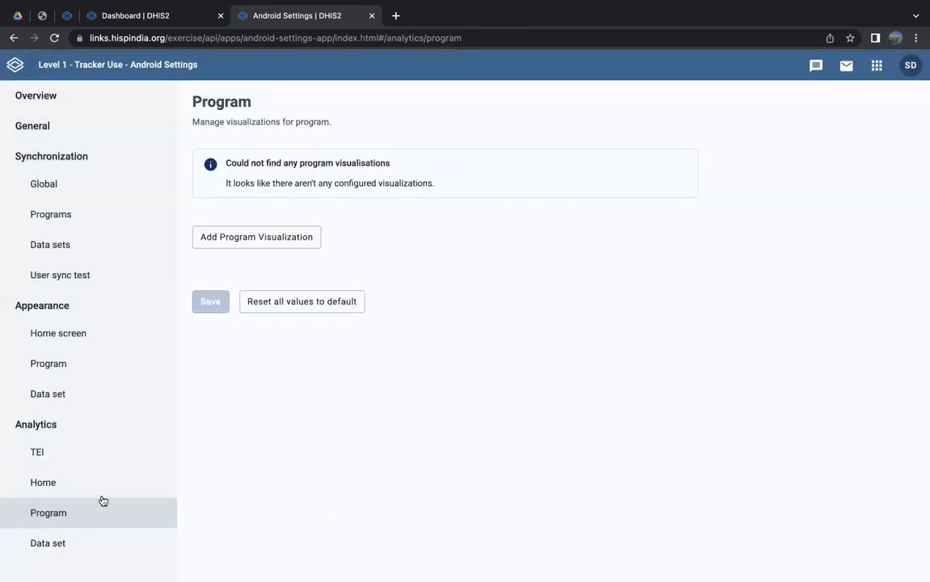
left_click(52, 486)
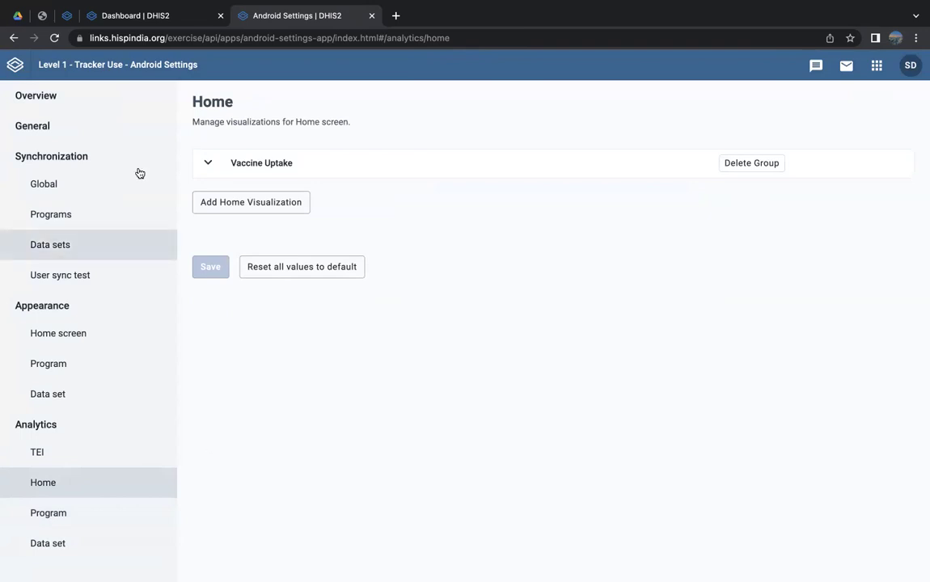
left_click(170, 21)
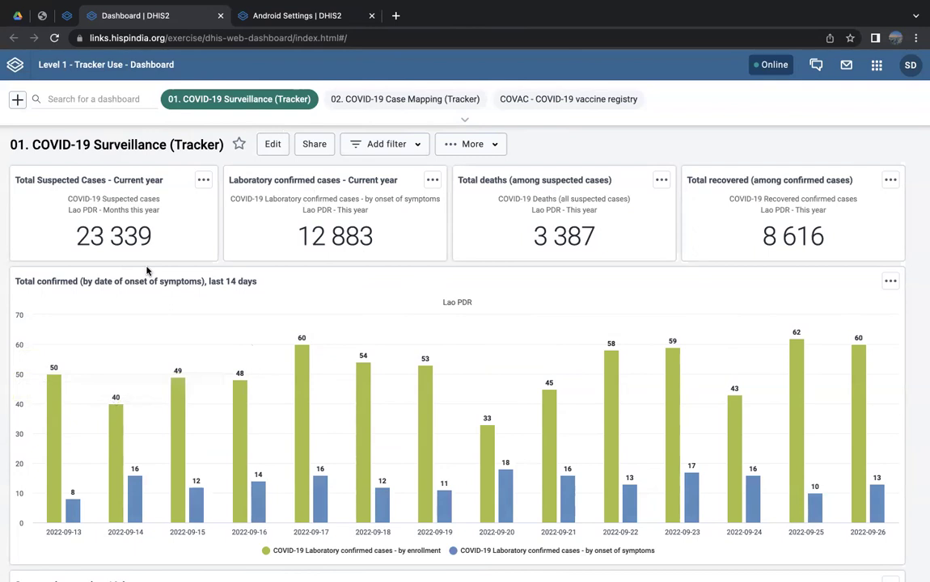
left_click(299, 18)
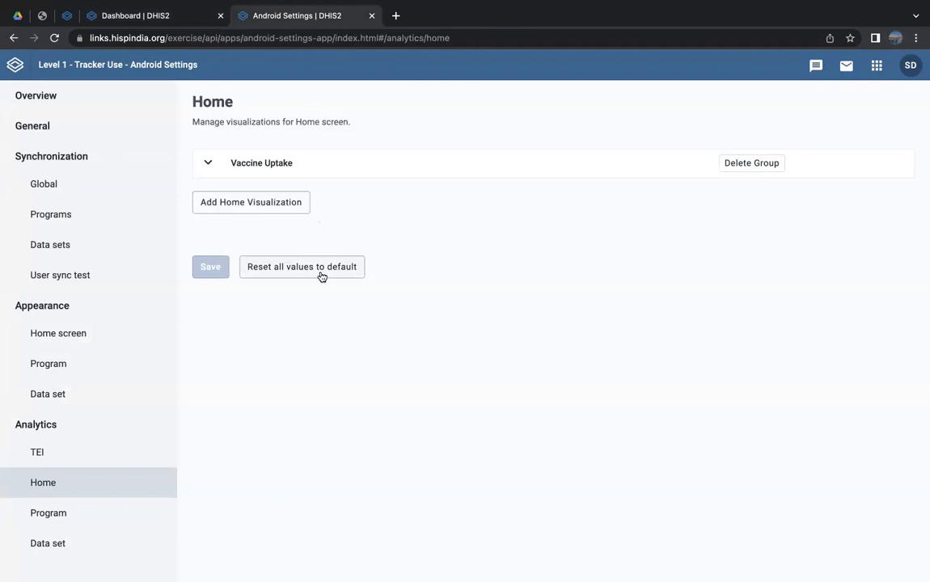
left_click(41, 520)
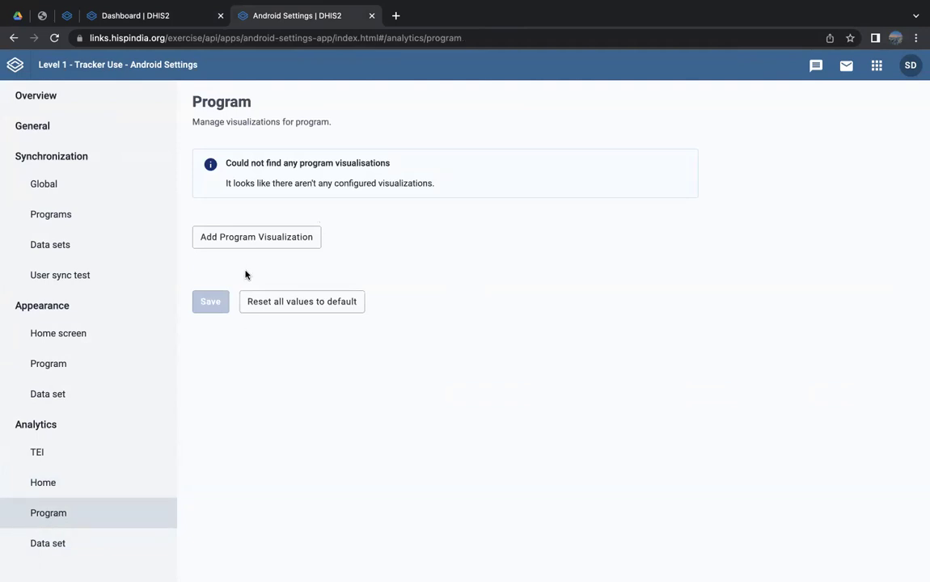
- Start a program visualization, trying the COVID-19 Contact Registration program, then COVAC with 'At least one underlying condition'
left_click(247, 242)
left_click(279, 300)
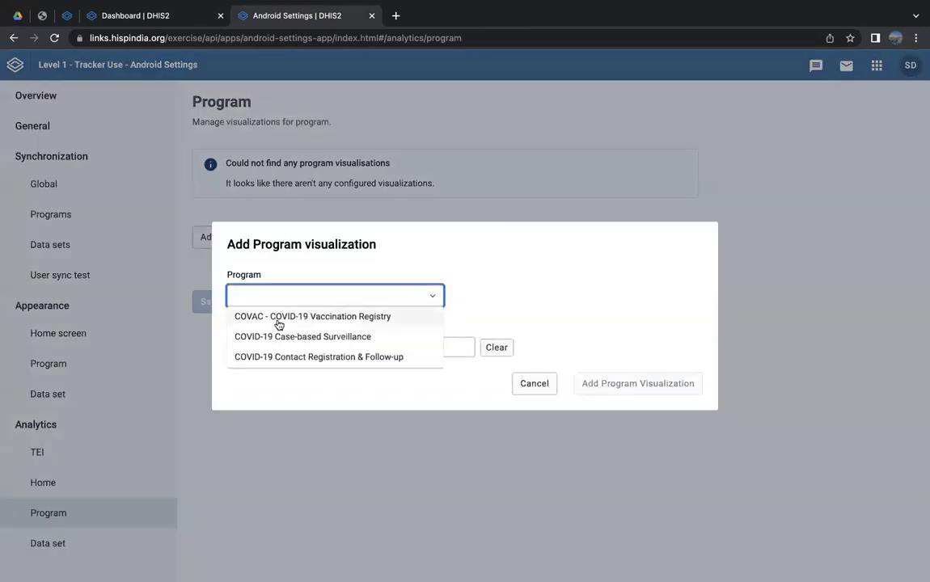
left_click(281, 357)
left_click(303, 348)
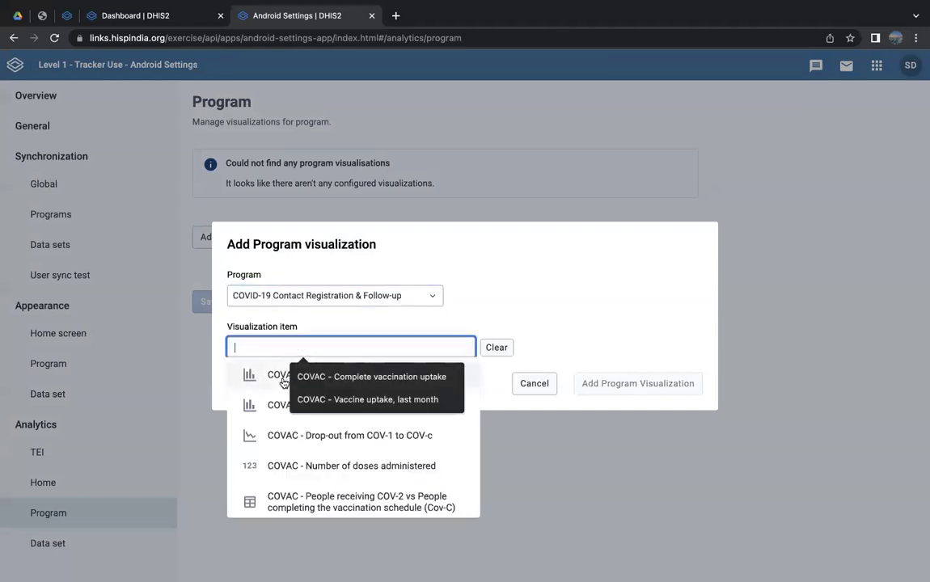
left_click(263, 275)
left_click(263, 275)
left_click(295, 316)
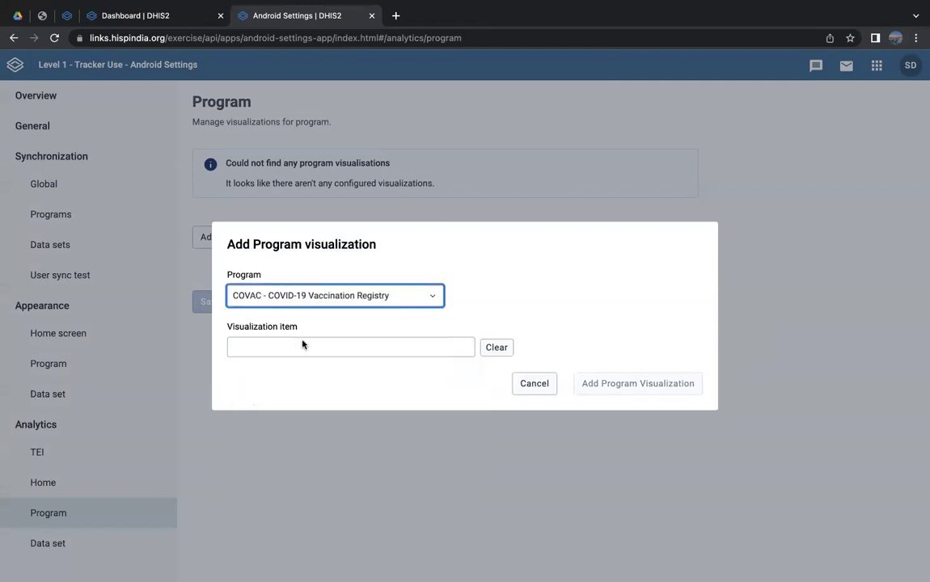
left_click(361, 347)
left_click(282, 375)
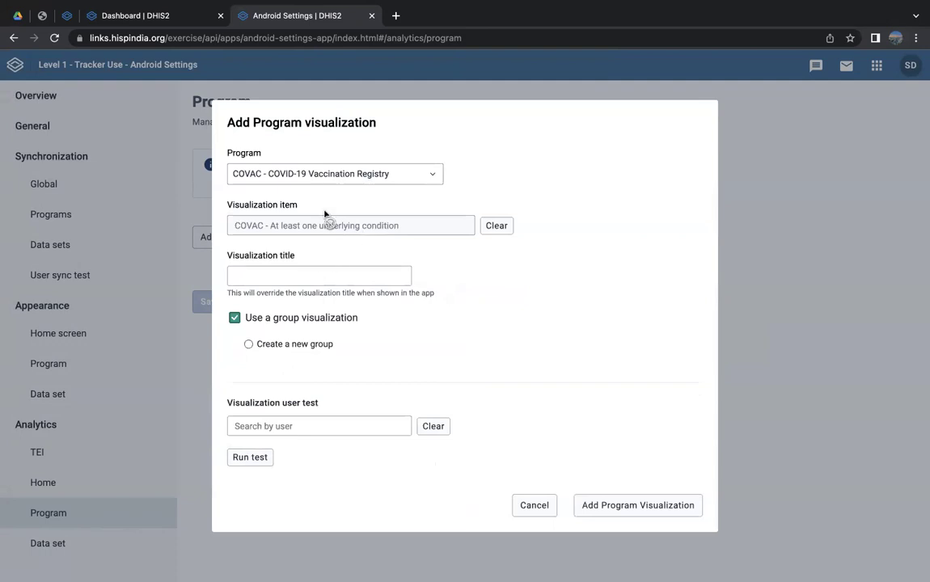
- Switch to COVID-19 Case-based Surveillance, choose 'Laboratory confirmed cases - Current year', then cancel the dialog
left_click(305, 166)
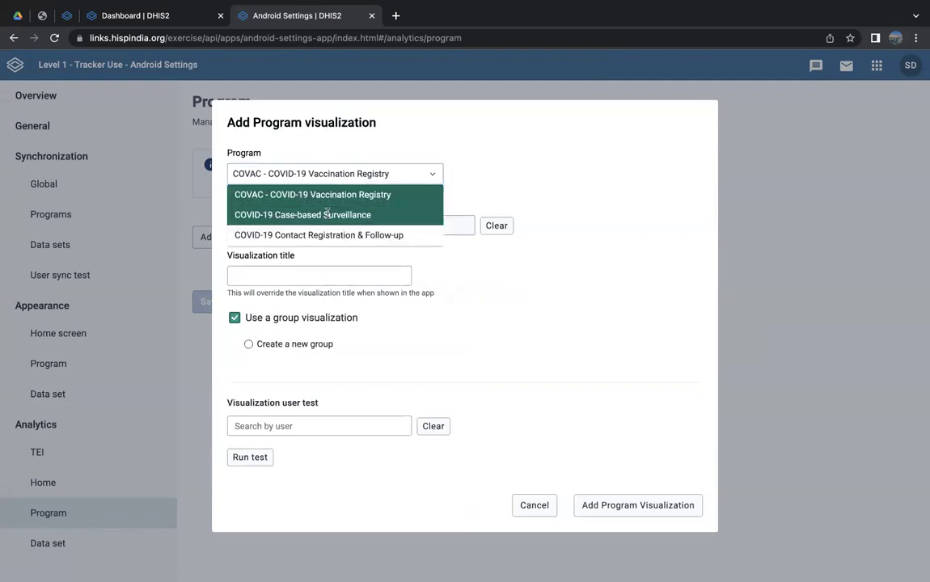
left_click(327, 213)
left_click(492, 228)
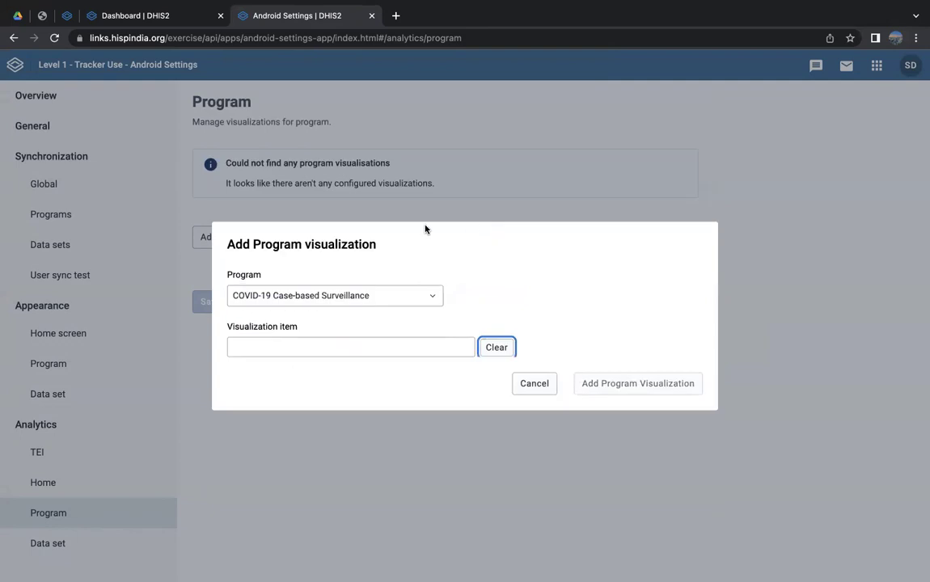
left_click(380, 347)
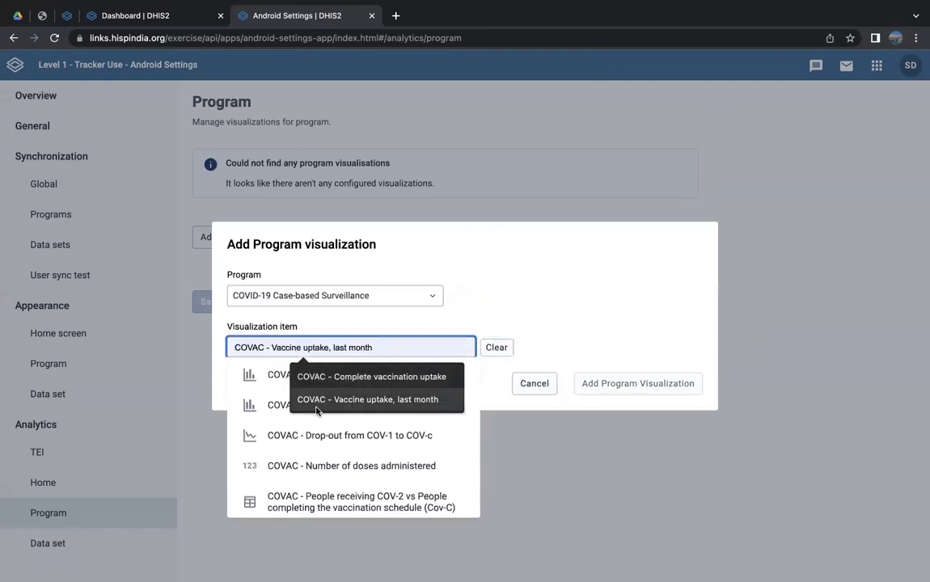
left_click(265, 503)
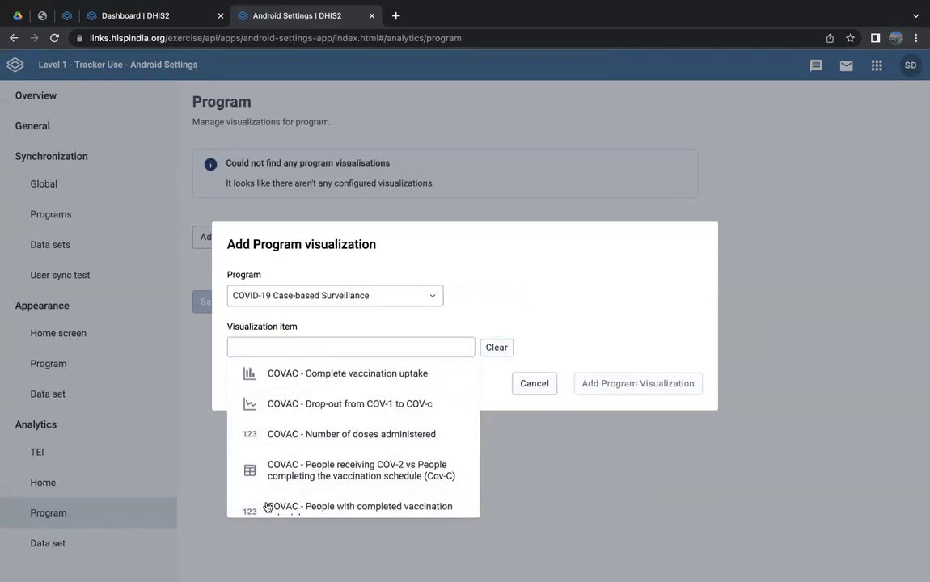
scroll(267, 508, "down", 8)
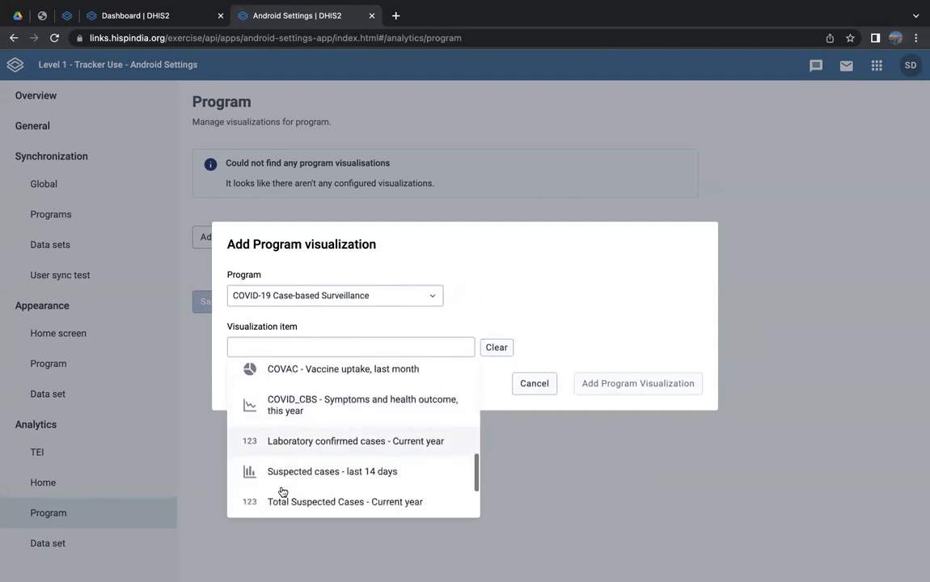
scroll(340, 474, "down", 1)
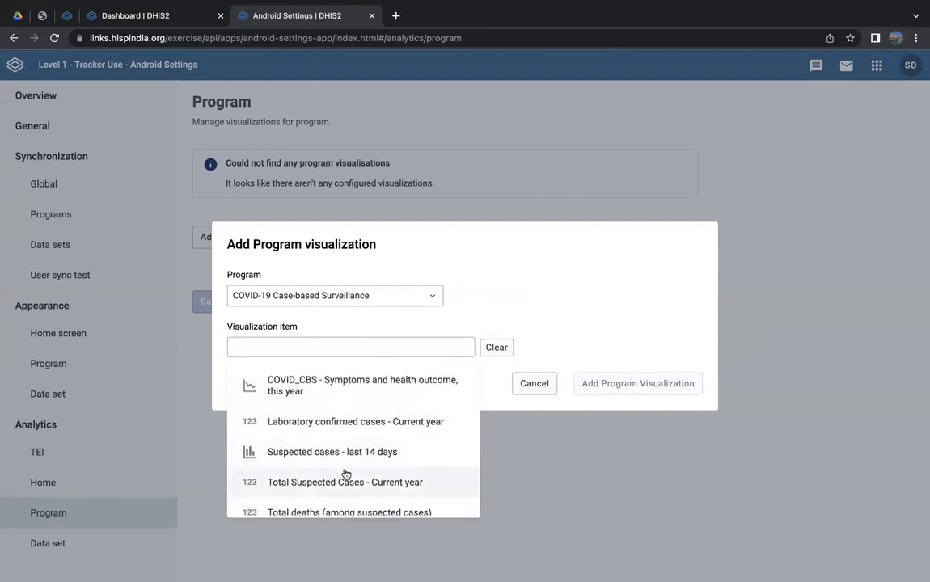
scroll(345, 474, "down", 2)
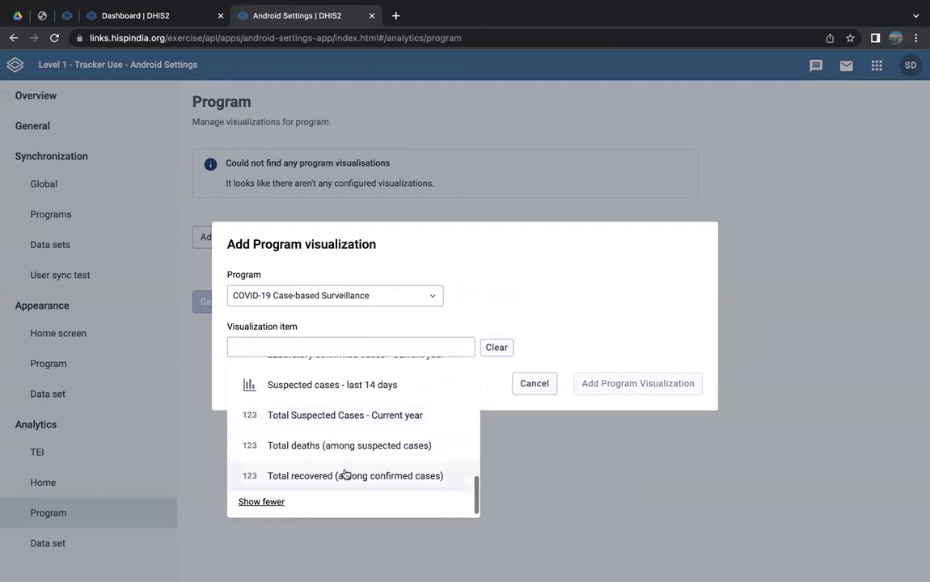
scroll(346, 474, "up", 2)
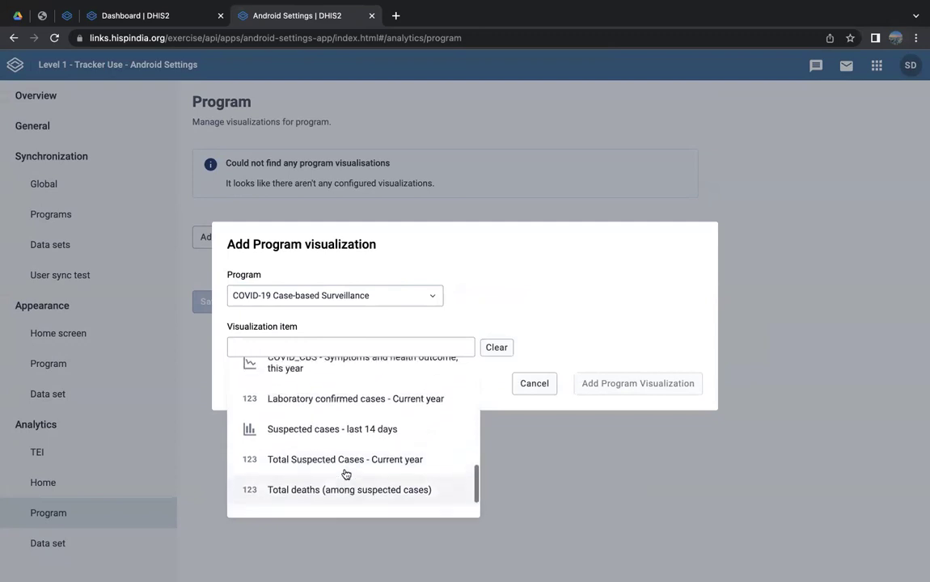
left_click(335, 424)
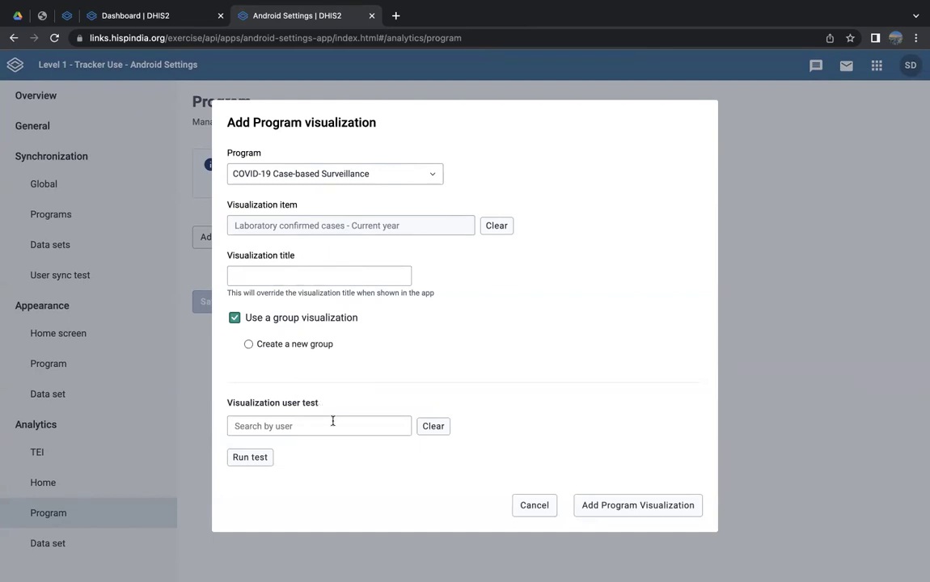
left_click(538, 505)
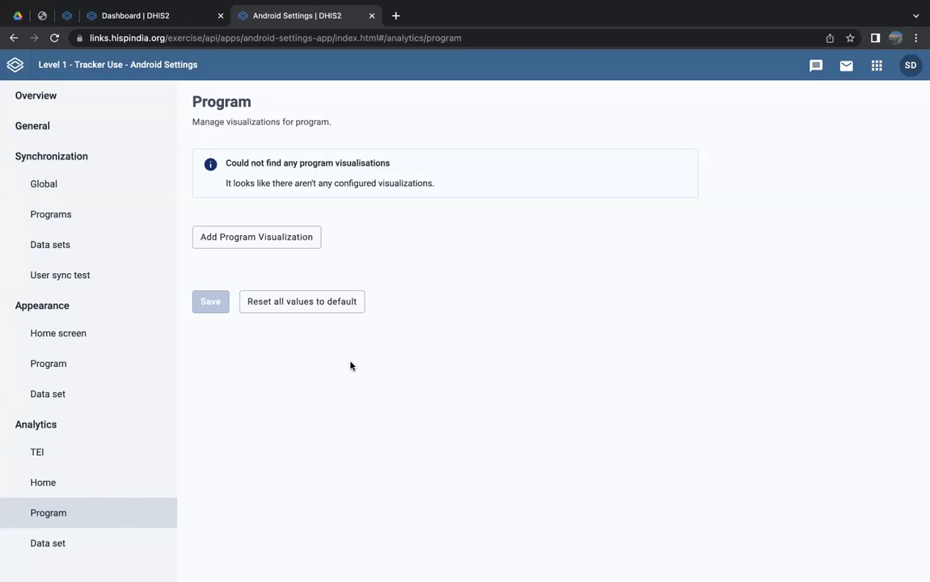
- Go to the Learner's Guide PDF tab and read to page 18's Exercise 6 Date Filter
left_click(42, 15)
scroll(458, 391, "down", 1)
scroll(458, 392, "up", 5)
scroll(458, 391, "down", 2)
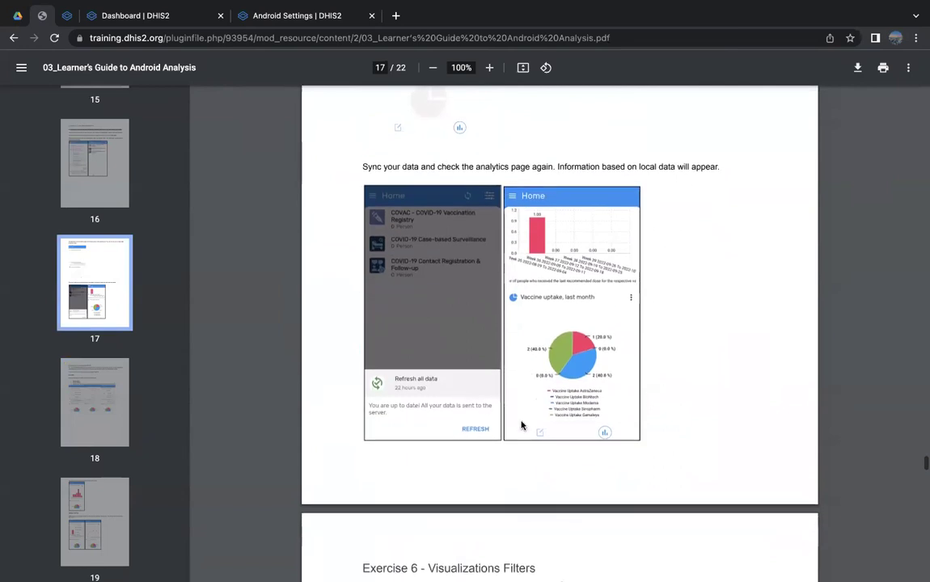
scroll(519, 436, "up", 1)
scroll(520, 441, "down", 2)
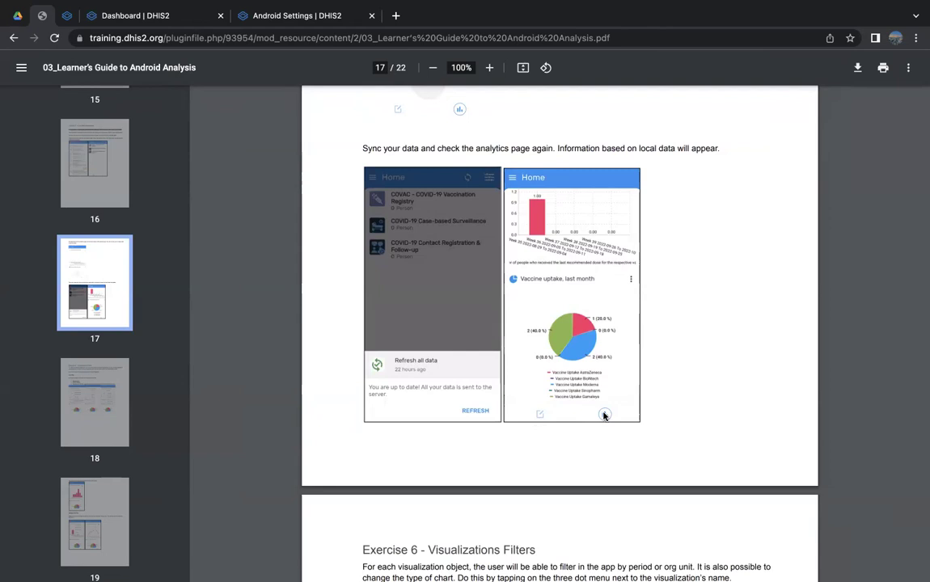
scroll(604, 416, "down", 9)
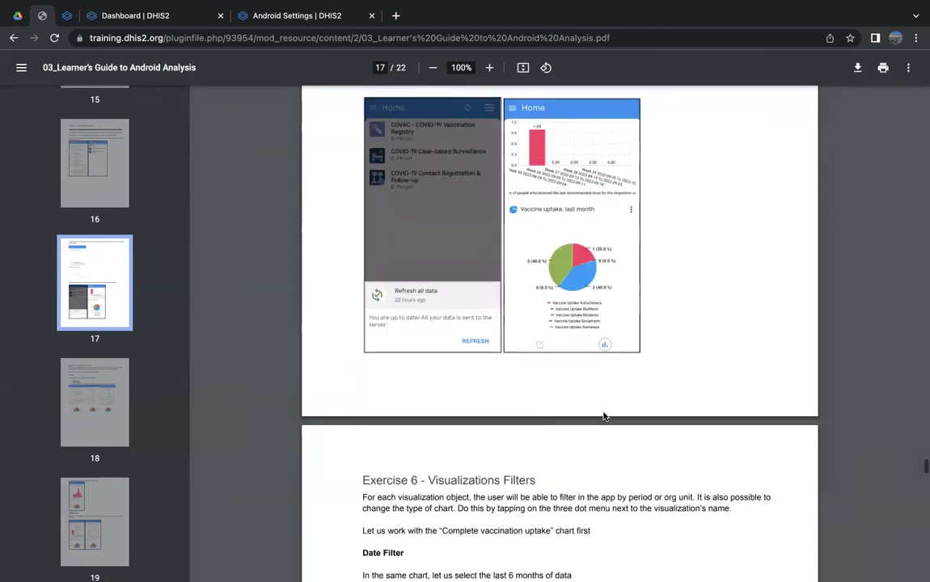
scroll(606, 428, "down", 3)
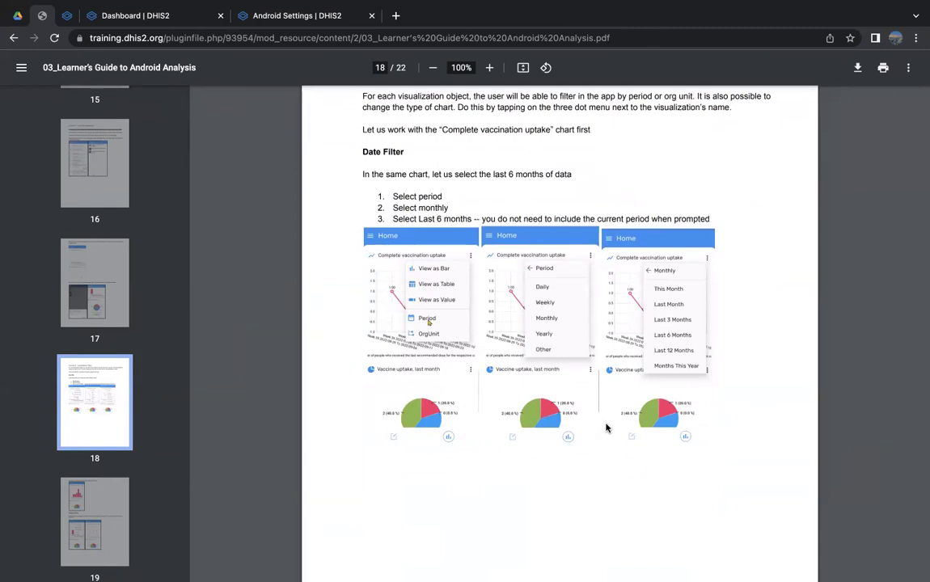
- Read from page 18 through the Org unit Filter pages to page 21's 'Reset the changes' section
scroll(607, 428, "down", 1)
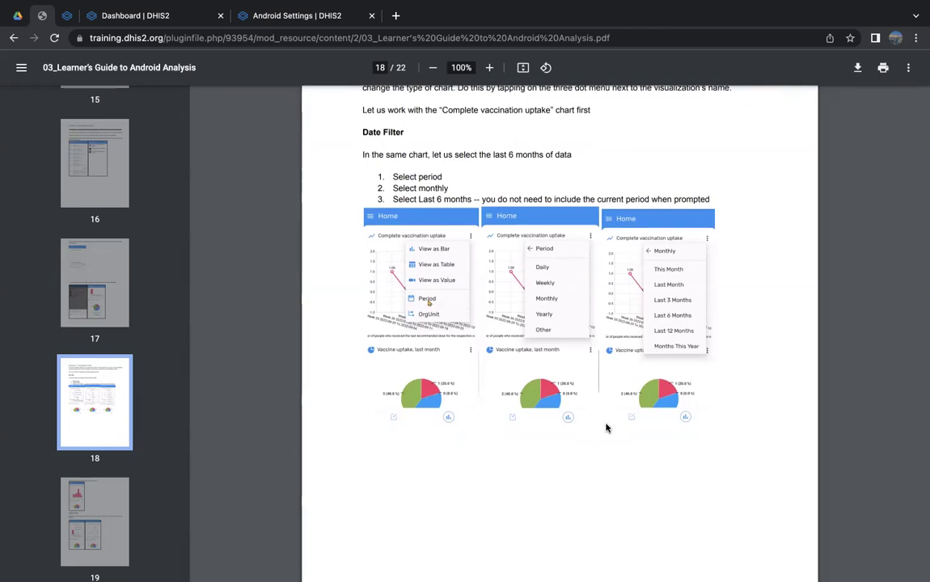
scroll(607, 428, "down", 10)
scroll(607, 421, "down", 3)
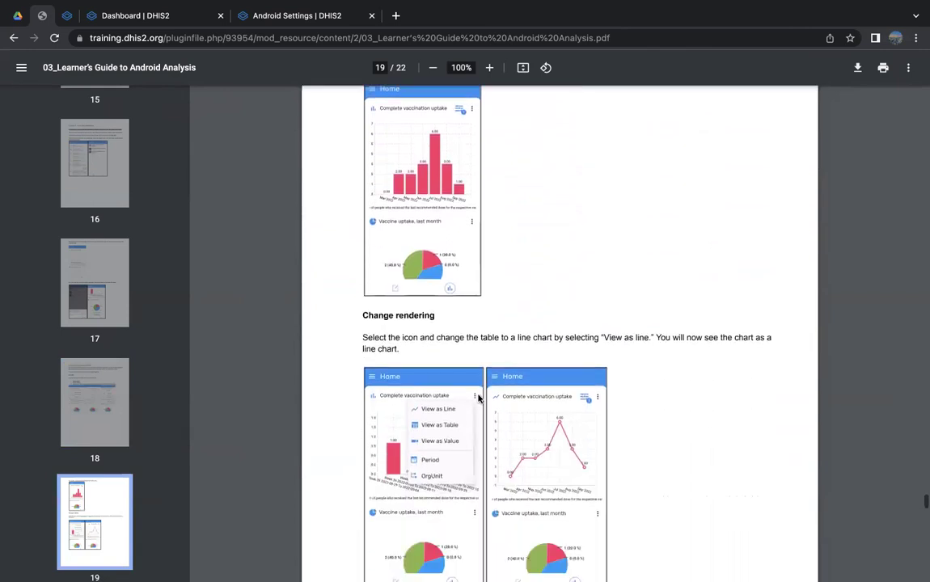
scroll(478, 398, "down", 2)
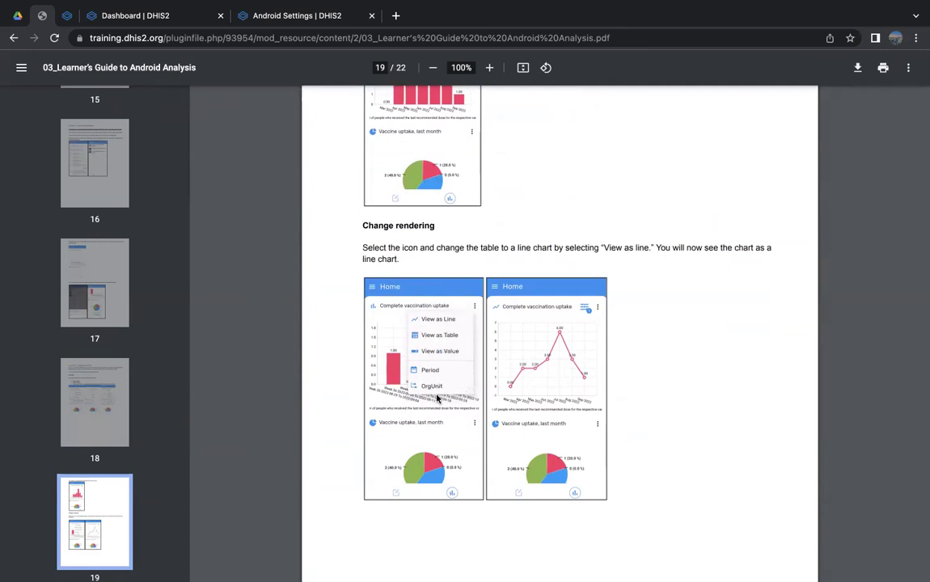
scroll(437, 398, "down", 8)
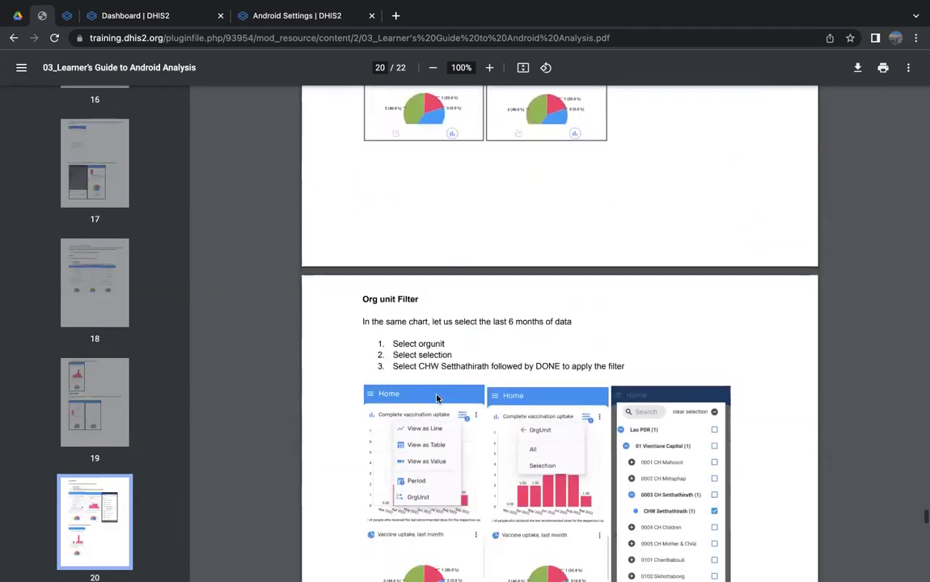
scroll(437, 398, "down", 3)
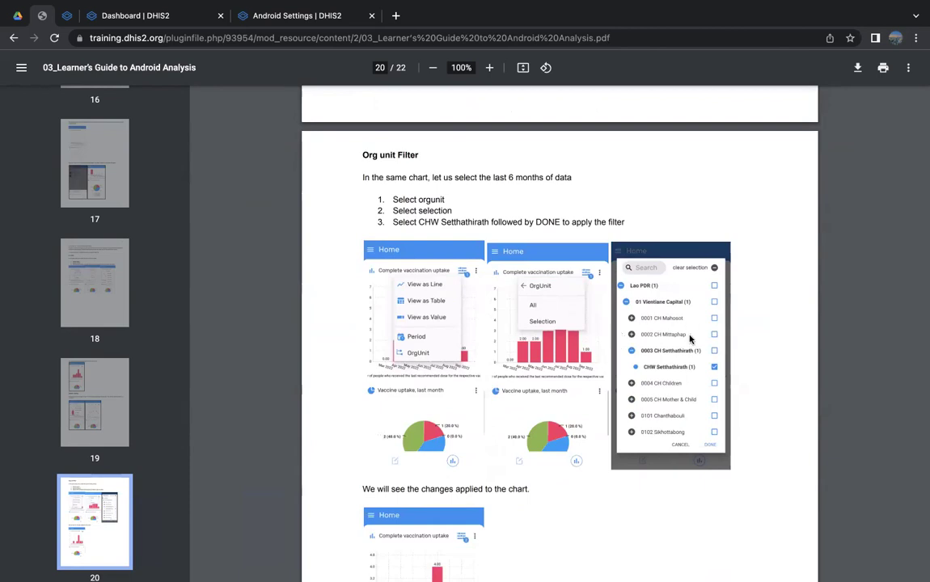
scroll(572, 395, "down", 3)
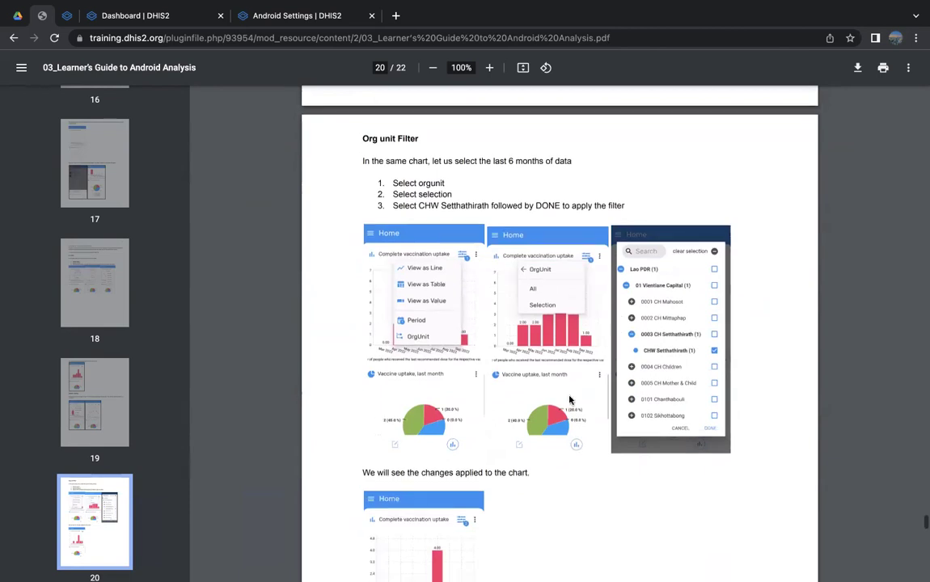
scroll(531, 384, "down", 3)
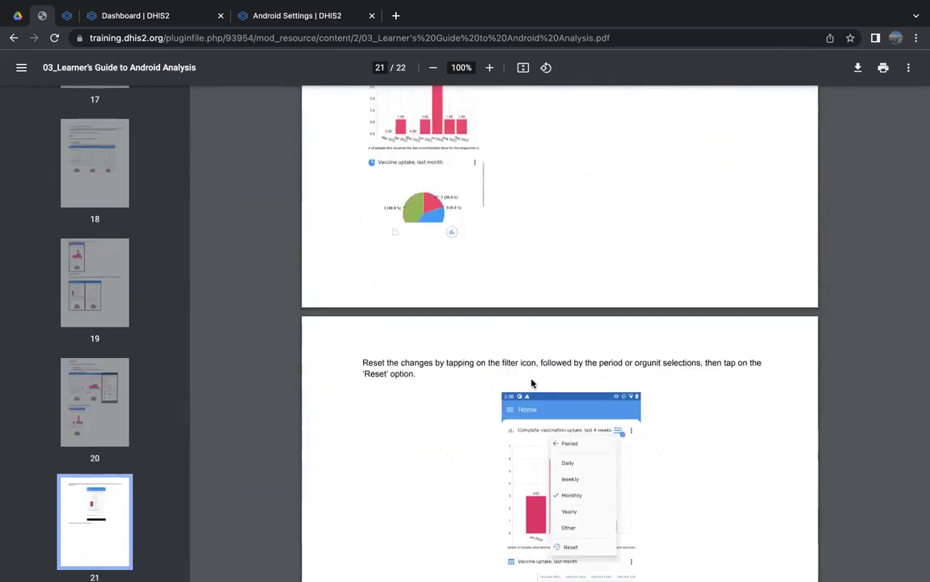
- Reach page 22 and briefly highlight the supported chart types in the Exercise 7 table
scroll(531, 384, "down", 10)
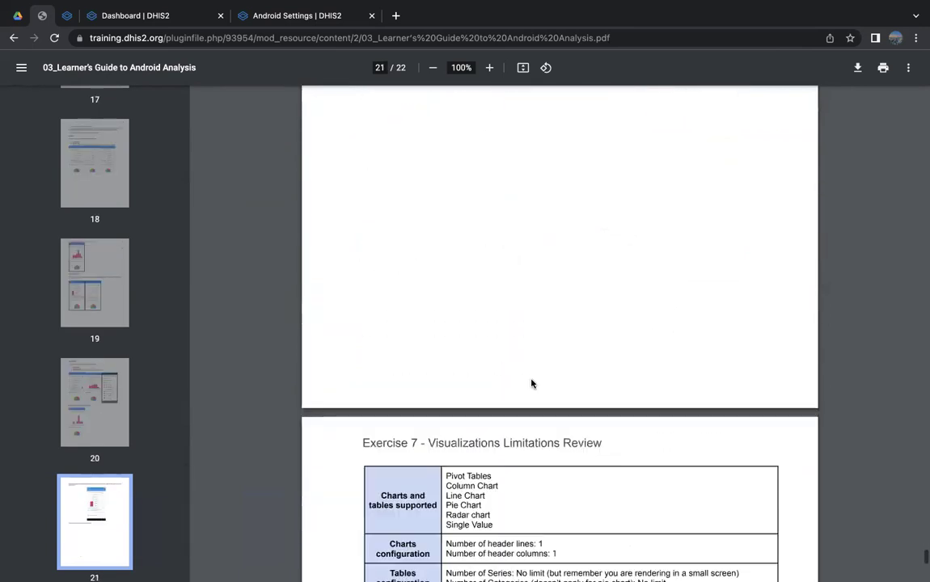
scroll(532, 383, "up", 4)
scroll(531, 382, "down", 4)
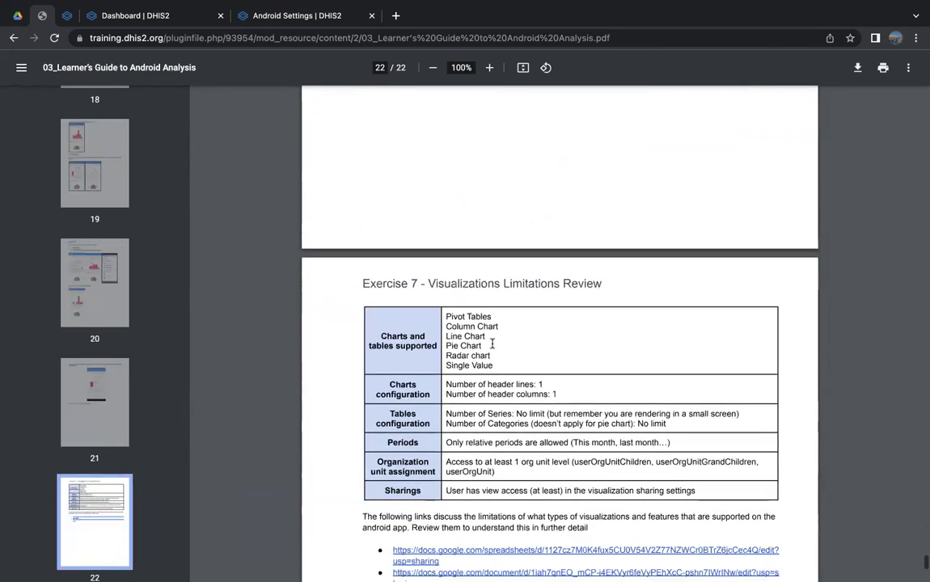
scroll(486, 337, "down", 2)
scroll(484, 312, "up", 1)
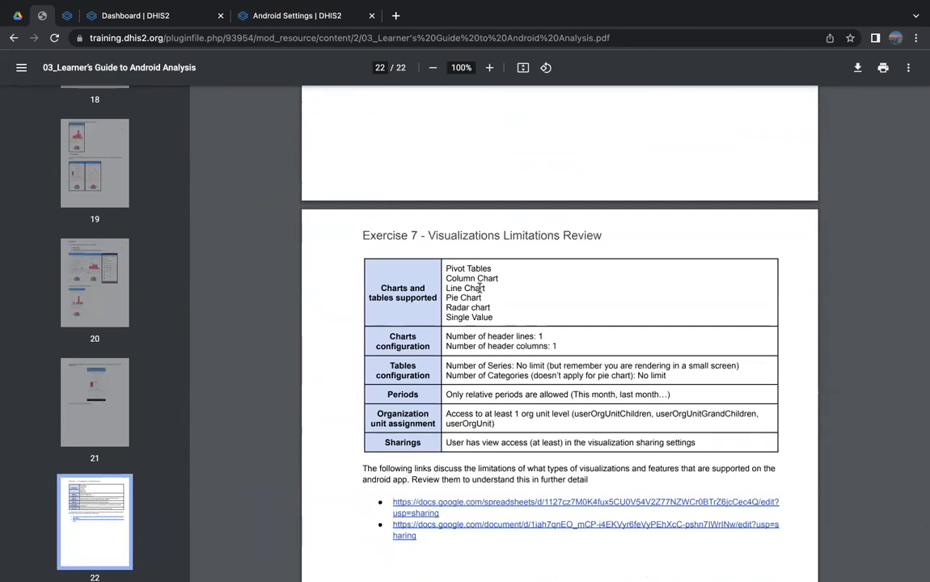
scroll(481, 288, "down", 1)
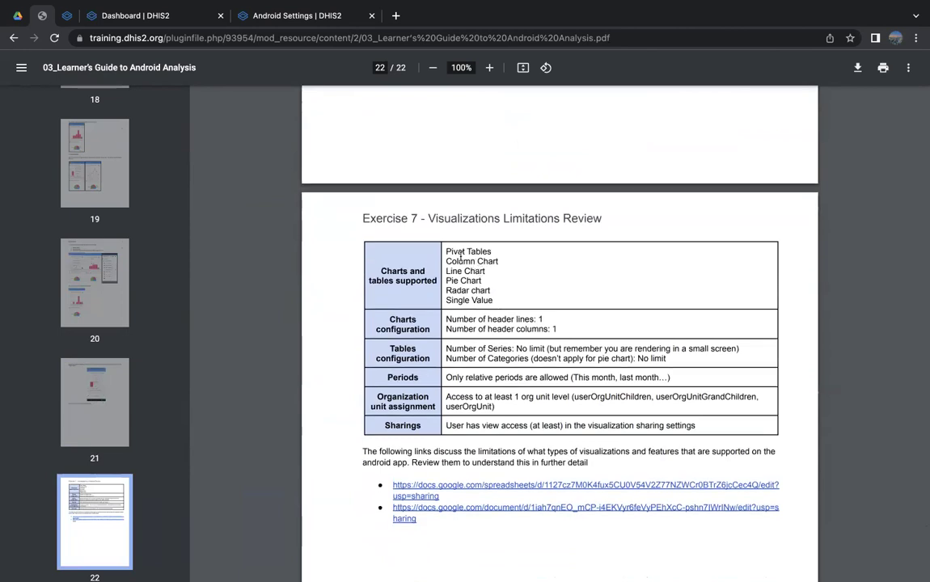
left_click_drag(445, 252, 495, 301)
left_click(499, 299)
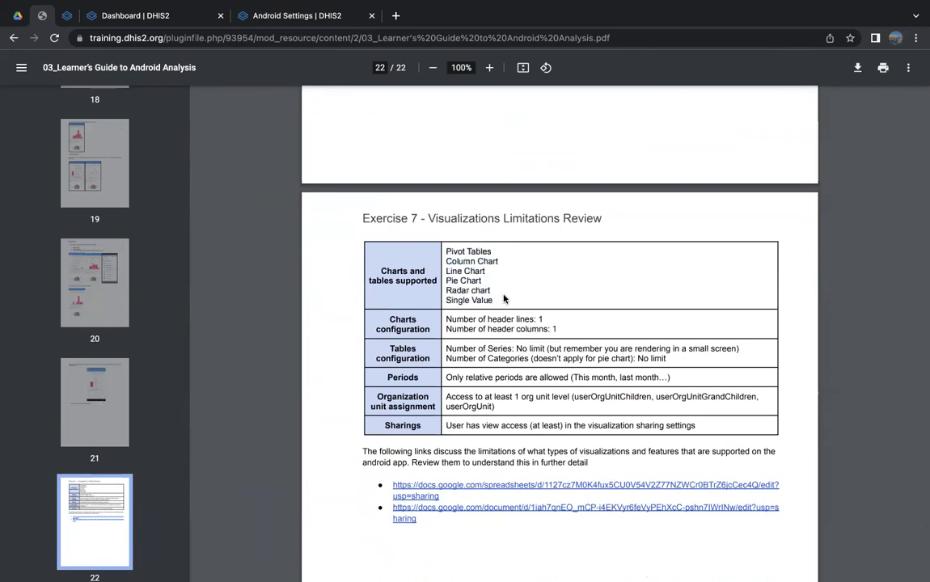
- Read through the rest of the Visualizations Limitations Review table on the final page
scroll(500, 298, "down", 1)
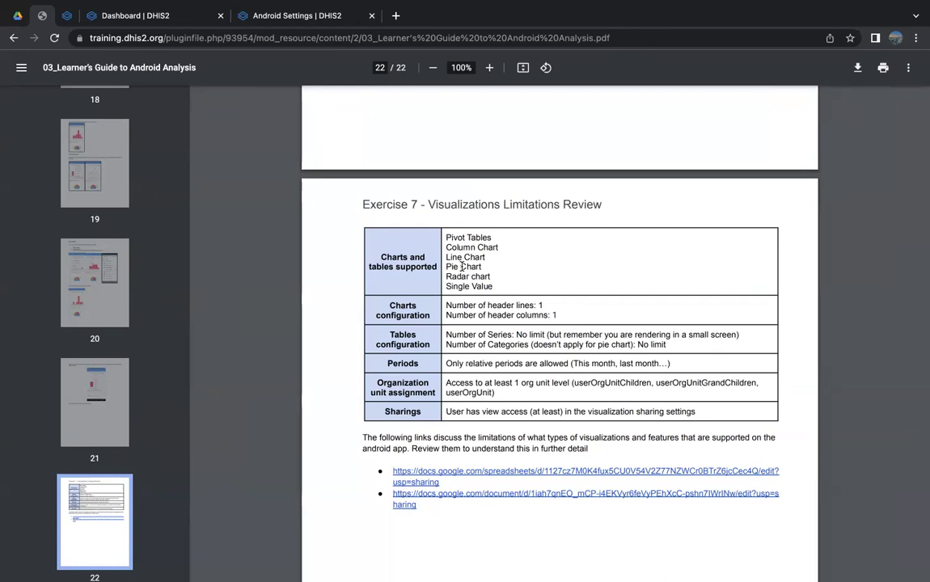
scroll(462, 266, "down", 2)
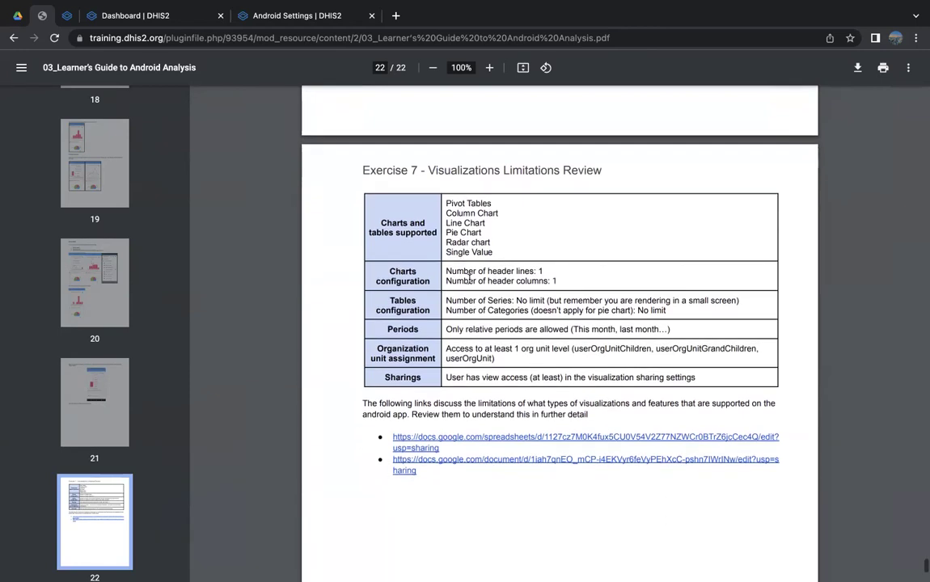
scroll(492, 280, "down", 1)
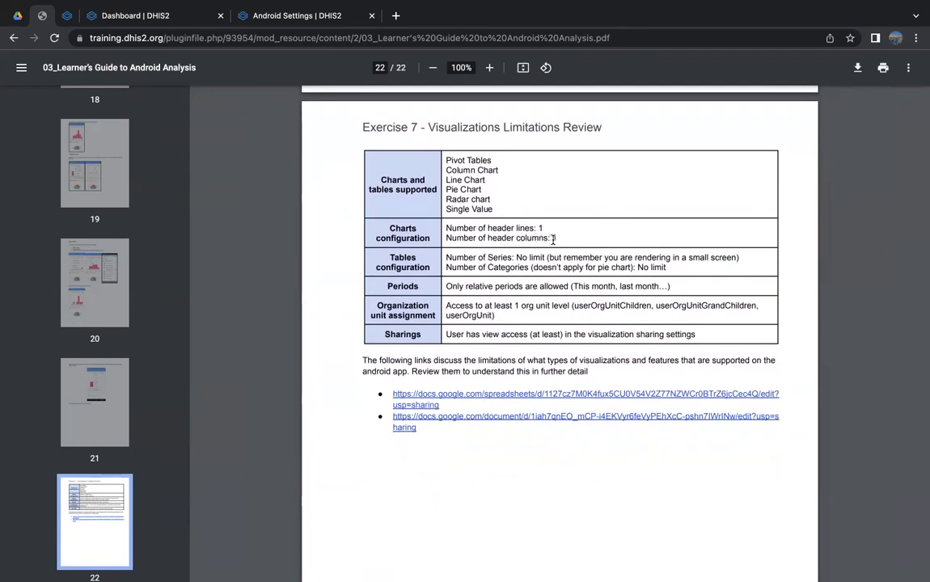
scroll(551, 239, "down", 1)
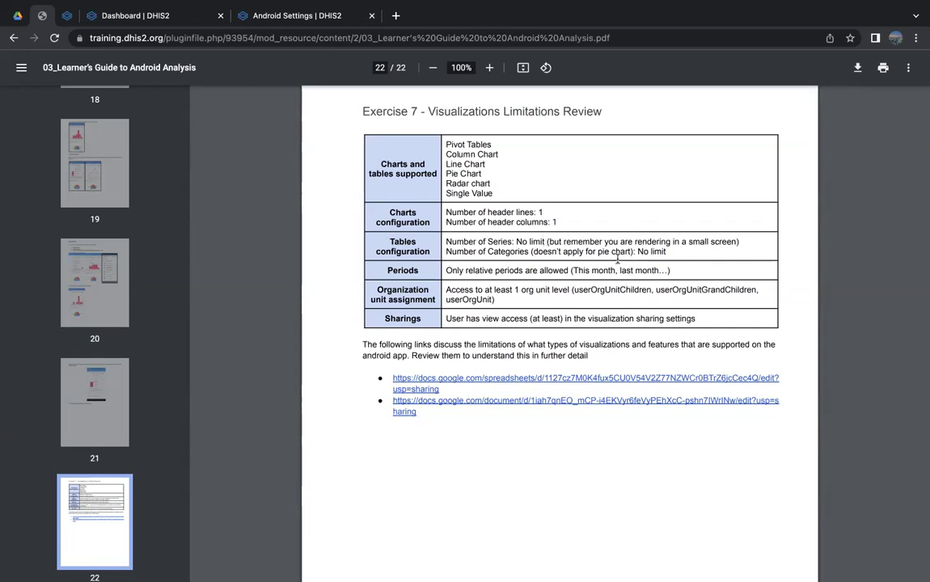
scroll(511, 259, "down", 1)
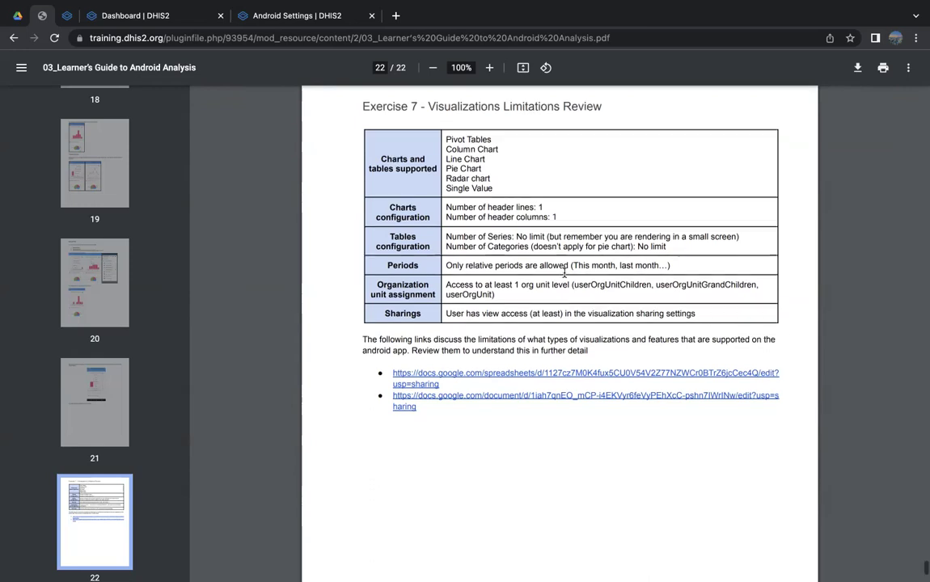
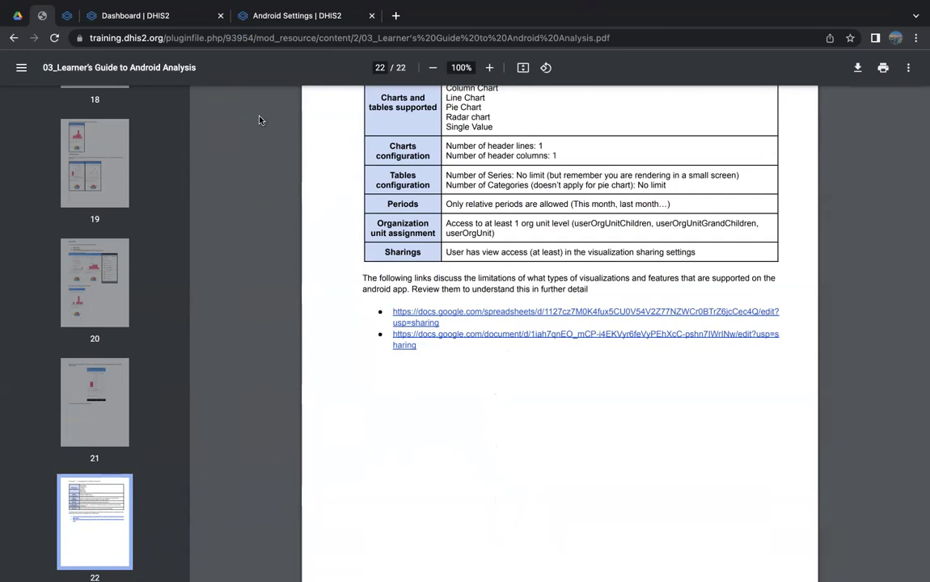
- Switch from the PDF guide to the 'Dashboard | DHIS2' browser tab
left_click(153, 15)
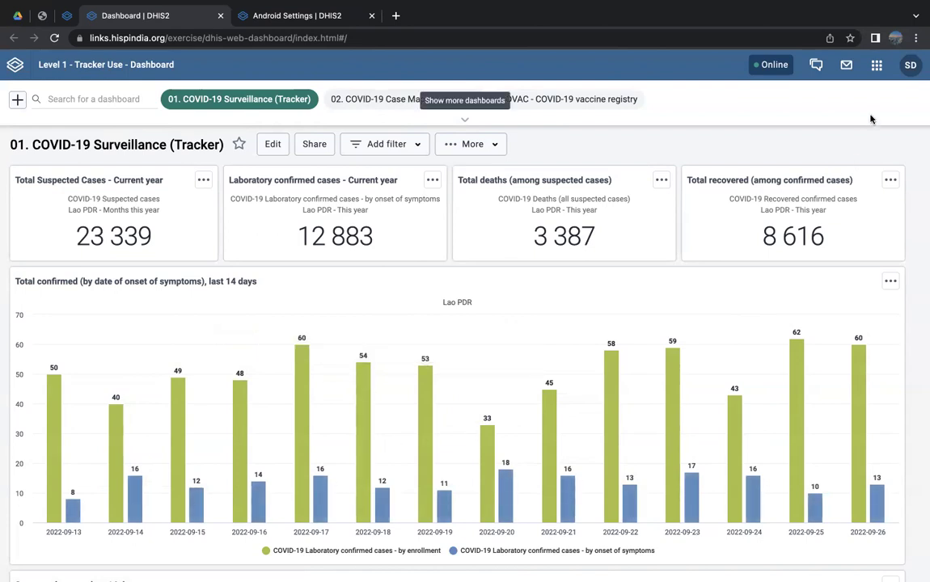
- Launch Tracker Capture from the DHIS2 apps menu
left_click(877, 65)
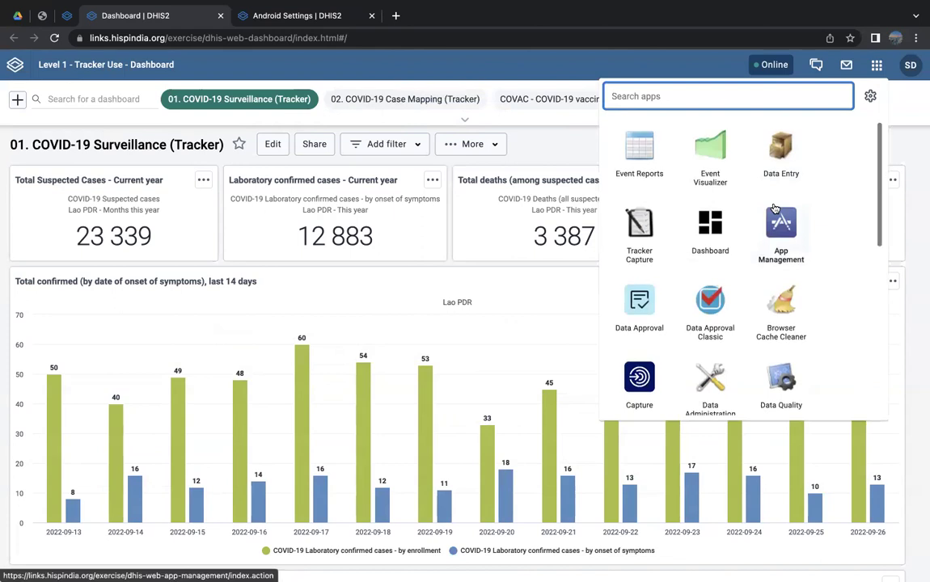
scroll(656, 207, "down", 1)
left_click(643, 201)
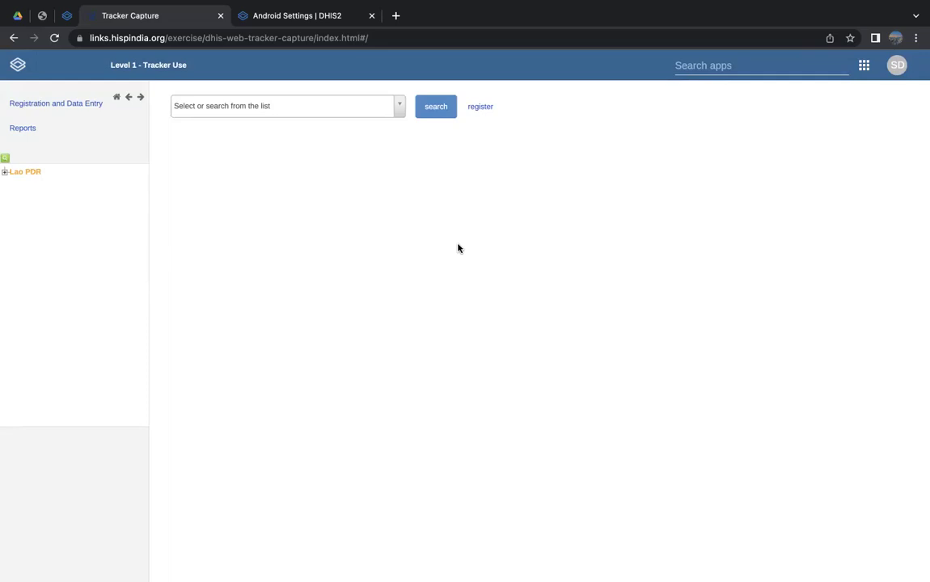
- Select CHW Mahosot under Lao PDR > 01 Vientiane Capital > 0001 CH Mahosot, then view and leave a COVAC client
left_click(5, 172)
left_click(13, 182)
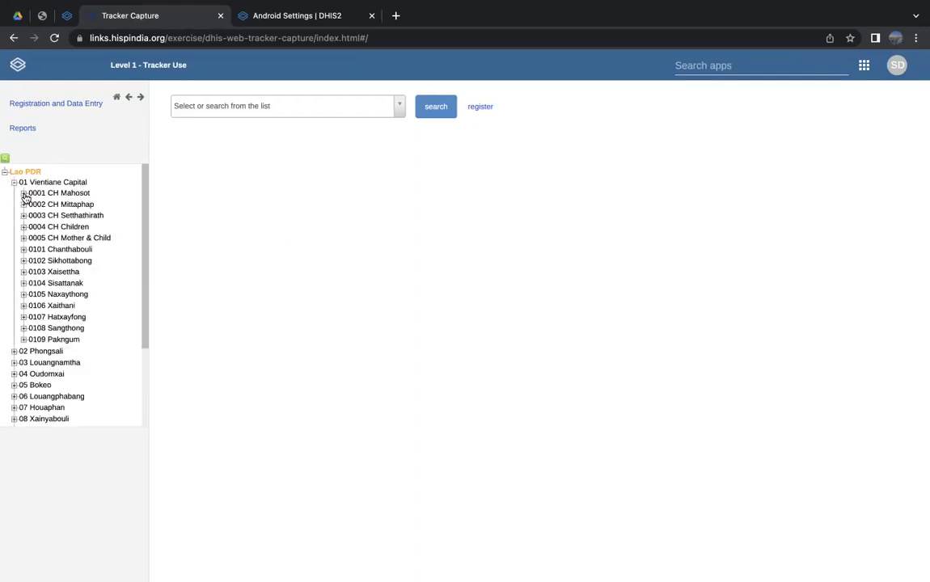
left_click(24, 193)
left_click(48, 204)
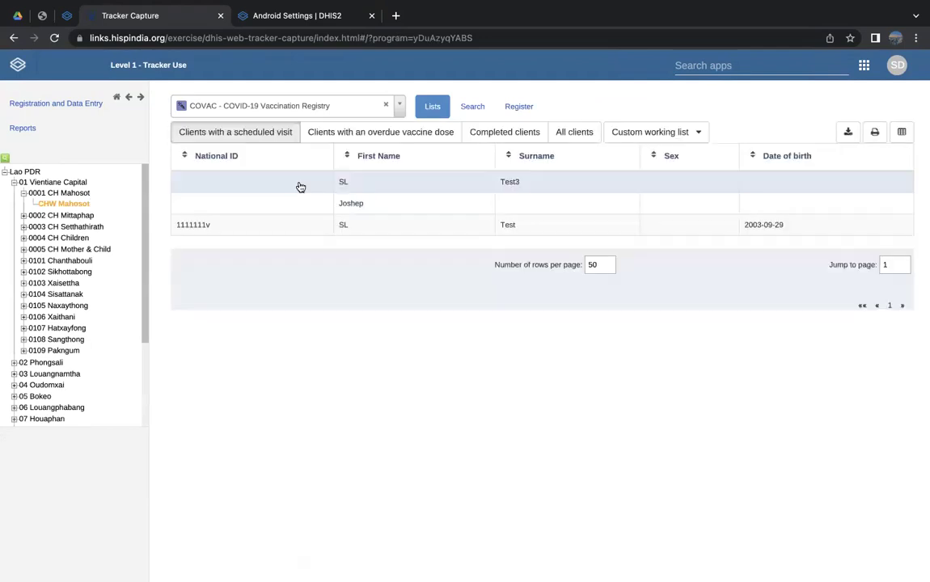
left_click(387, 188)
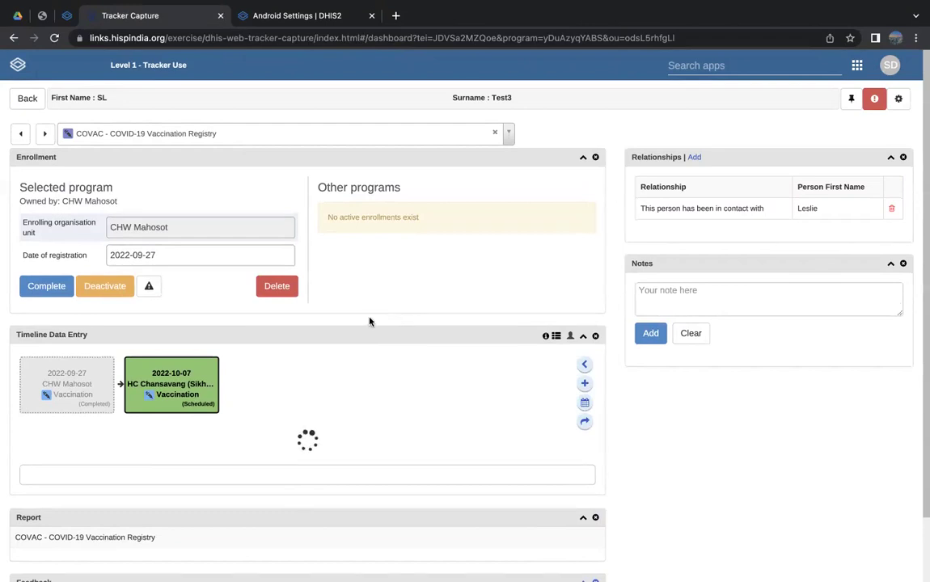
left_click(32, 98)
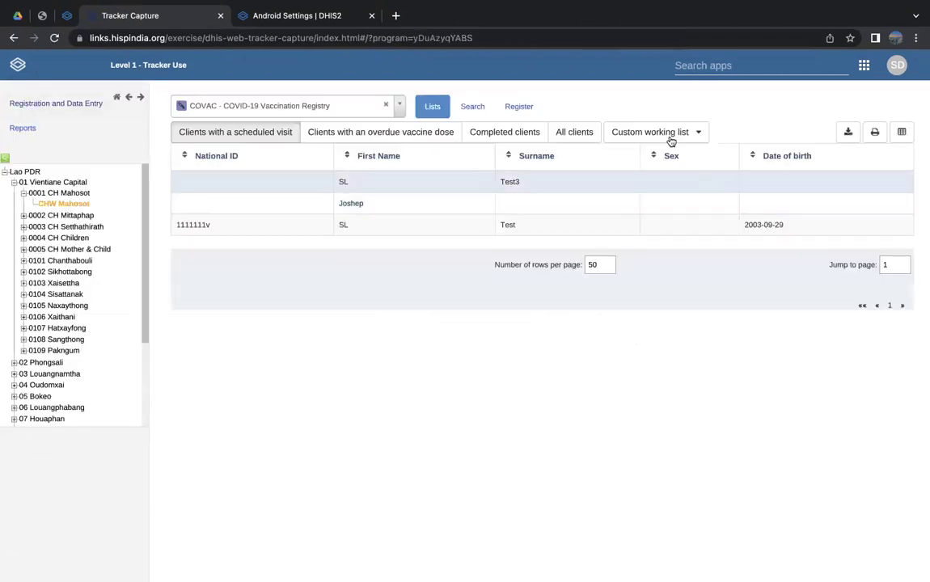
- Start a new COVAC registration with the client's national ID, first name, surname and sex Female
left_click(534, 108)
scroll(360, 235, "down", 1)
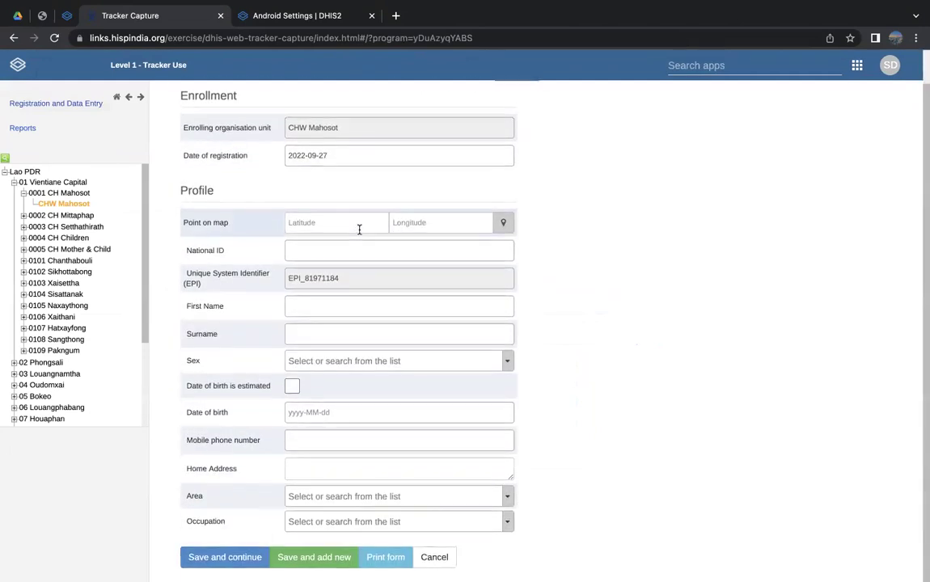
left_click(343, 251)
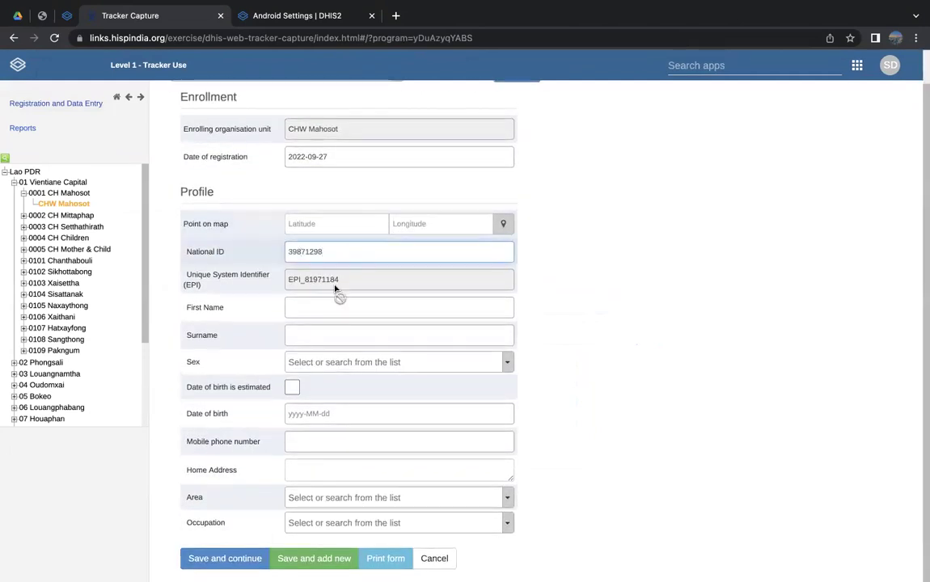
left_click(325, 301)
type("Test")
left_click(319, 328)
type("Case")
left_click(397, 364)
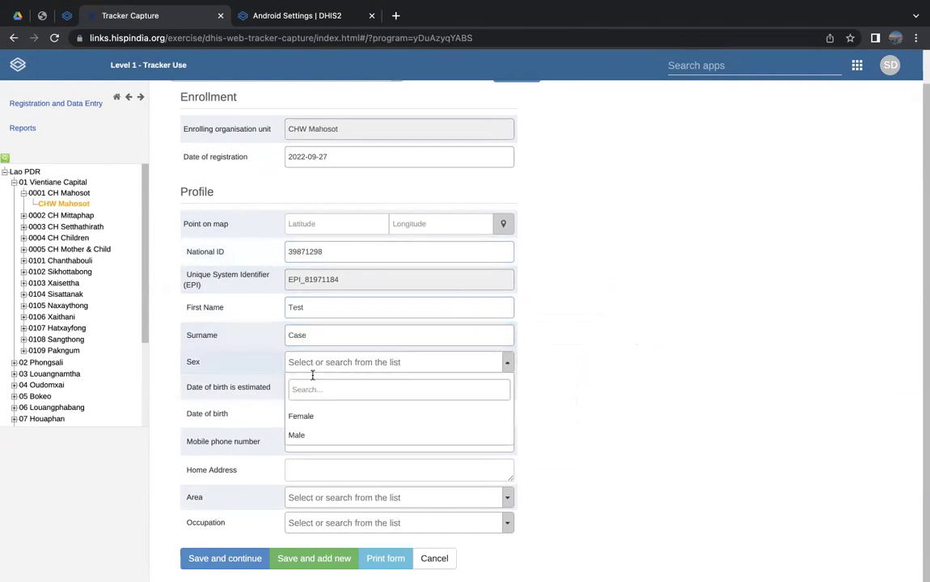
left_click(310, 415)
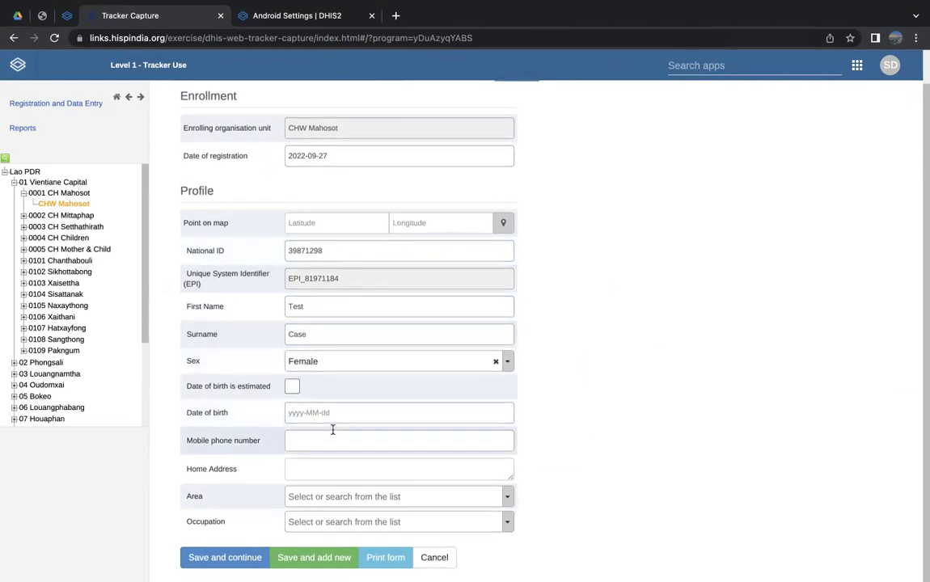
left_click(327, 412)
left_click(376, 273)
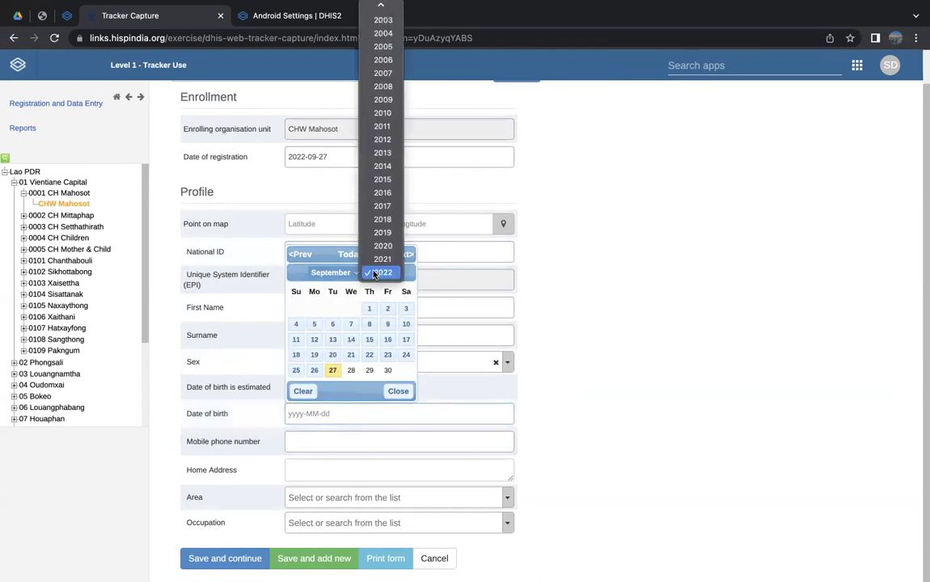
left_click(383, 214)
left_click(369, 355)
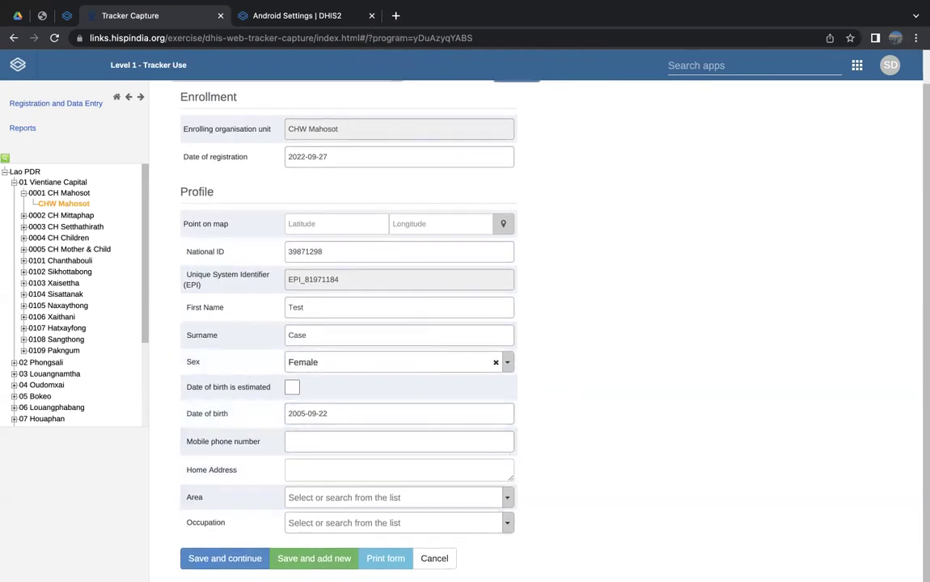
left_click(231, 559)
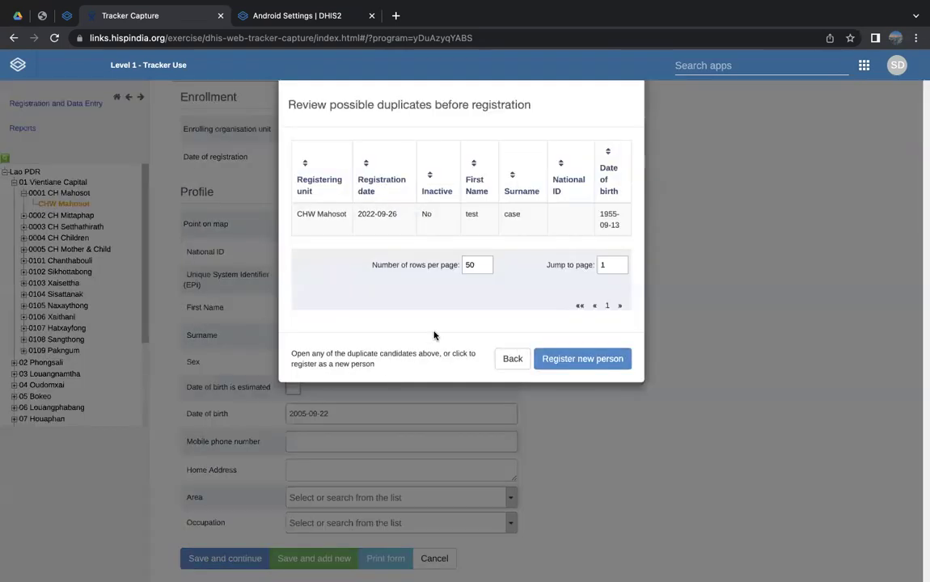
left_click(592, 364)
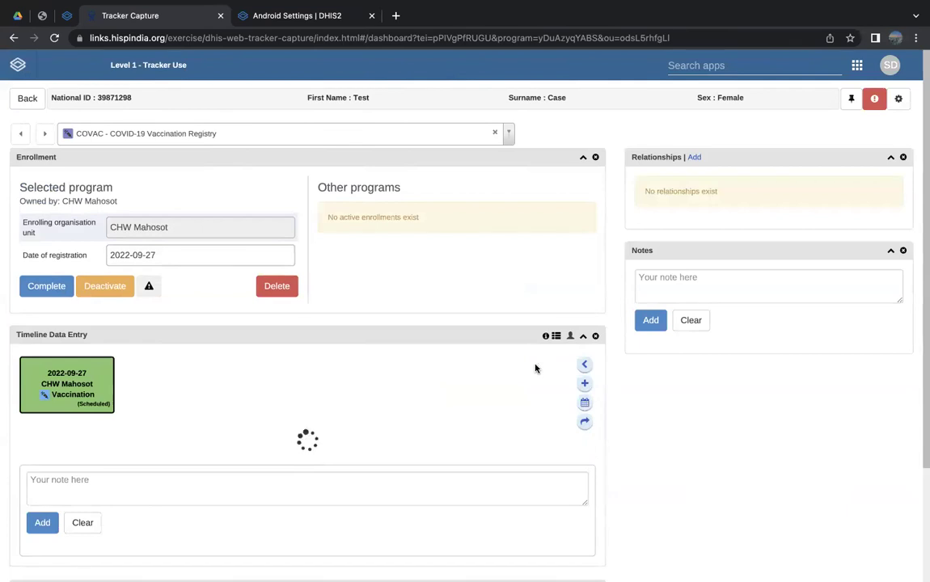
- Attempt a referral, dismiss the resulting error, and return to the client working list
left_click(585, 421)
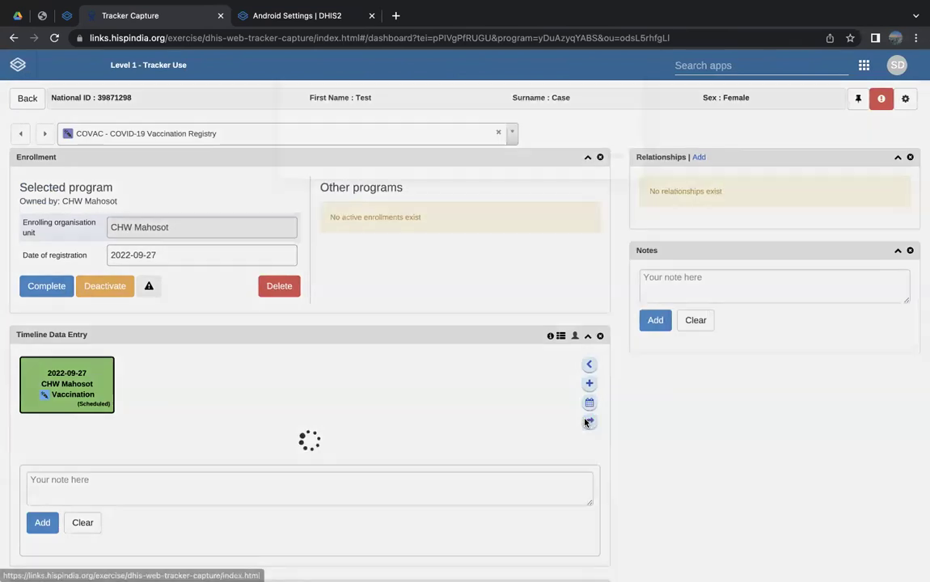
left_click(605, 215)
mouse_move(75, 396)
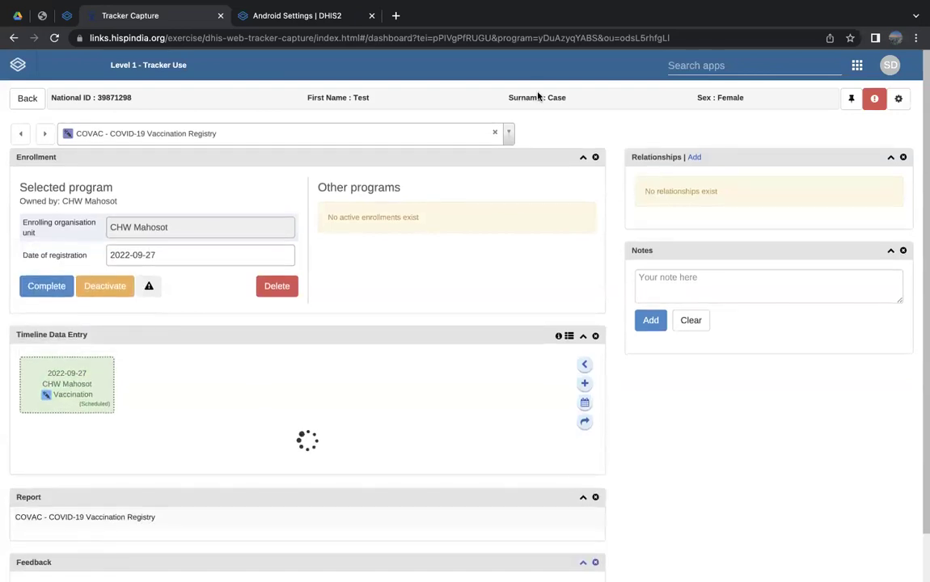
left_click(23, 104)
- Switch to COVID-19 Case-based Surveillance, then clear all cached data in Browser Cache Cleaner
left_click(233, 105)
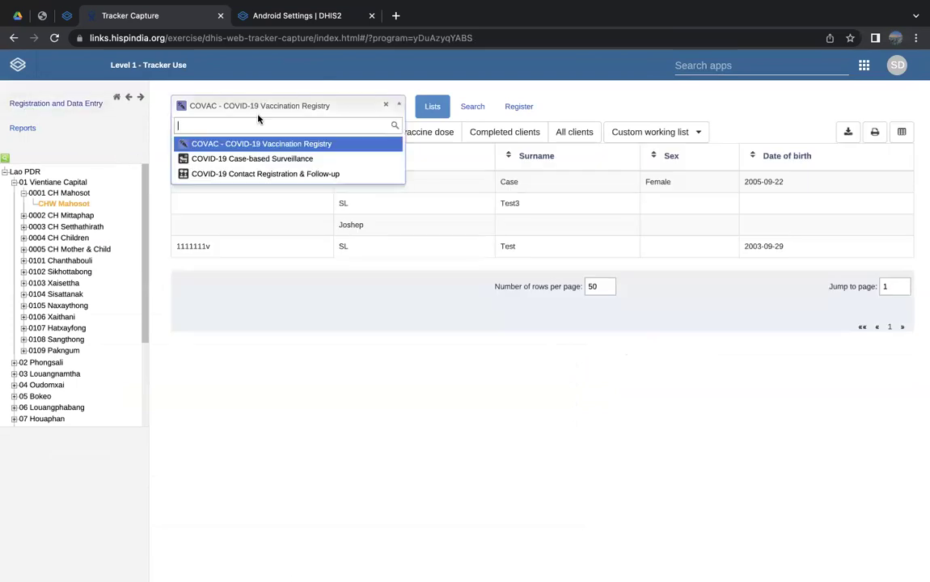
left_click(262, 160)
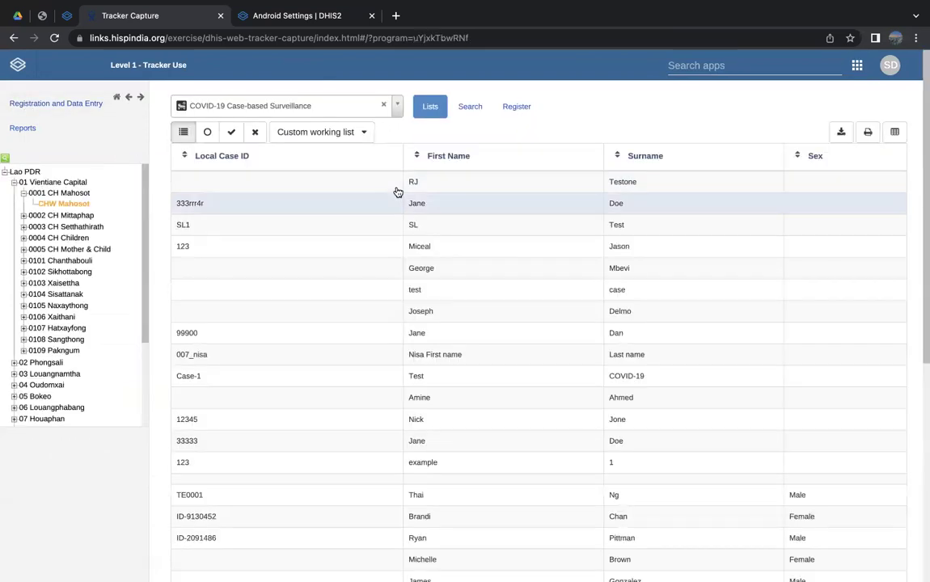
mouse_move(652, 66)
scroll(631, 211, "down", 2)
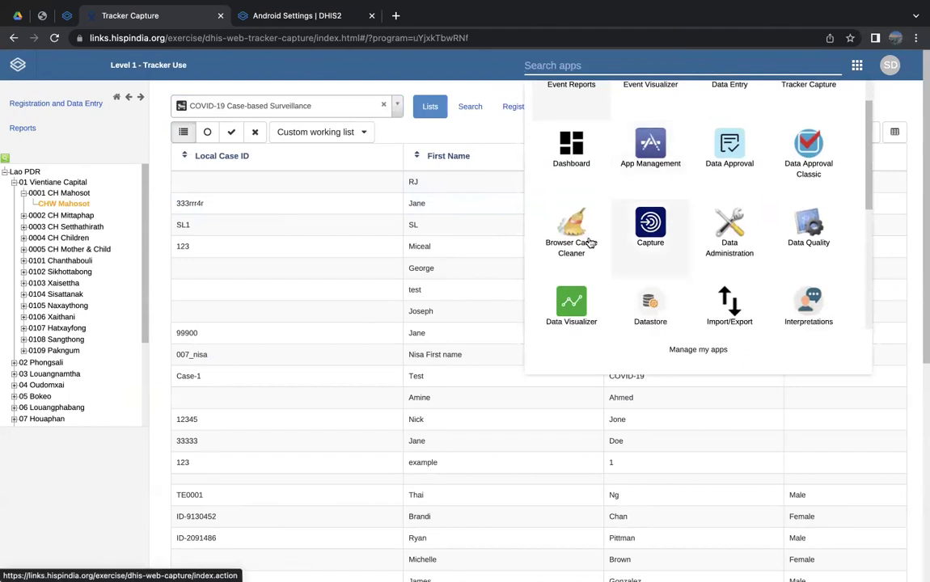
left_click(575, 247)
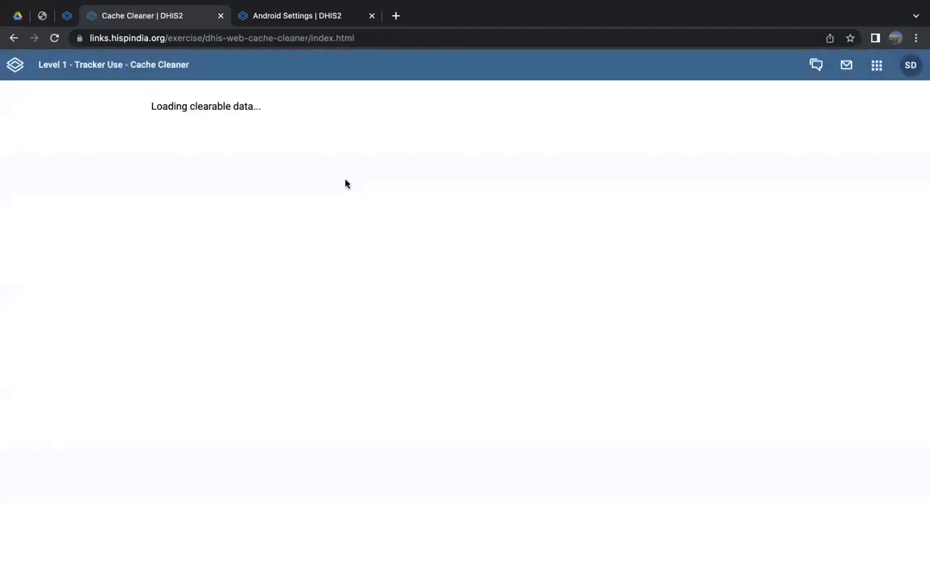
left_click(176, 133)
left_click(350, 129)
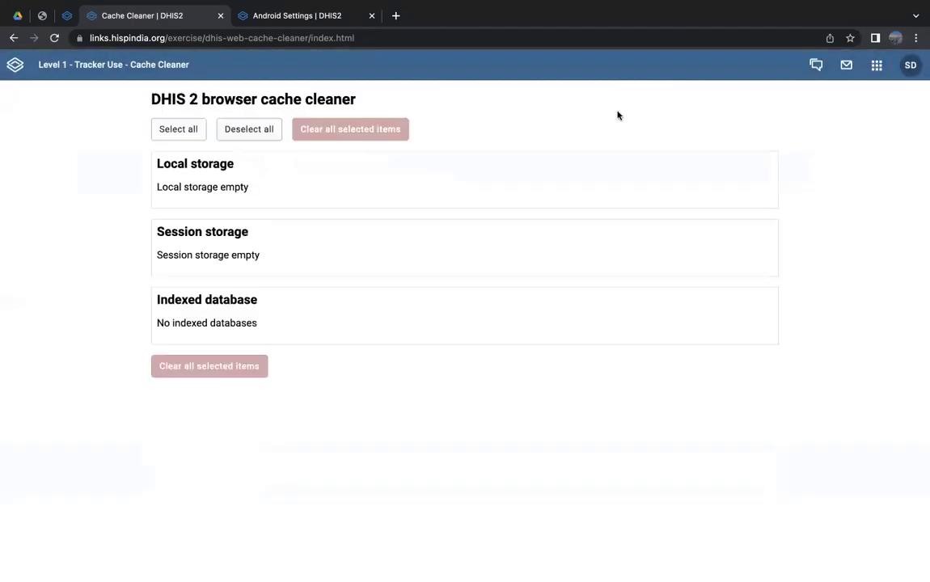
- Reopen Tracker Capture from the DHIS2 apps menu
left_click(877, 65)
scroll(808, 151, "down", 1)
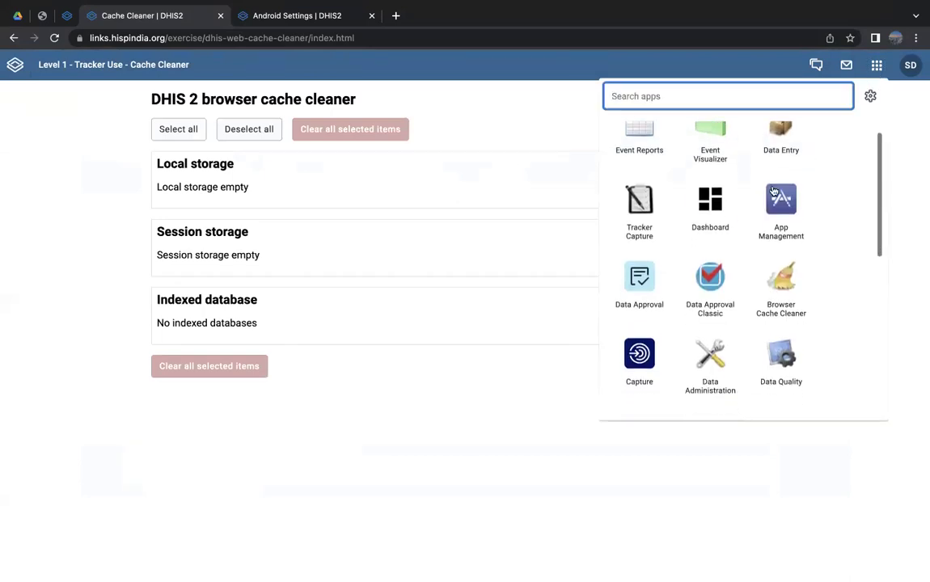
left_click(648, 232)
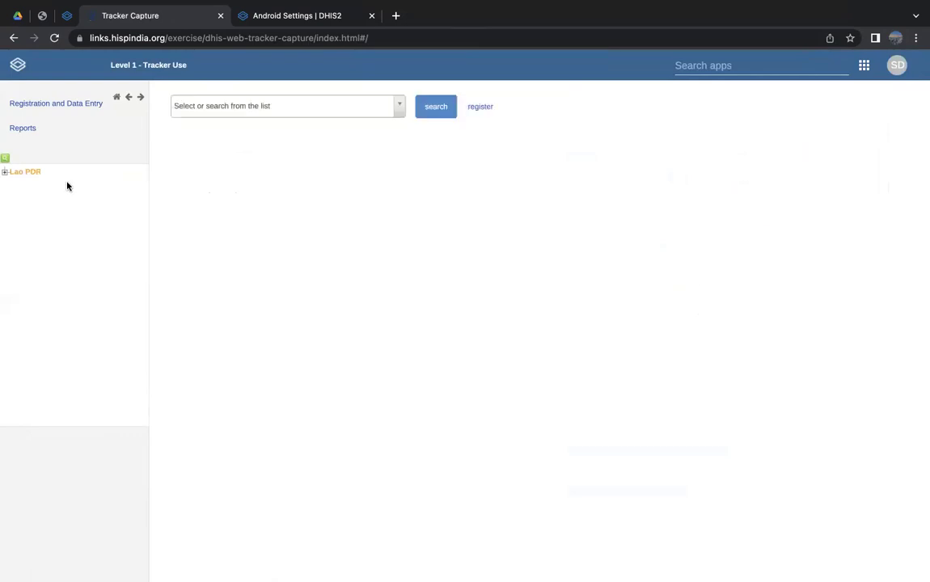
- Select CHW Mahosot in the org unit tree and choose the COVID-19 Case-based Surveillance program
left_click(5, 172)
left_click(14, 183)
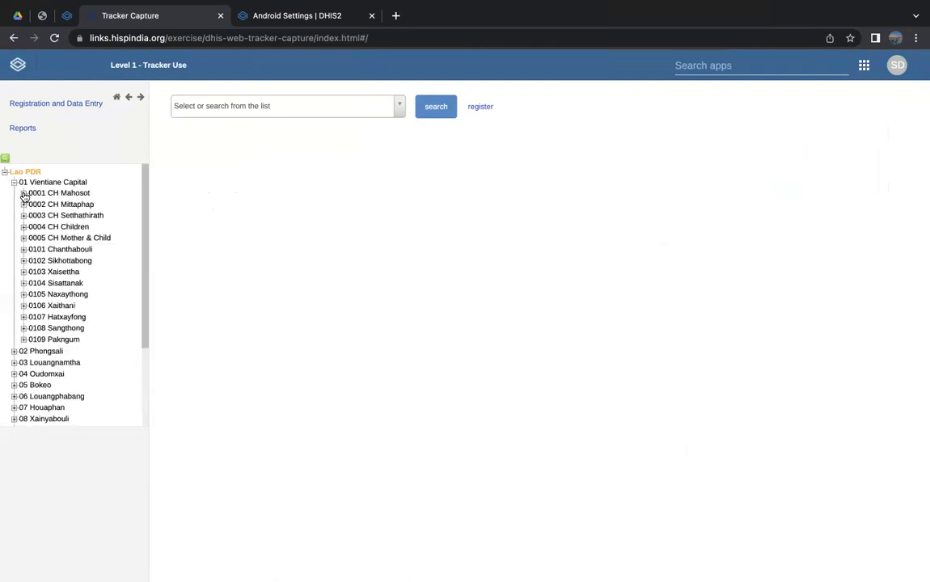
left_click(24, 193)
left_click(37, 204)
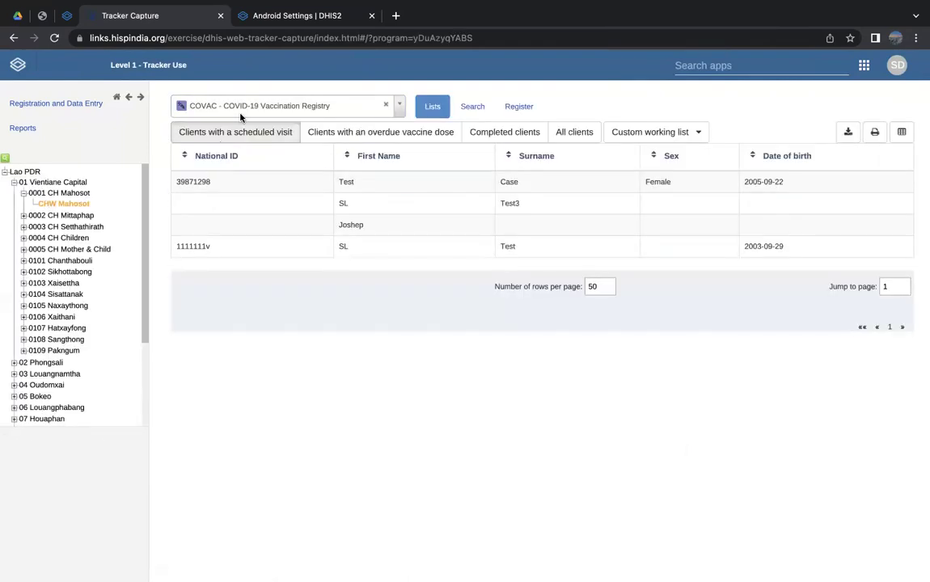
left_click(220, 106)
left_click(258, 161)
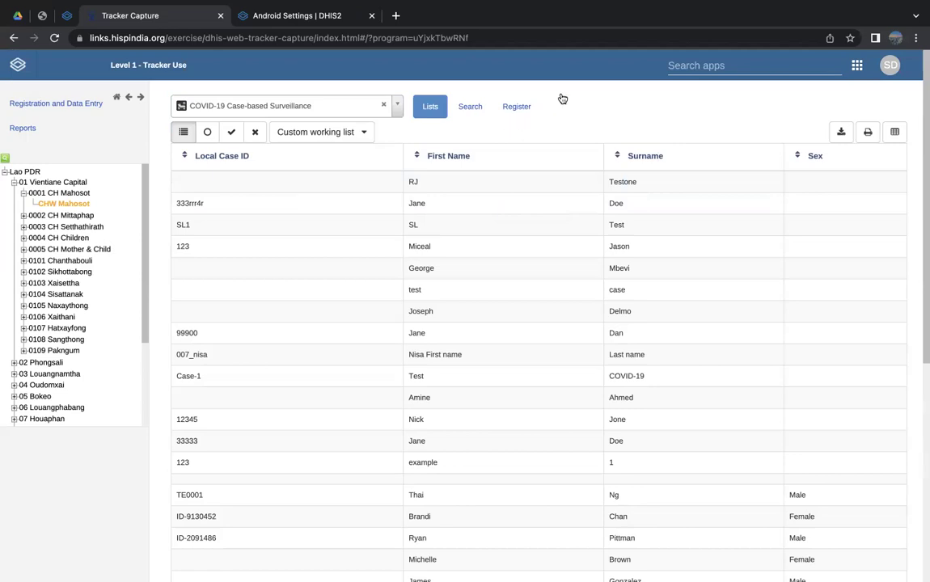
- Start a new case registration, entering the local case ID, first name and surname
left_click(516, 107)
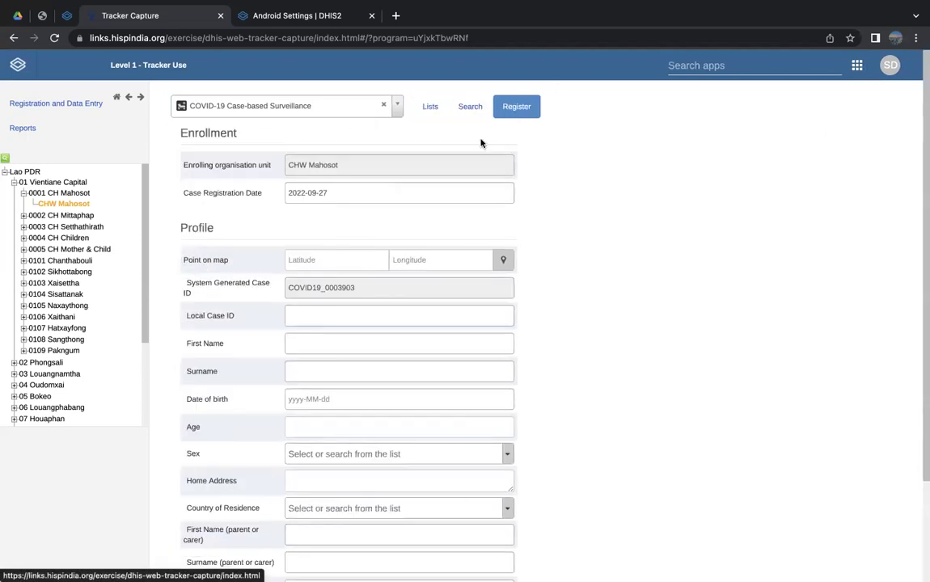
scroll(306, 283, "down", 1)
left_click(306, 281)
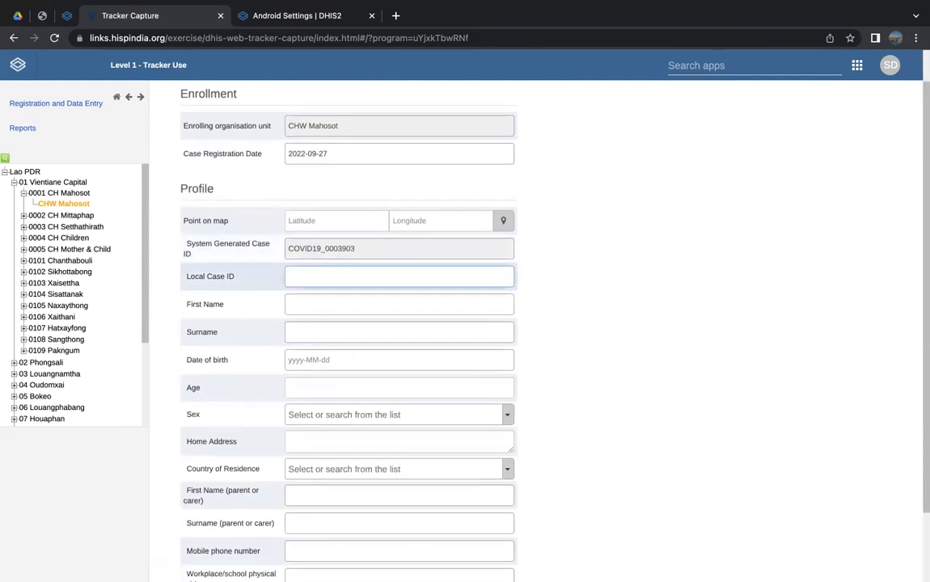
scroll(348, 323, "down", 1)
left_click(301, 268)
type("Te")
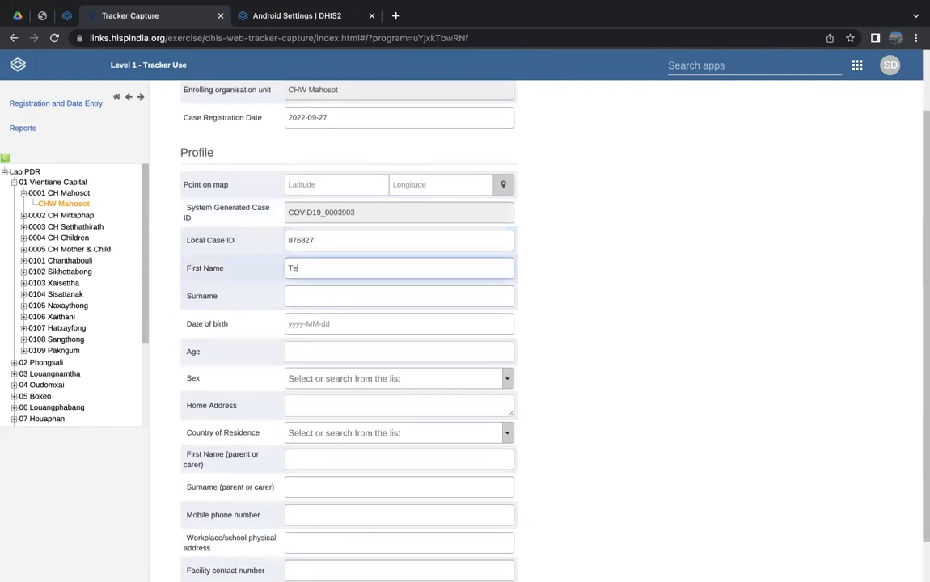
left_click(300, 293)
type("Case")
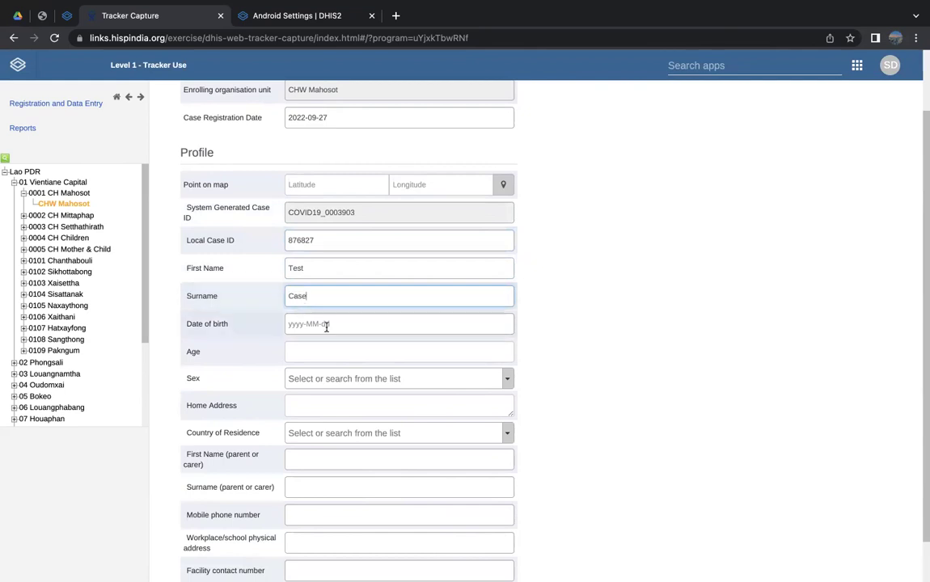
left_click(326, 323)
left_click(380, 364)
scroll(382, 209, "up", 4)
left_click(375, 208)
left_click(352, 399)
scroll(354, 401, "down", 1)
left_click(322, 331)
left_click(318, 382)
- Save the case as a new person and go to the Stage 2 - Lab Request stage
left_click(219, 557)
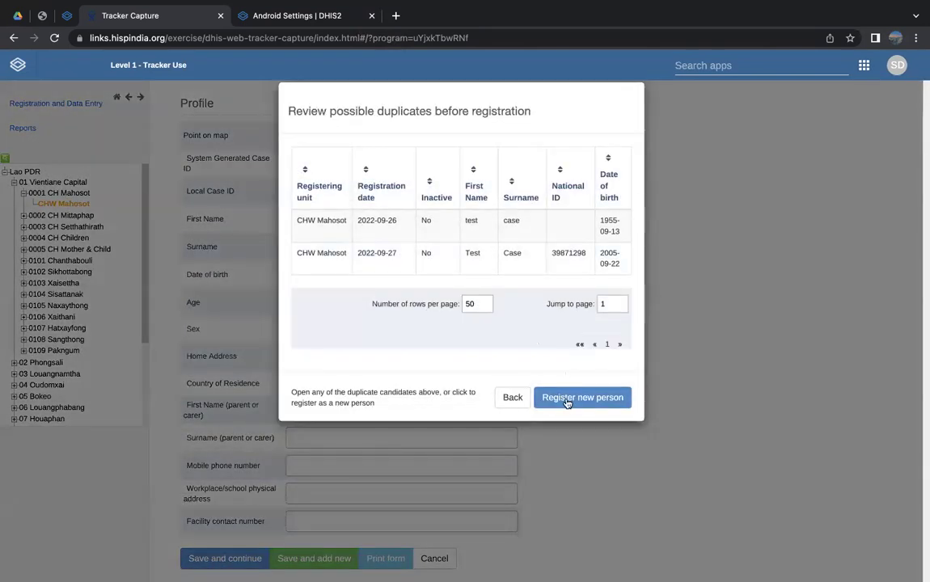
left_click(567, 400)
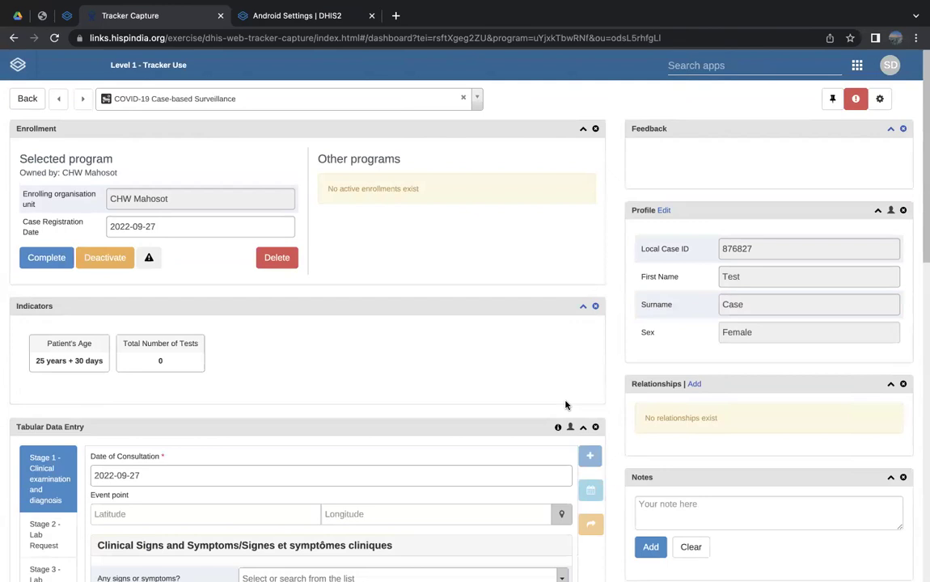
scroll(565, 405, "down", 2)
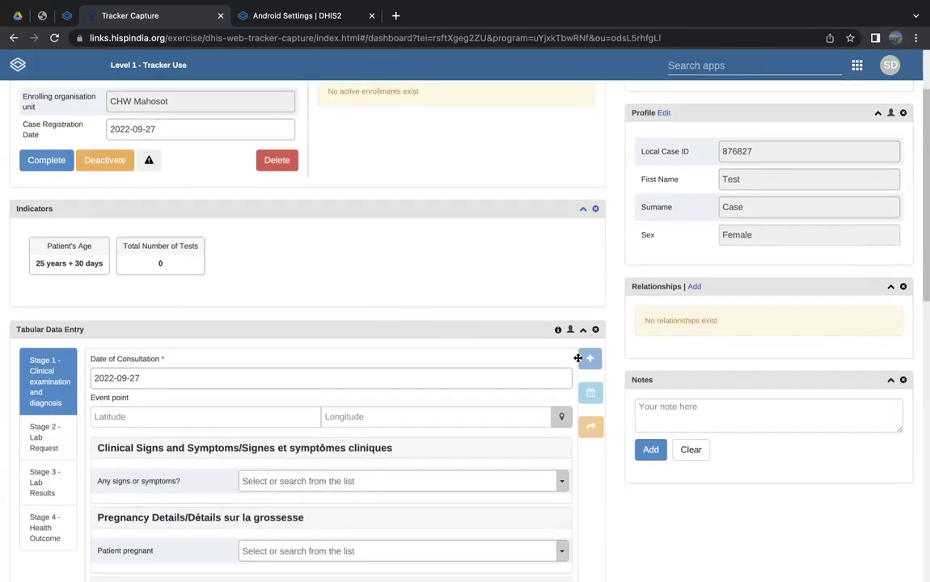
left_click(40, 438)
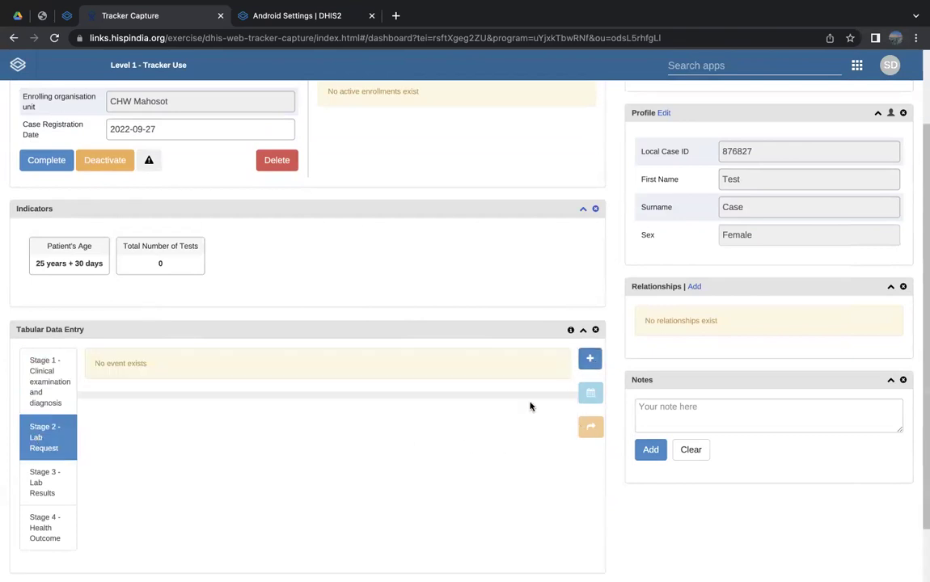
scroll(502, 406, "up", 1)
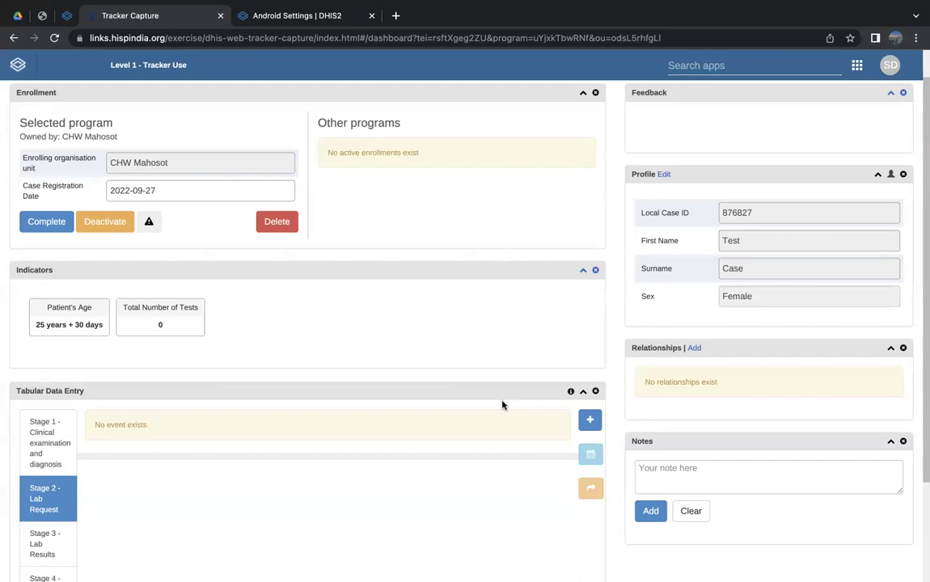
left_click_drag(19, 136, 121, 137)
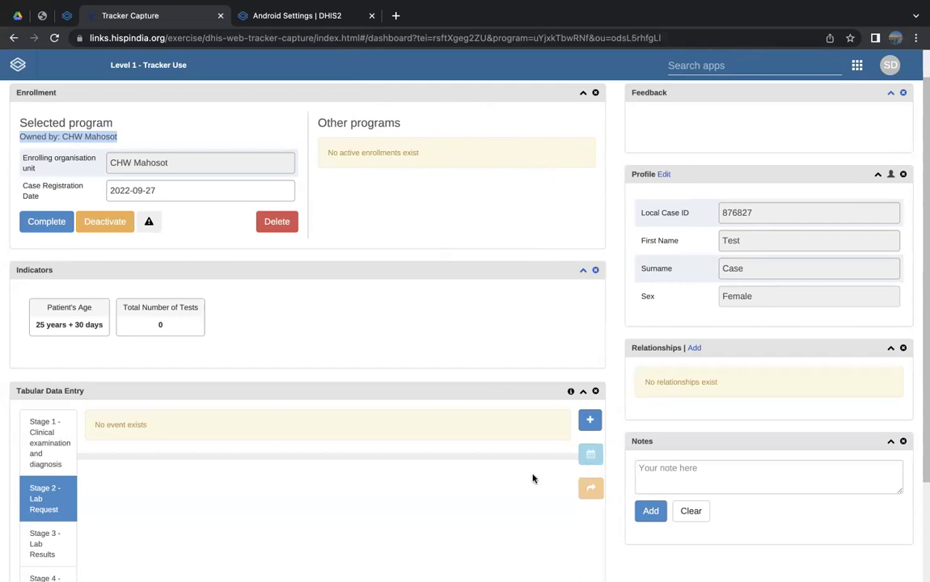
scroll(250, 428, "down", 2)
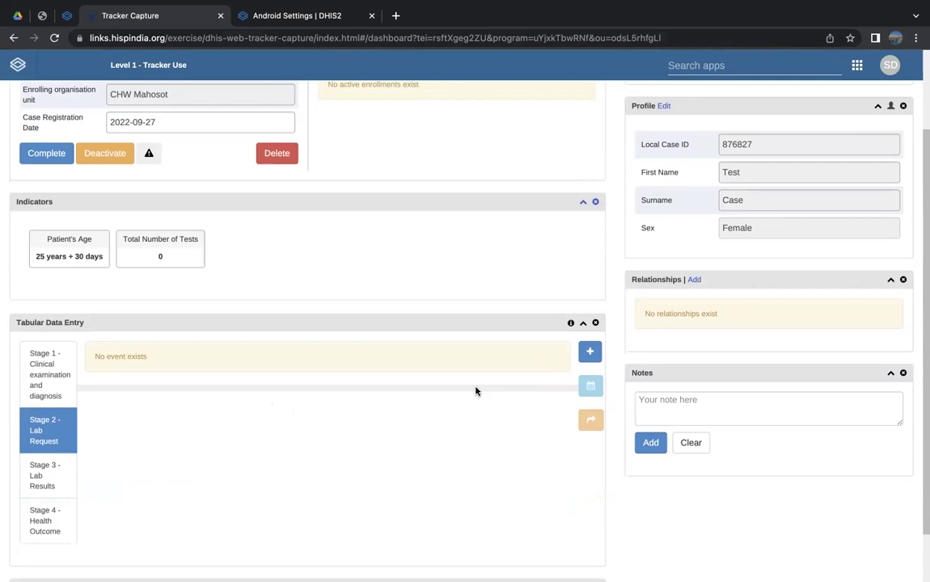
- Add a Lab Request event dated 2022-09-27 with reason Contact of a case and Bronchoalveolar lavage specimen
left_click(589, 351)
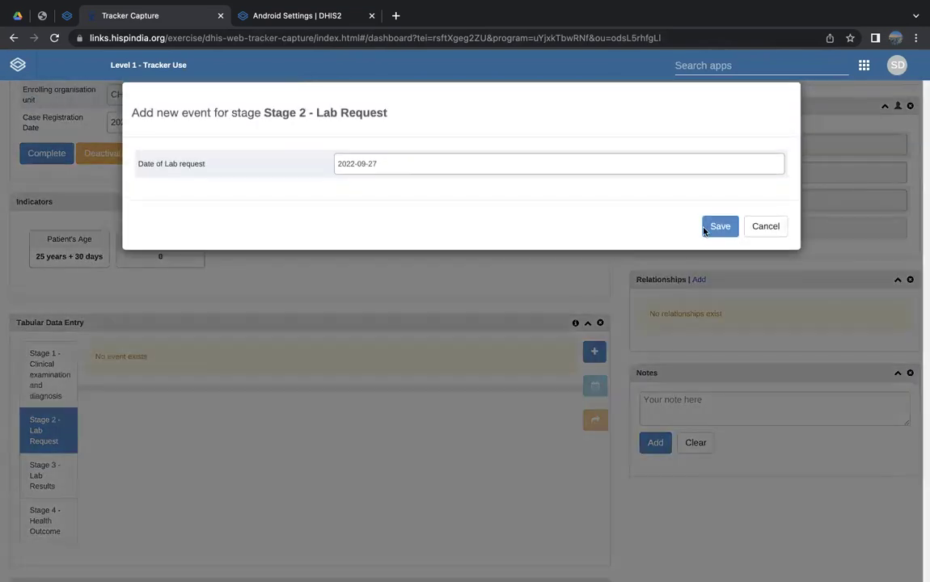
left_click(719, 224)
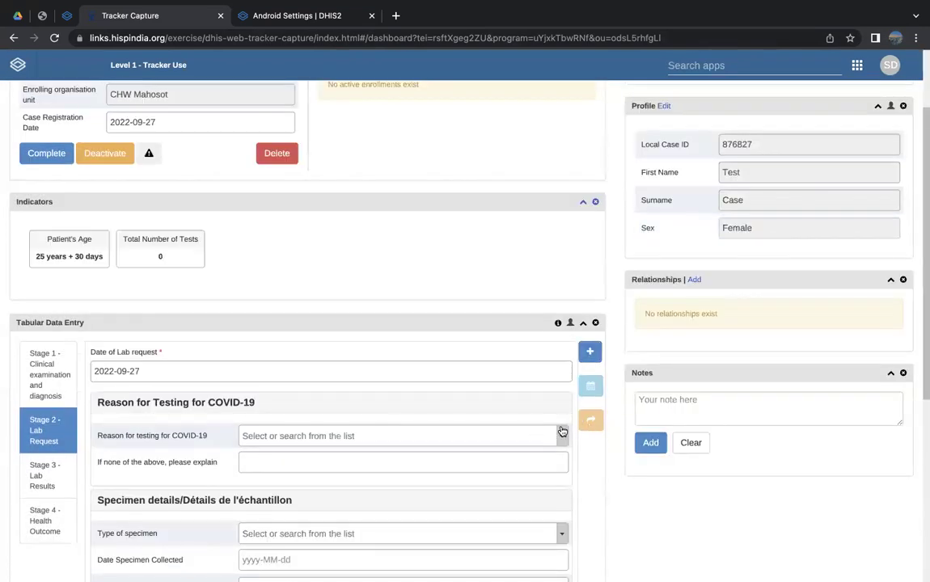
scroll(526, 417, "down", 3)
left_click(356, 331)
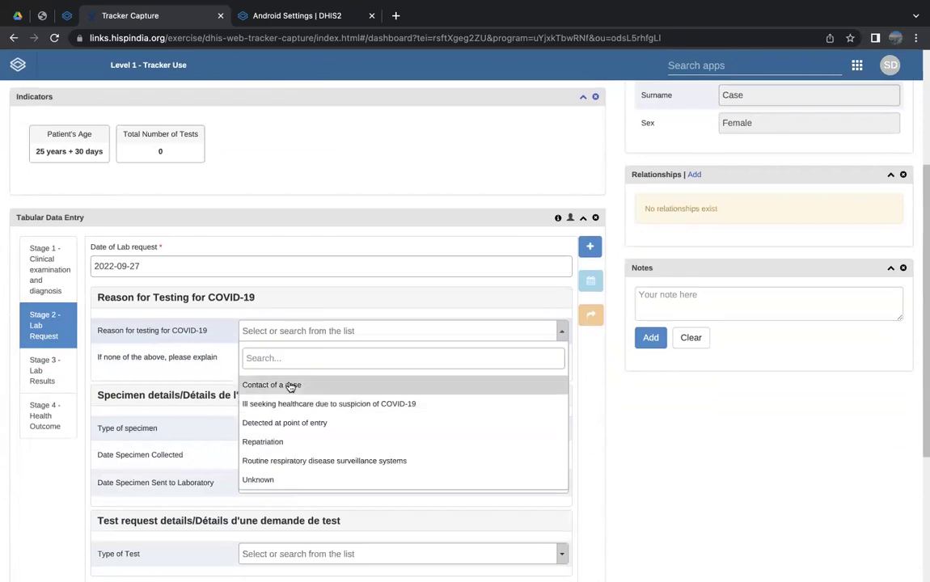
left_click(291, 385)
scroll(267, 385, "down", 5)
left_click(297, 228)
left_click(306, 280)
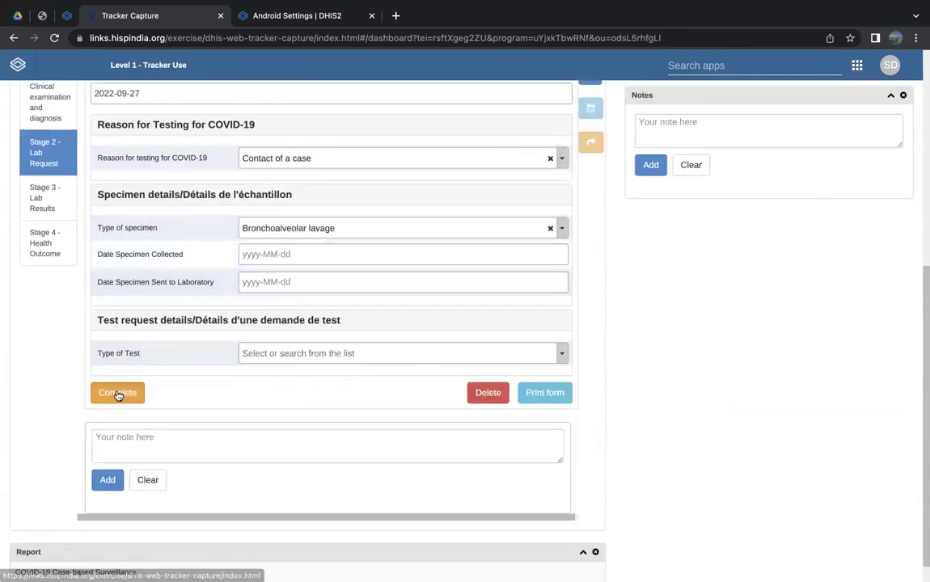
- Mark the Lab Request event complete and confirm
left_click(119, 393)
left_click(477, 213)
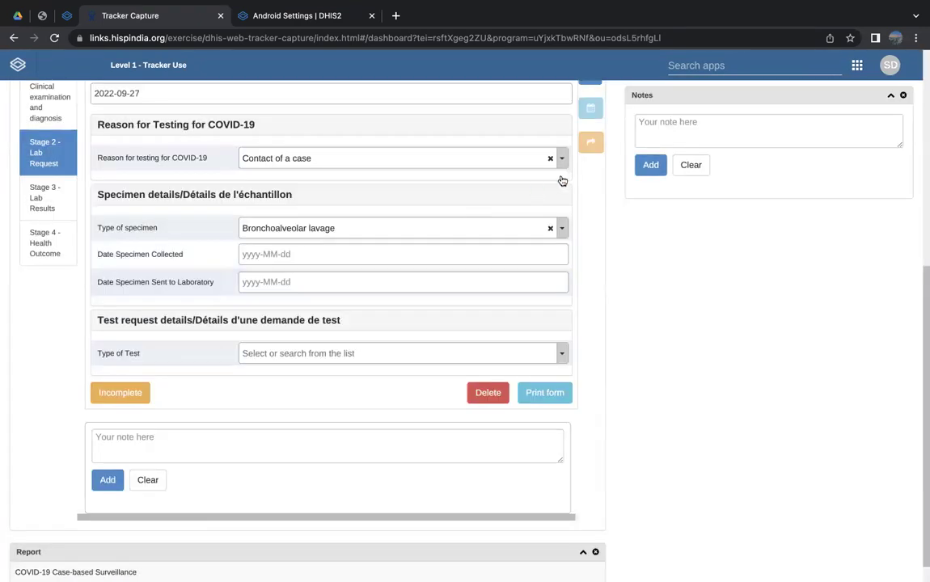
scroll(589, 142, "up", 2)
scroll(589, 175, "up", 8)
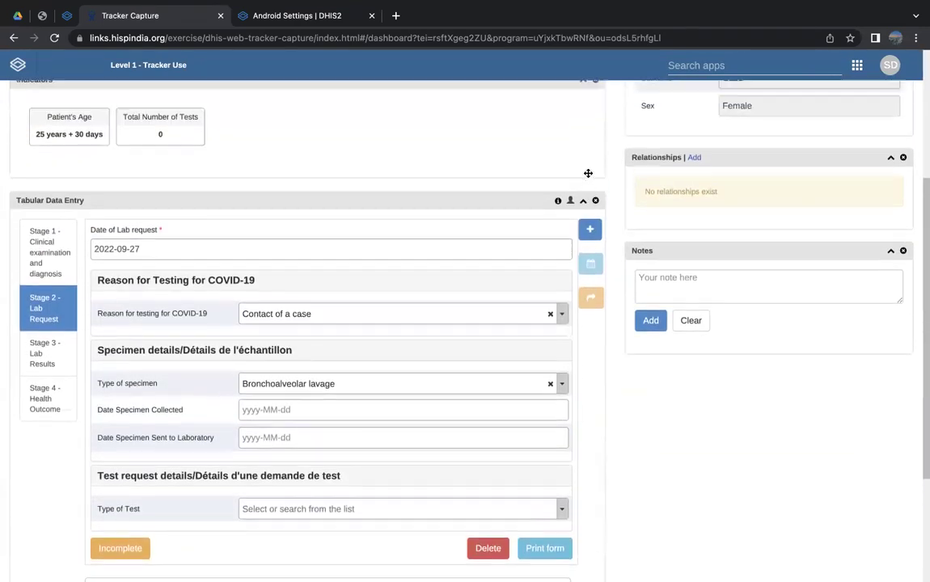
- Show the Timeline Data Entry widget on the case dashboard and start a new event referral
scroll(824, 326, "up", 1)
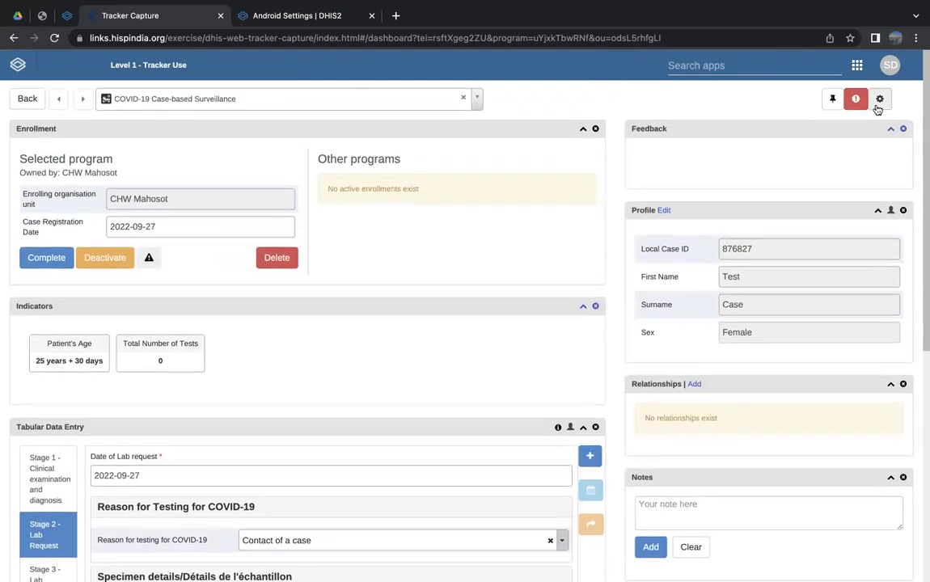
left_click(880, 98)
left_click(704, 165)
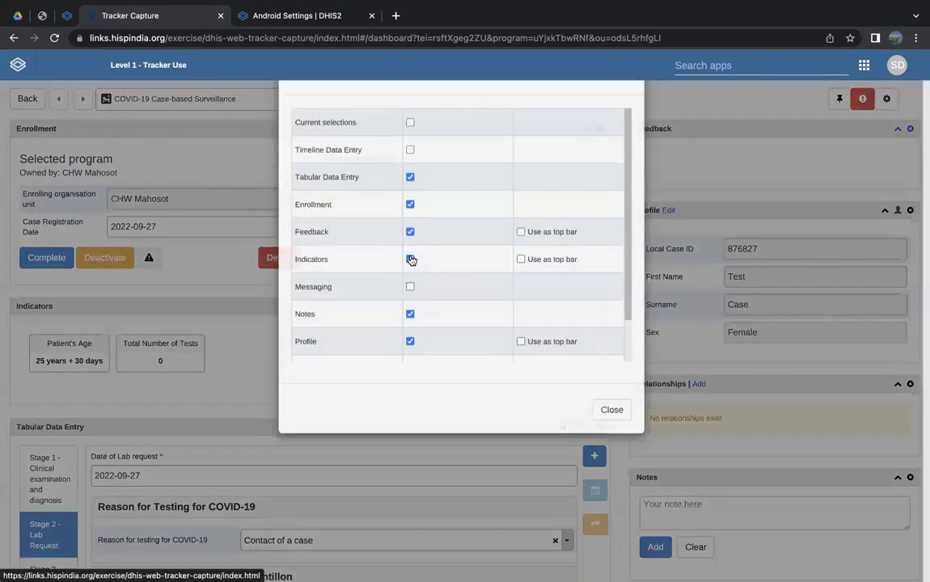
left_click(410, 190)
left_click(597, 446)
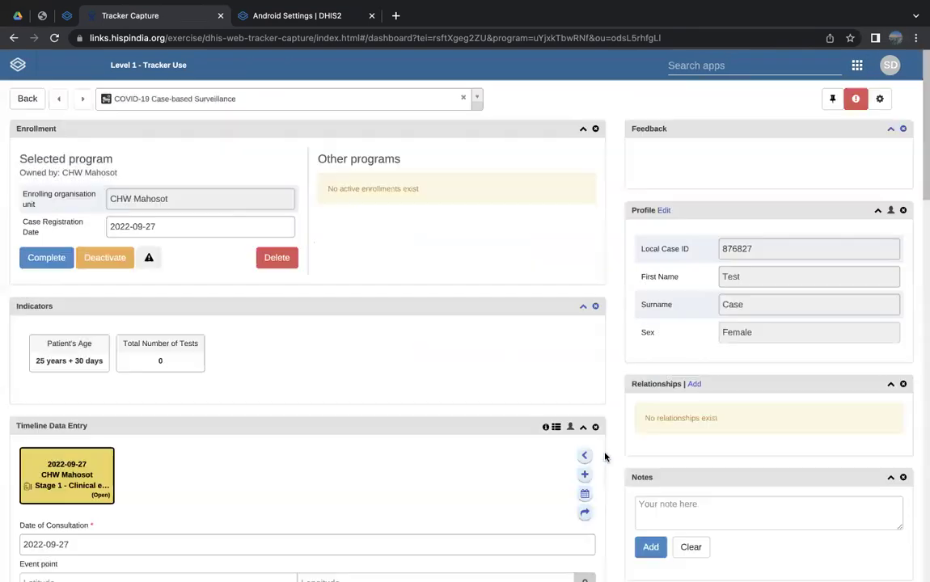
scroll(543, 406, "down", 2)
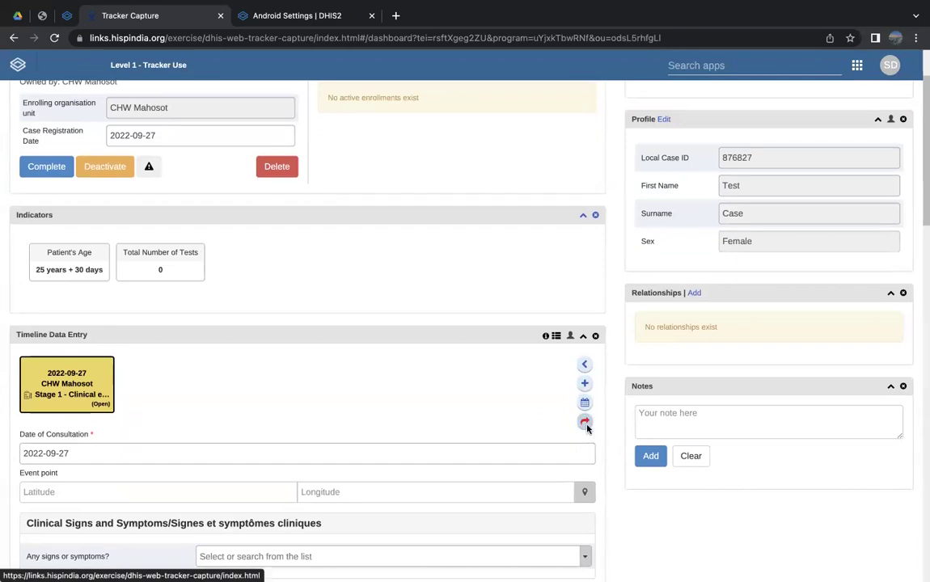
left_click(585, 423)
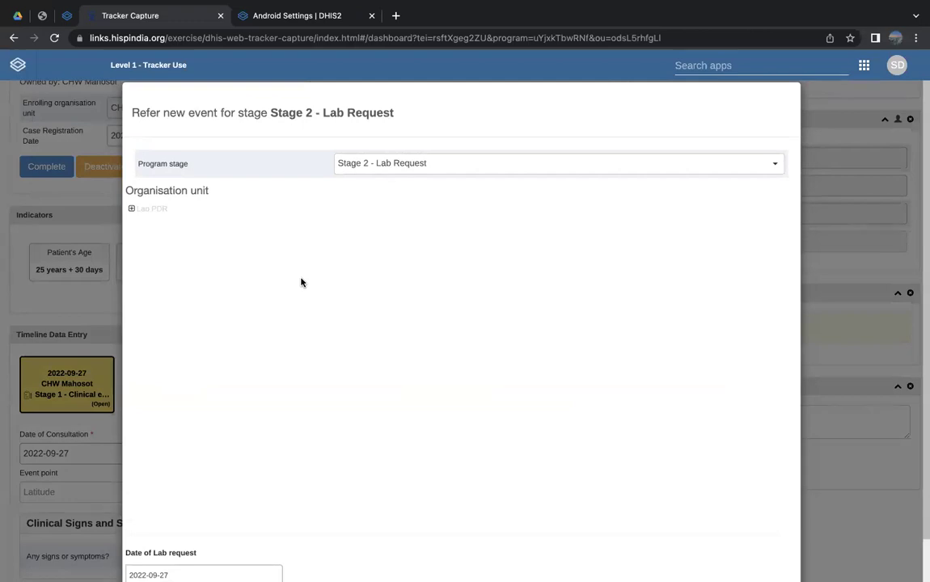
- Refer a Stage 2 - Lab Request event to CHW Mittaphap under 0002 CH Mittaphap
left_click(393, 164)
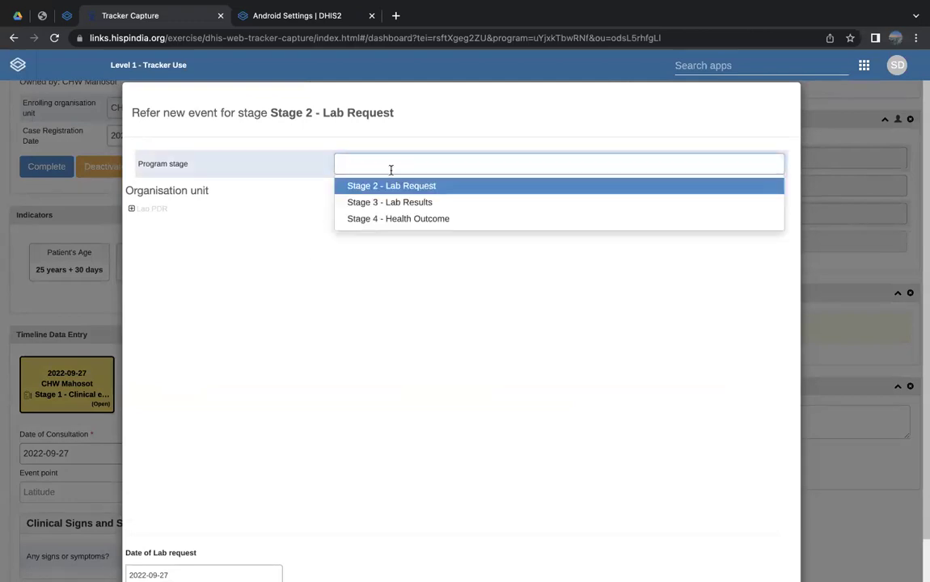
left_click(380, 185)
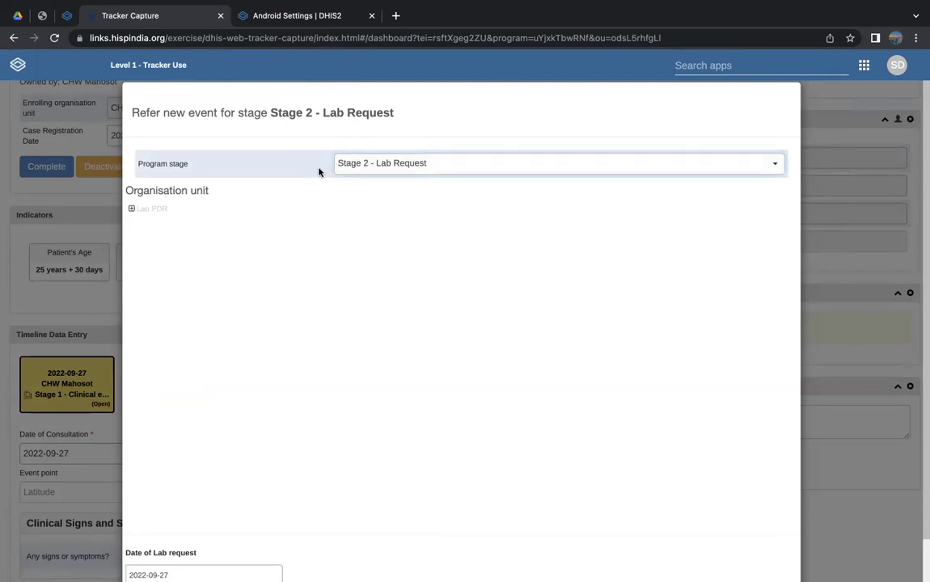
scroll(350, 235, "down", 2)
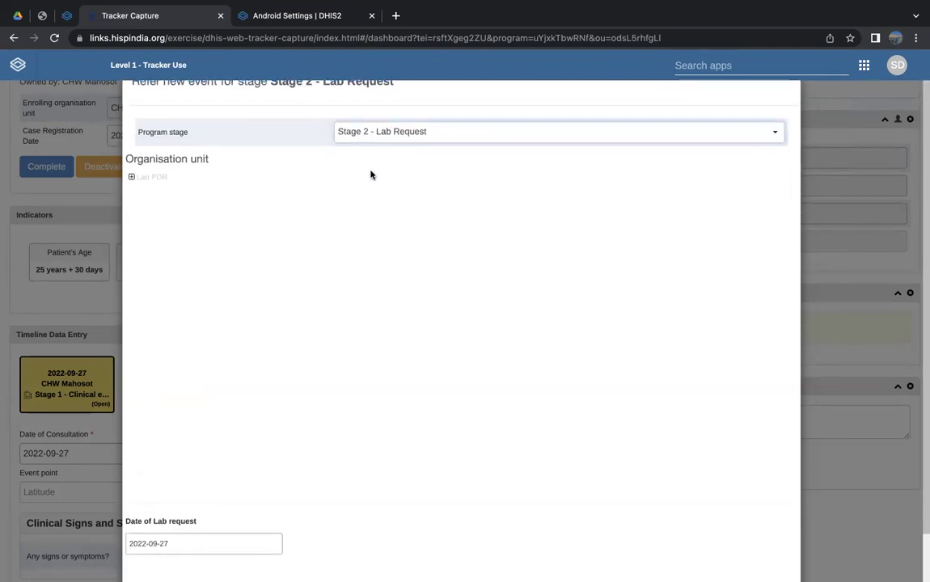
left_click(131, 176)
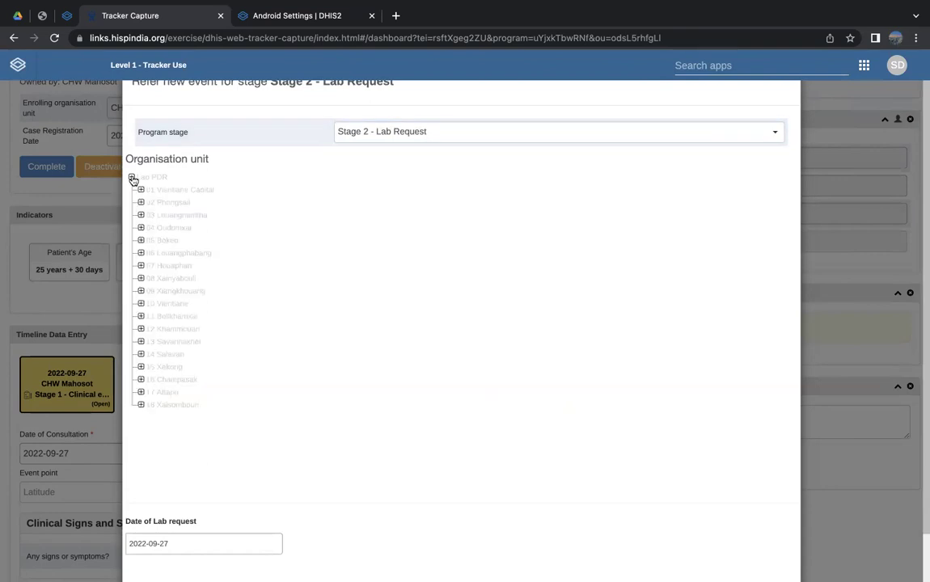
left_click(141, 190)
left_click(151, 202)
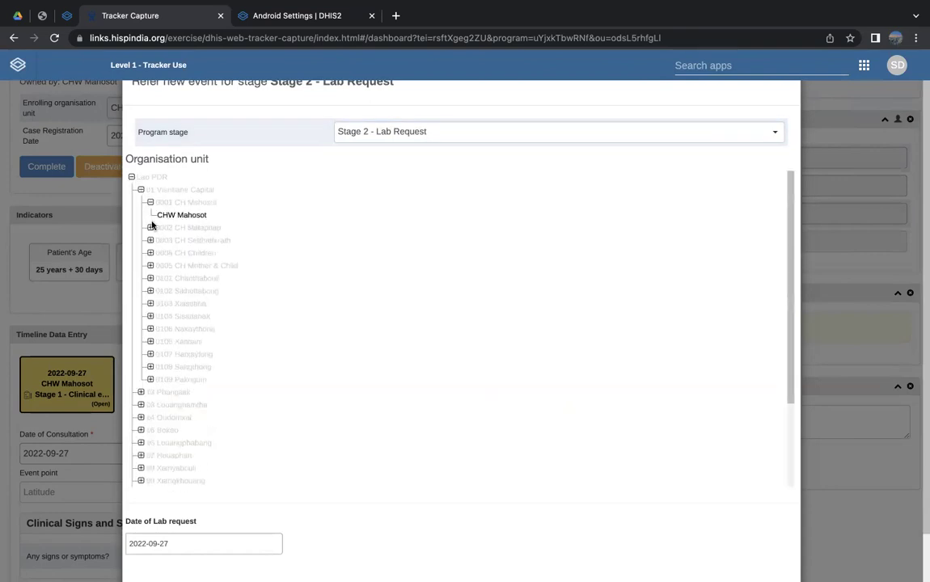
left_click(150, 227)
left_click(172, 240)
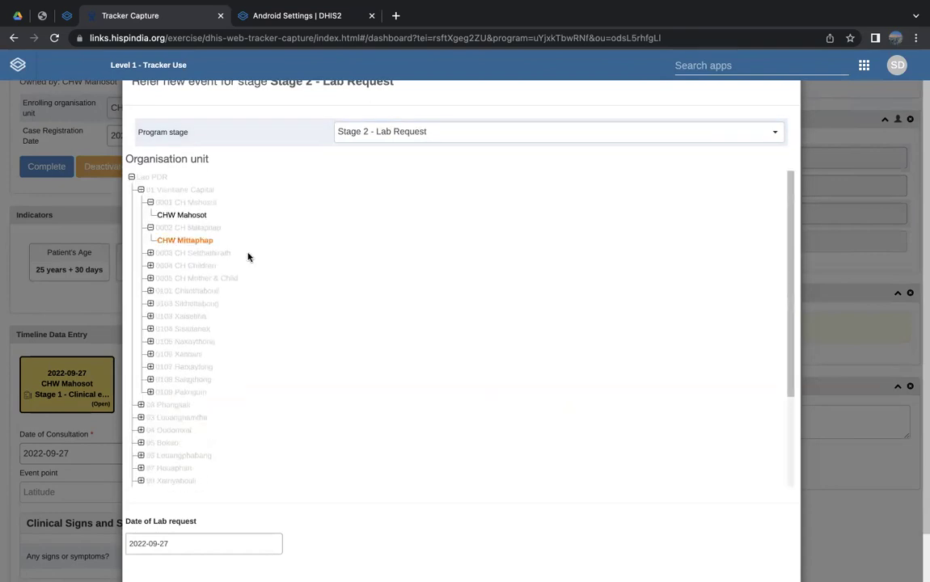
- Set the Lab request date to 2022-09-28 and move the case's ownership permanently
scroll(197, 442, "down", 1)
left_click(172, 542)
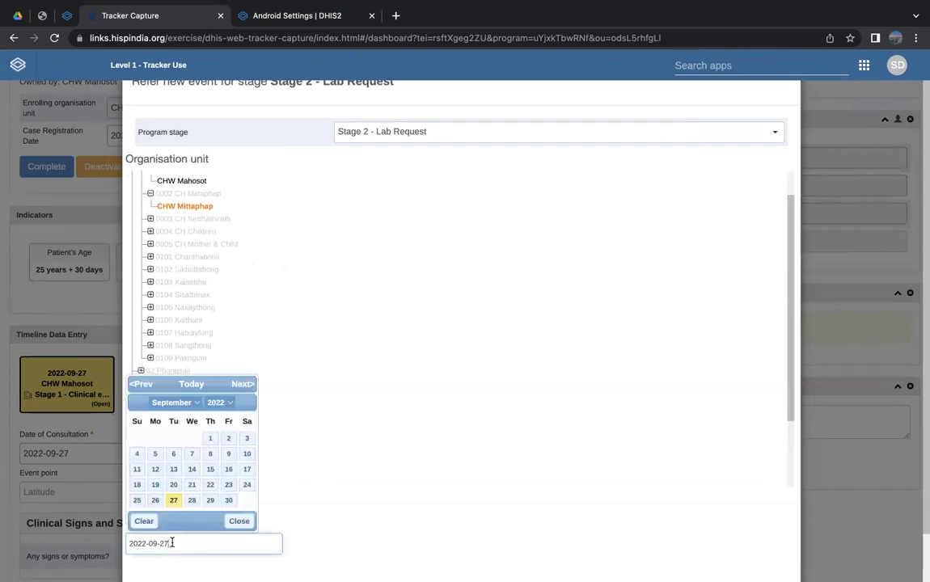
left_click(193, 501)
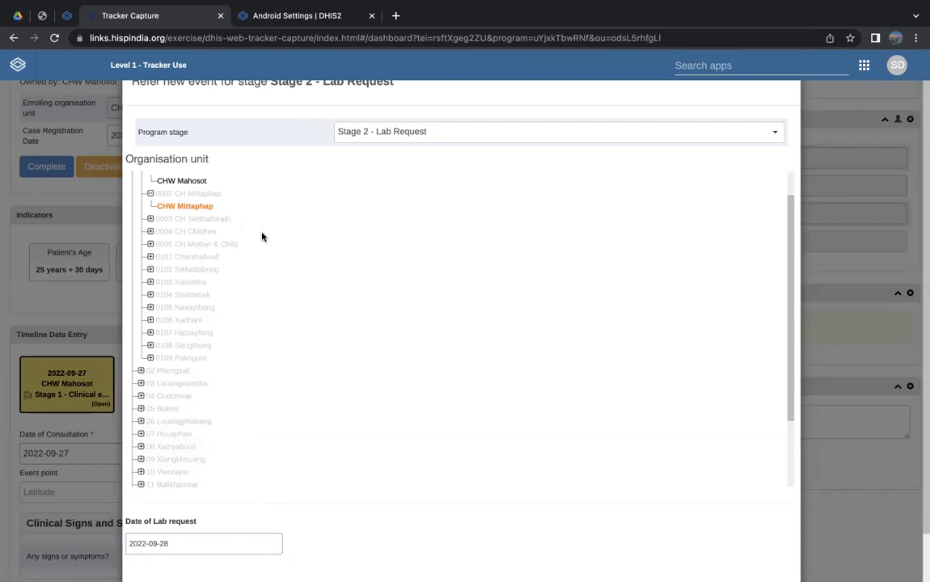
scroll(485, 339, "down", 6)
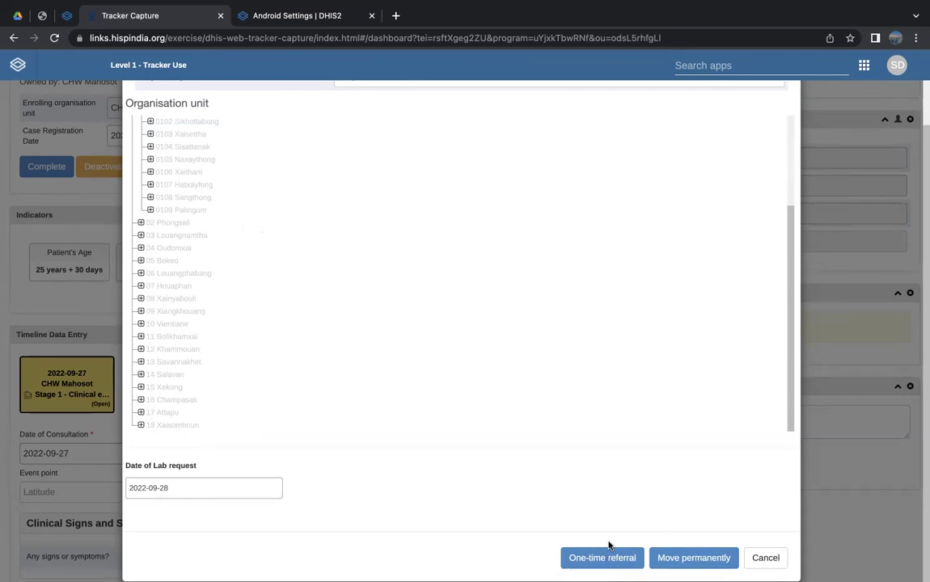
left_click(684, 561)
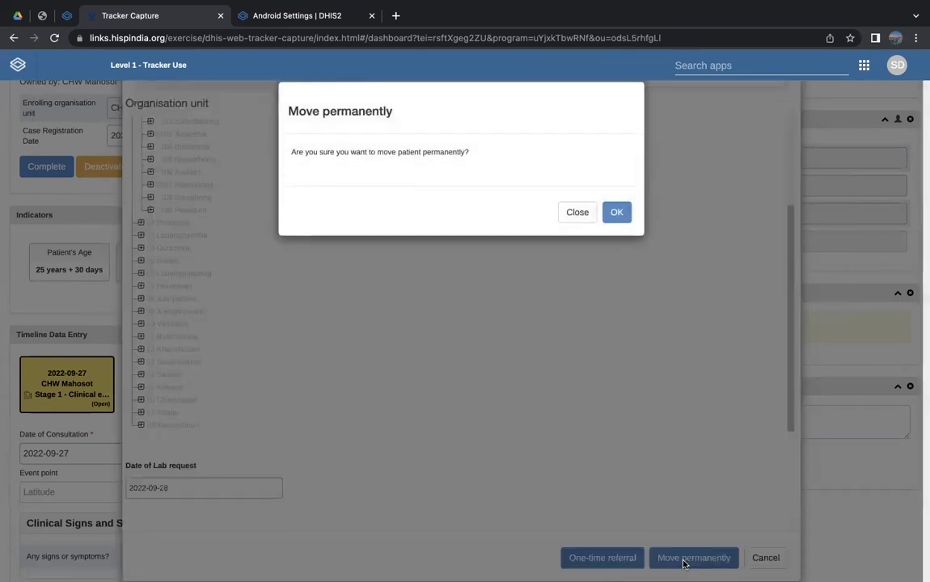
left_click(618, 213)
mouse_move(163, 353)
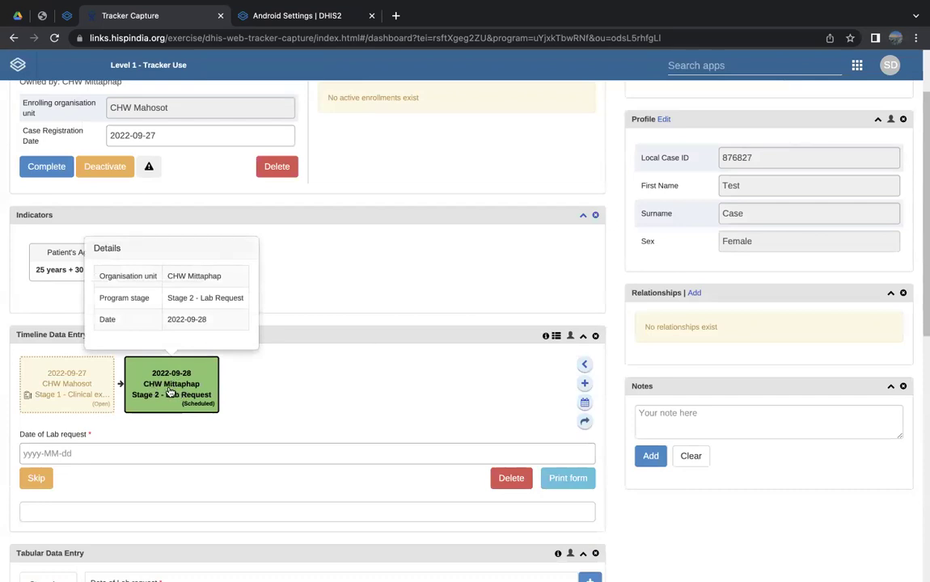
scroll(246, 394, "up", 2)
left_click_drag(25, 138, 126, 141)
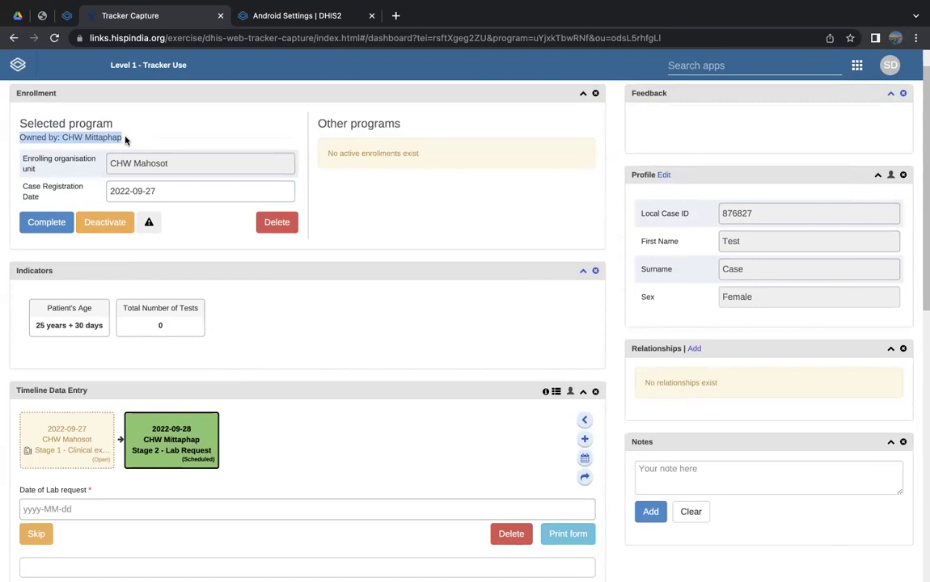
scroll(193, 268, "down", 2)
mouse_move(167, 391)
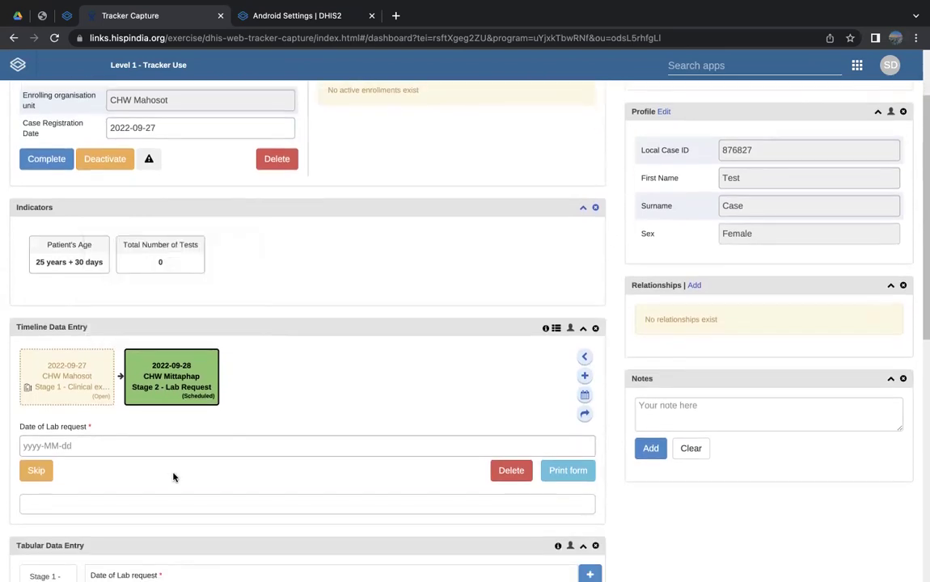
scroll(173, 477, "down", 2)
mouse_move(84, 321)
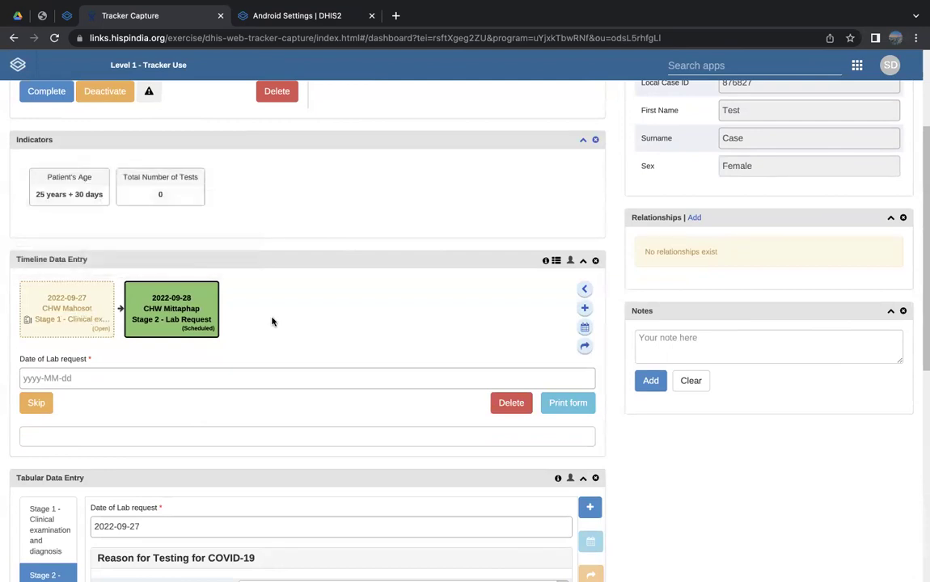
mouse_move(228, 315)
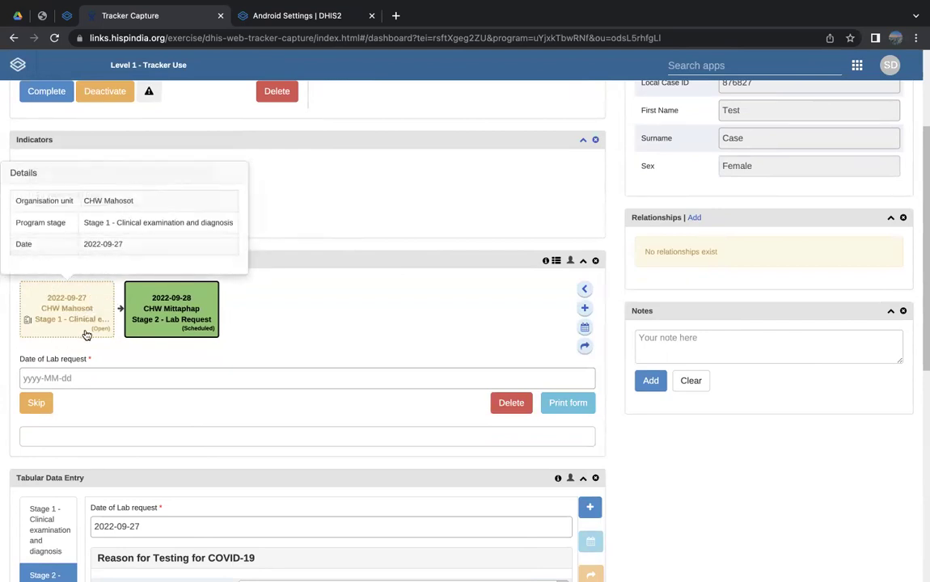
mouse_move(186, 312)
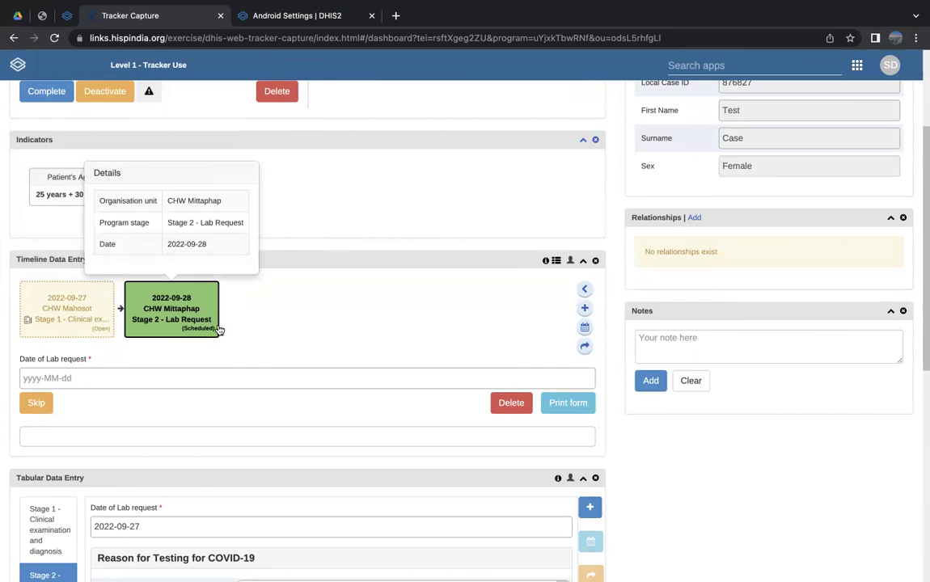
scroll(319, 327, "up", 2)
scroll(318, 327, "up", 1)
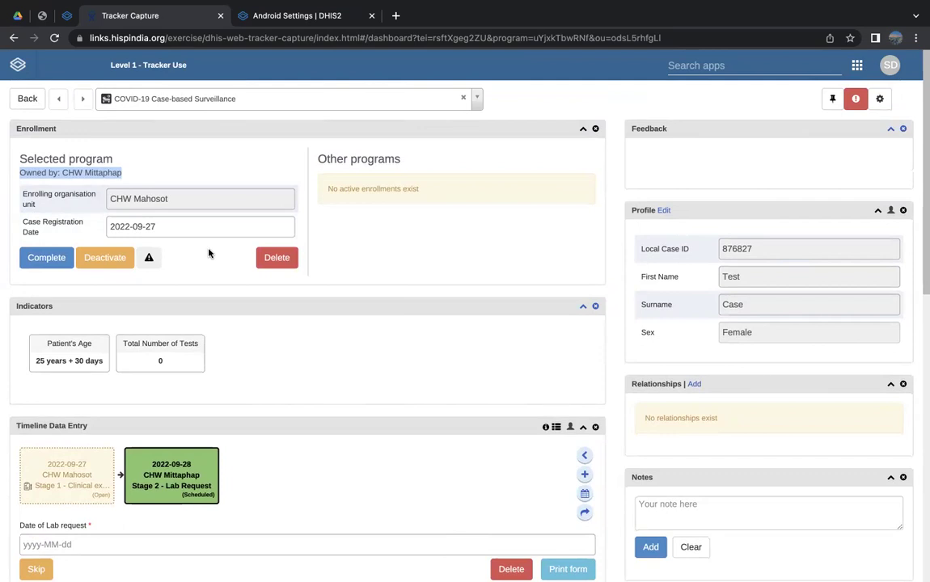
left_click(39, 98)
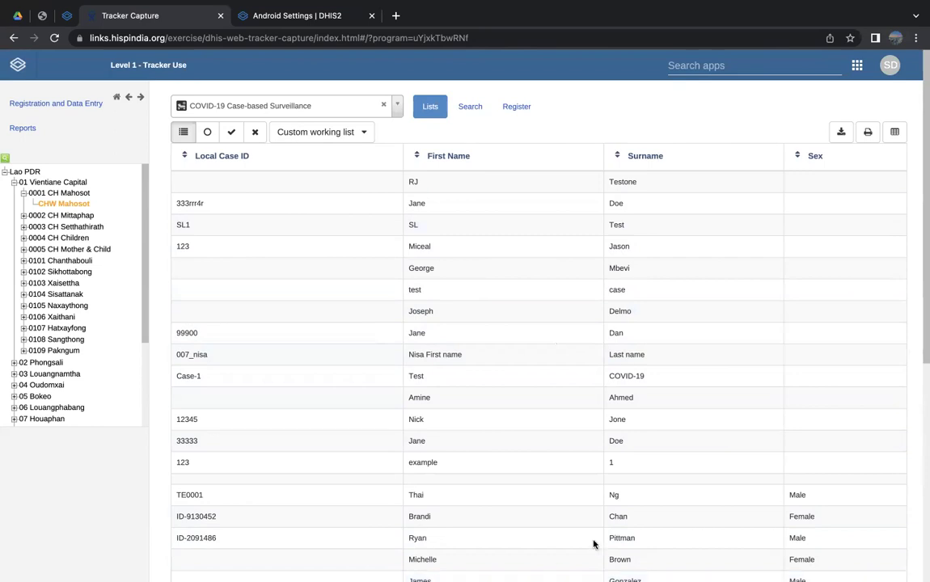
- Return from the case dashboard to the CHW Mahosot COVID-19 Case-based Surveillance case list
mouse_move(506, 16)
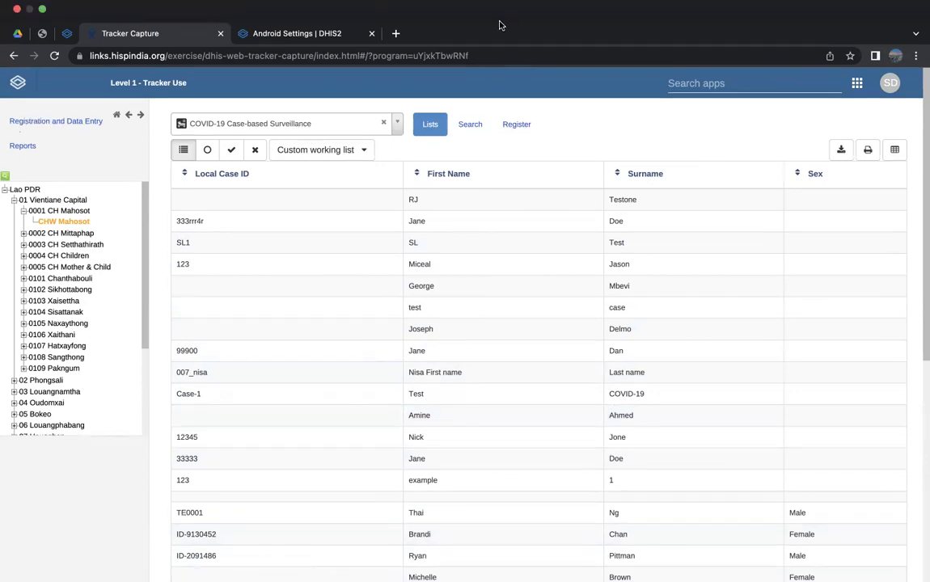
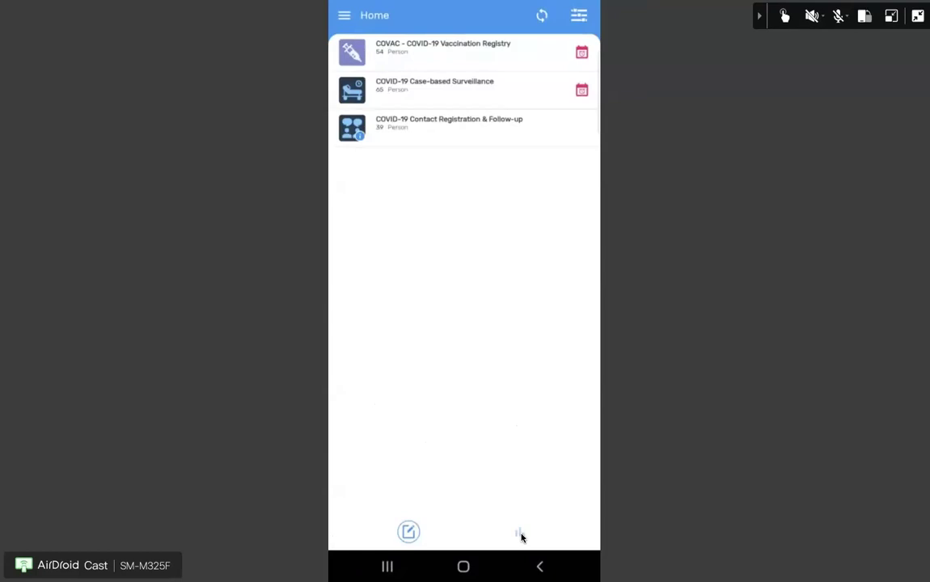
- Switch the Capture app's Home screen from the program list to the analytics charts
left_click(520, 534)
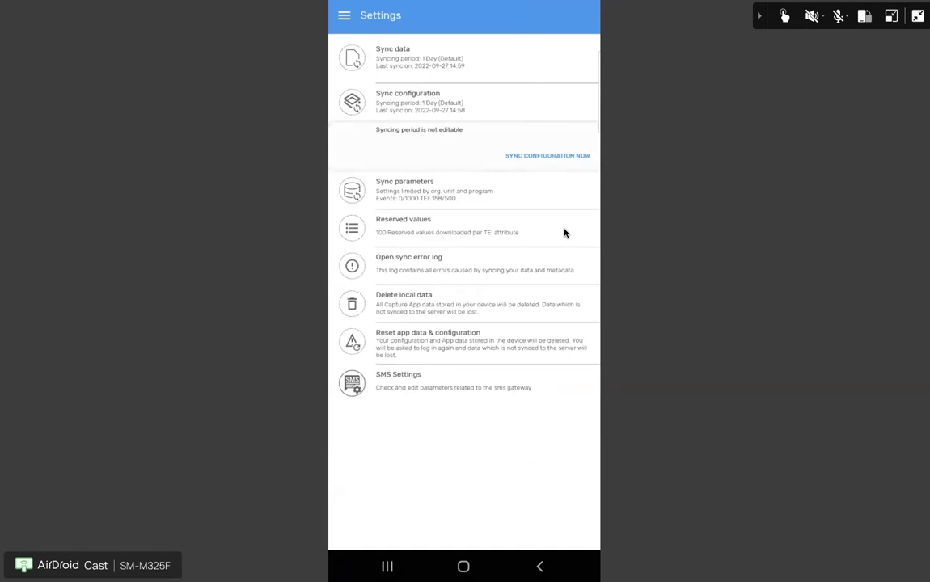
- Return to Home, switch to the analytics charts and scroll down to the vaccine pie chart
left_click(489, 153)
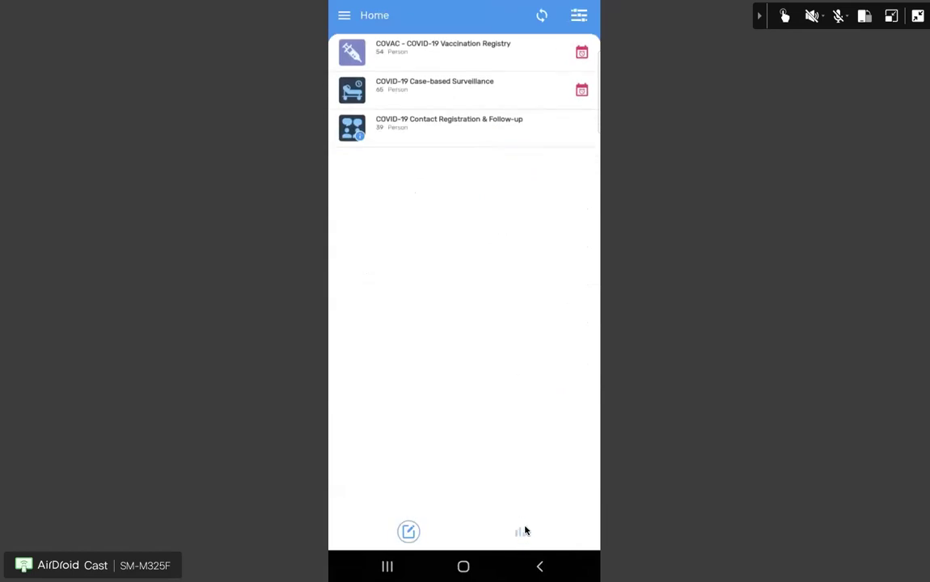
left_click(523, 532)
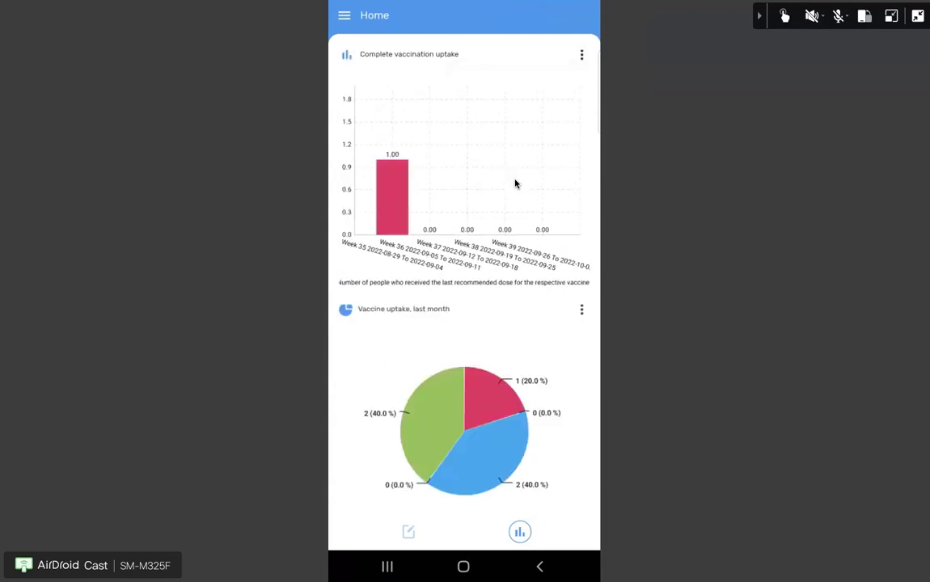
scroll(515, 183, "down", 1)
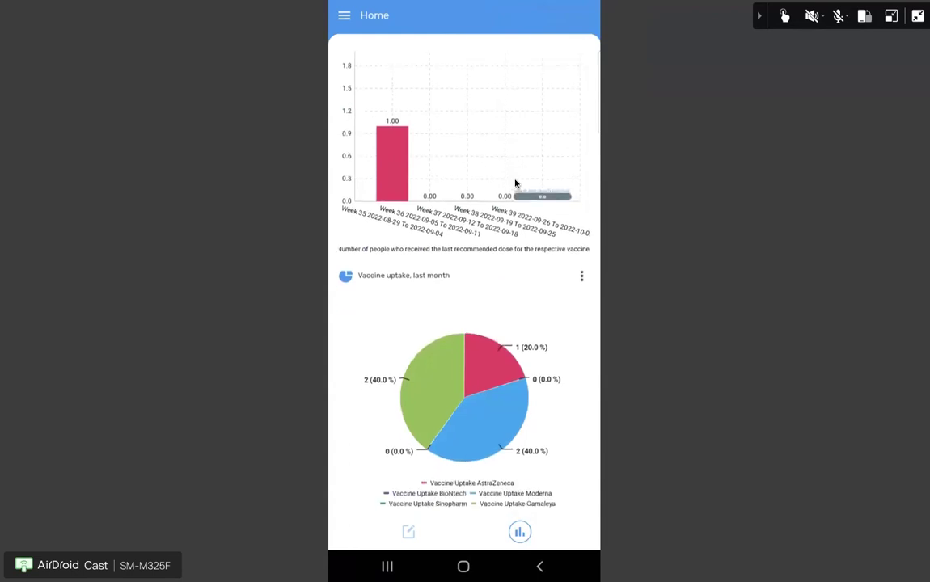
scroll(515, 184, "down", 1)
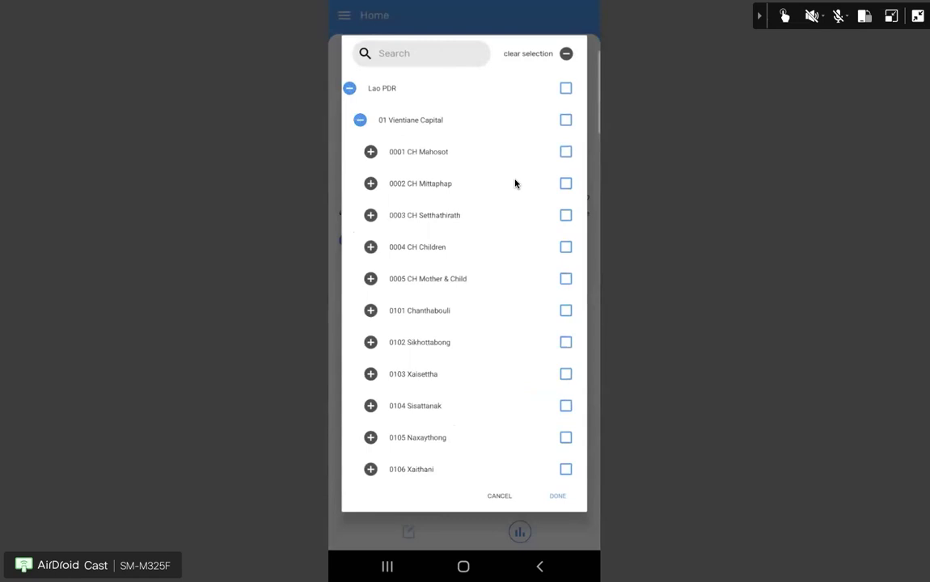
- Limit the vaccine chart to the 0001 CH Mahosot organisation unit
left_click(516, 183)
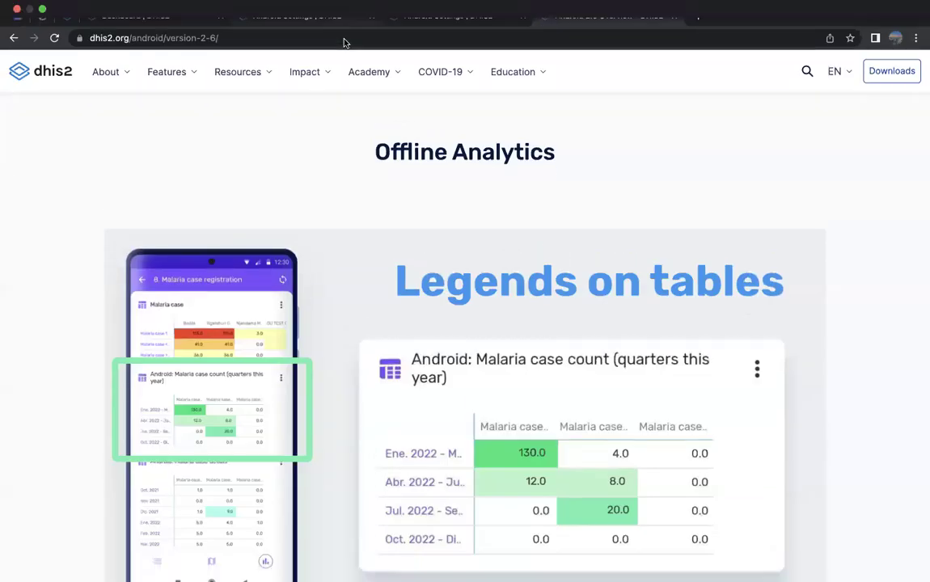
- Move between the Program and Home analytics tabs, then close the extra tabs
left_click(398, 33)
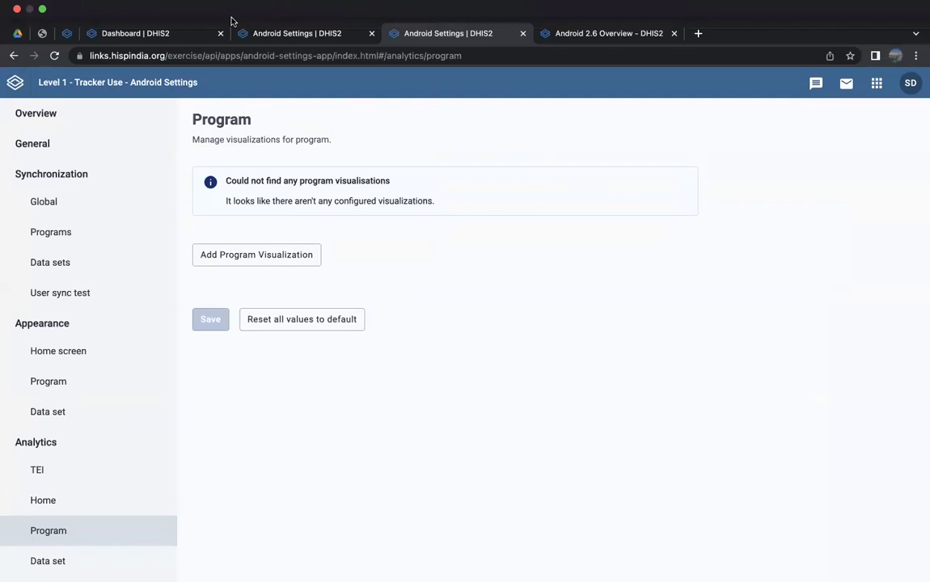
left_click(252, 33)
left_click(407, 35)
left_click(523, 34)
left_click(523, 34)
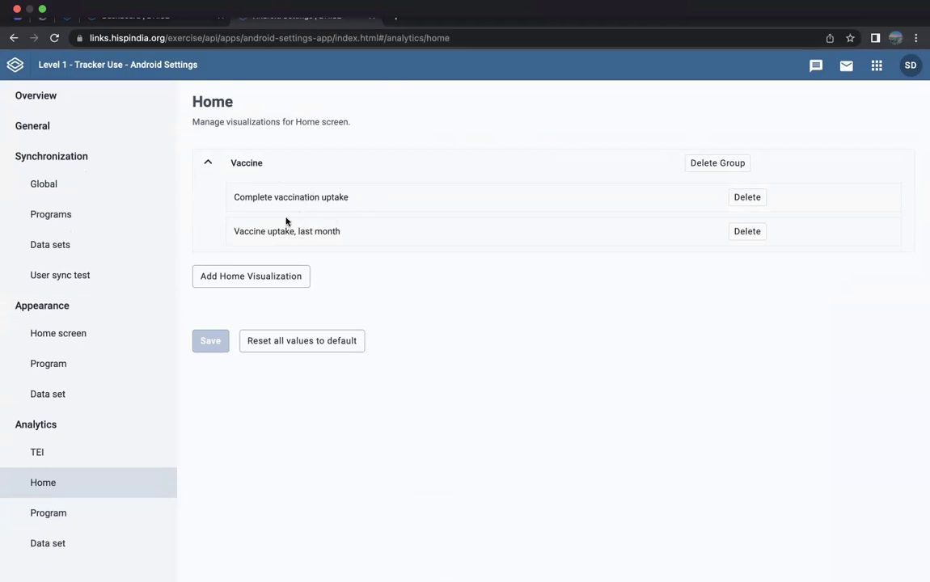
- Start a new Home visualization from COVAC - Number of doses administered, reusing its name as the title
left_click(266, 276)
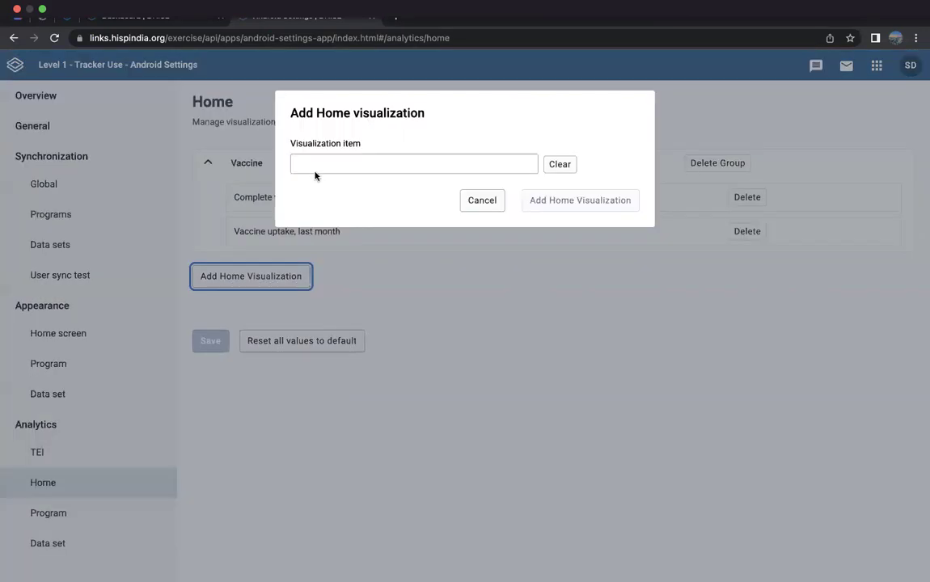
left_click(314, 171)
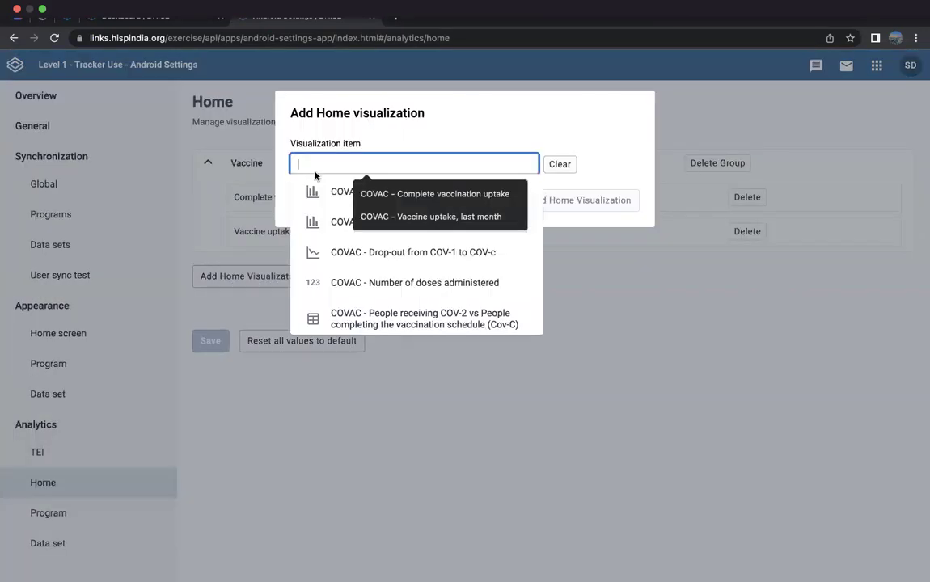
left_click(334, 287)
left_click_drag(334, 164, 470, 170)
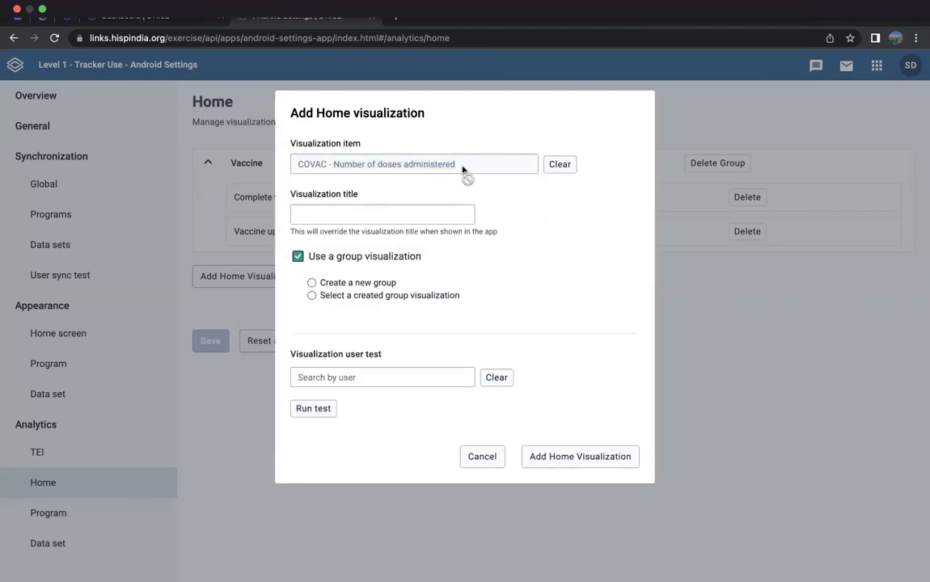
left_click(559, 164)
left_click(448, 167)
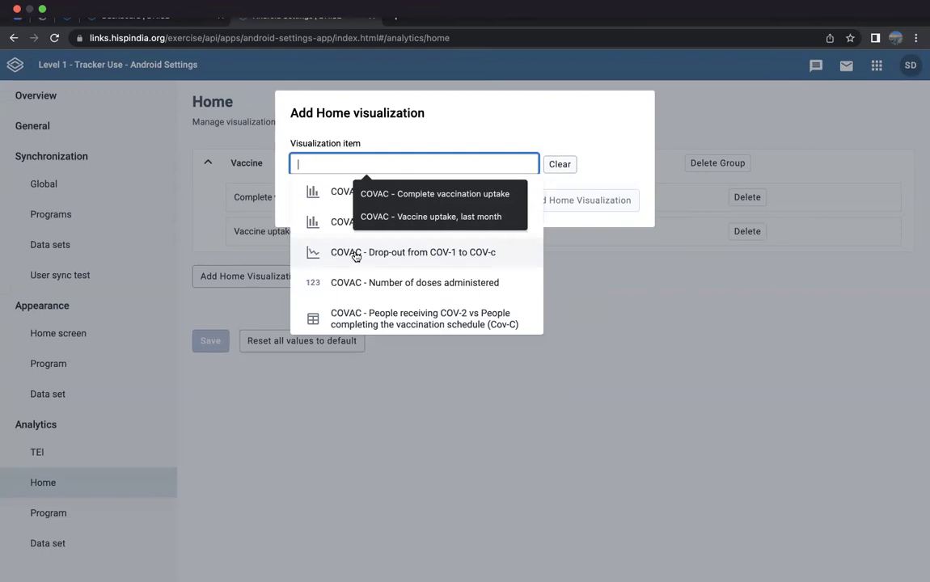
left_click(354, 282)
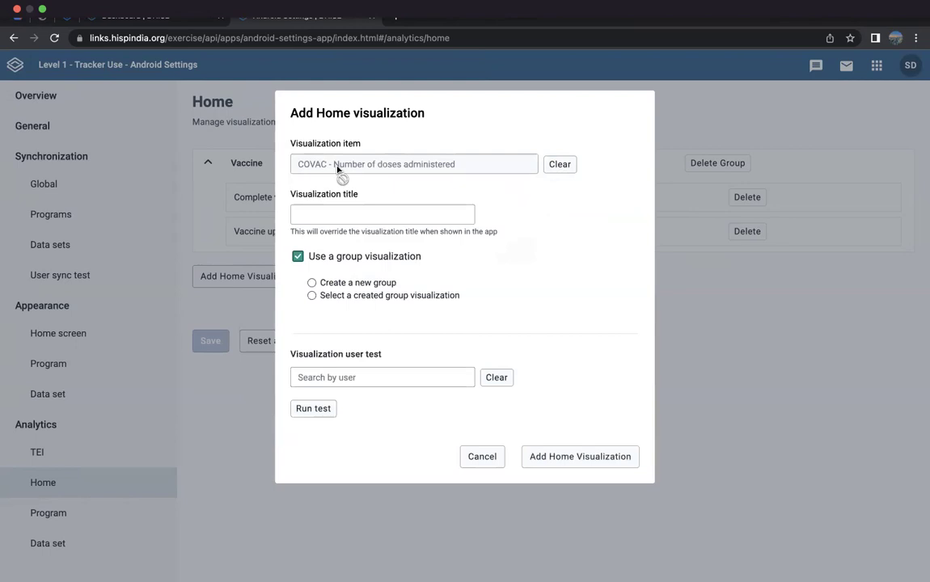
left_click_drag(337, 169, 459, 174)
key("ctrl+c")
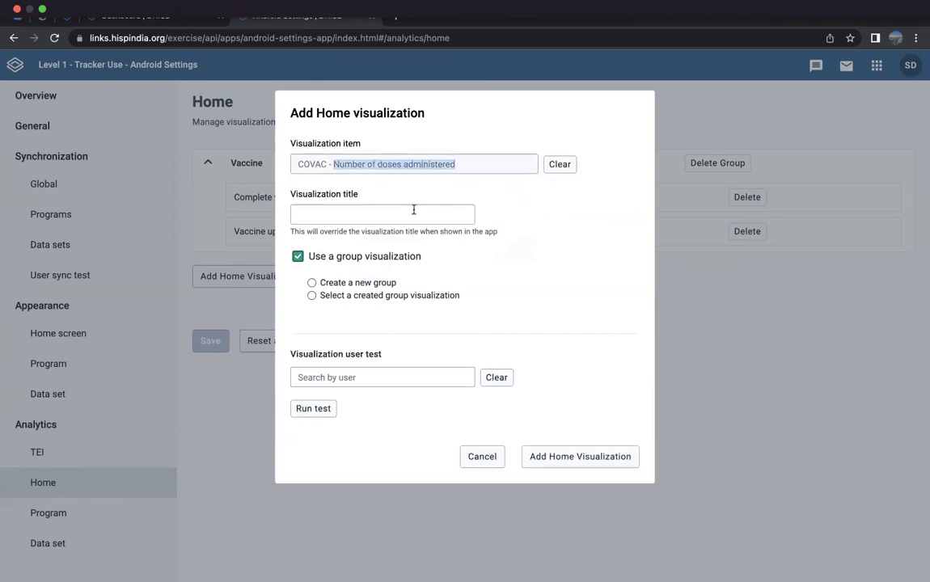
left_click(410, 209)
key("ctrl+v")
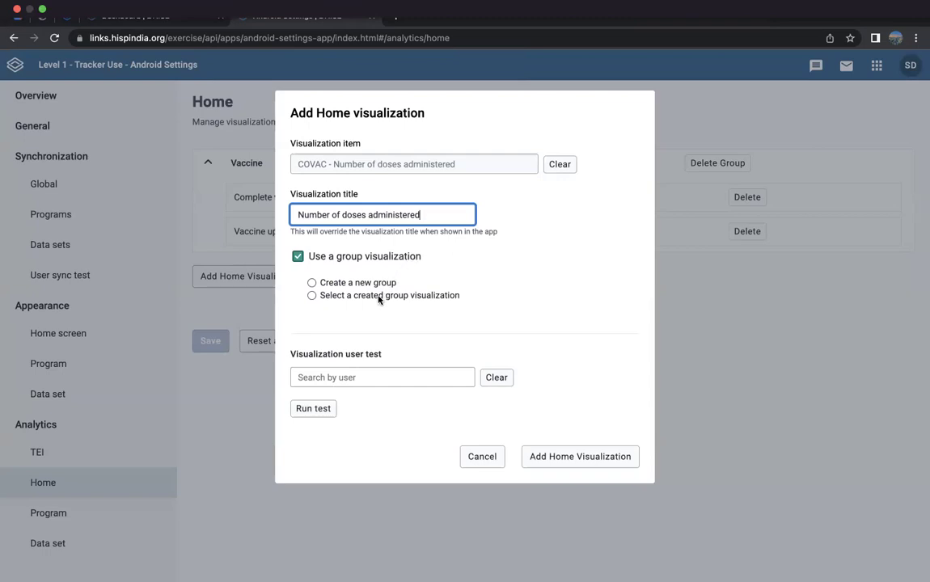
- Assign the visualization to the existing Vaccine group and add it to the home list
left_click(313, 296)
left_click(354, 327)
left_click(366, 352)
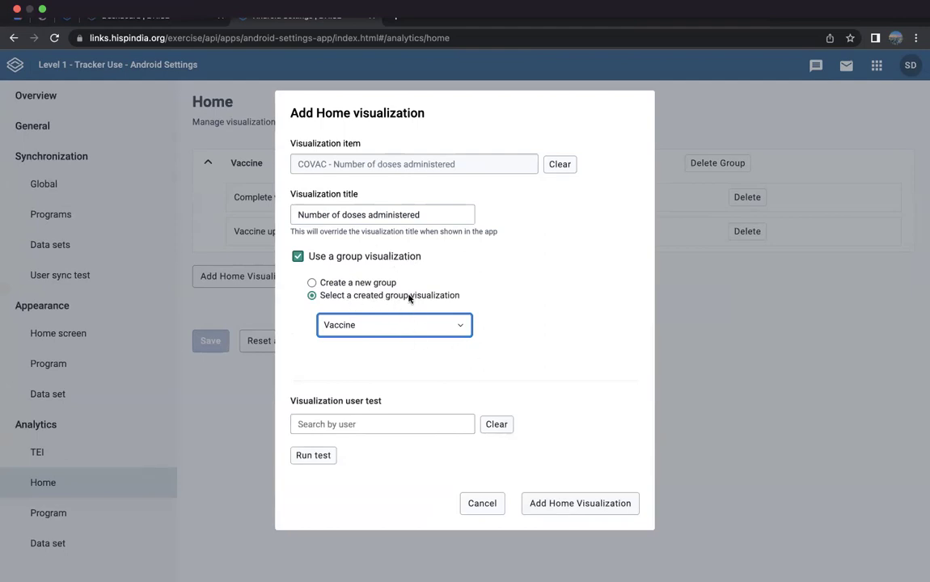
left_click(588, 508)
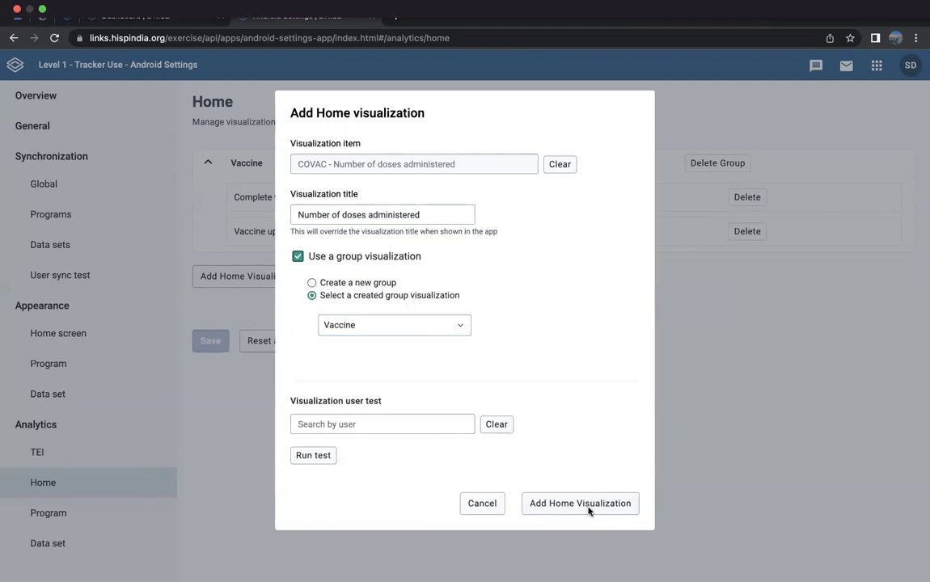
- Save the home visualization settings to the DataStore and go to the TEI Analytics page
left_click(203, 378)
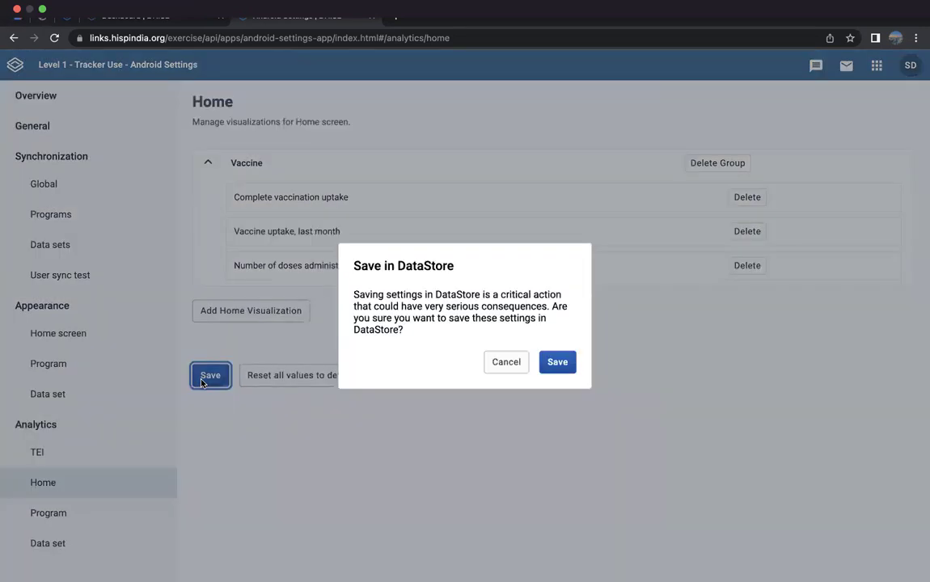
left_click(557, 361)
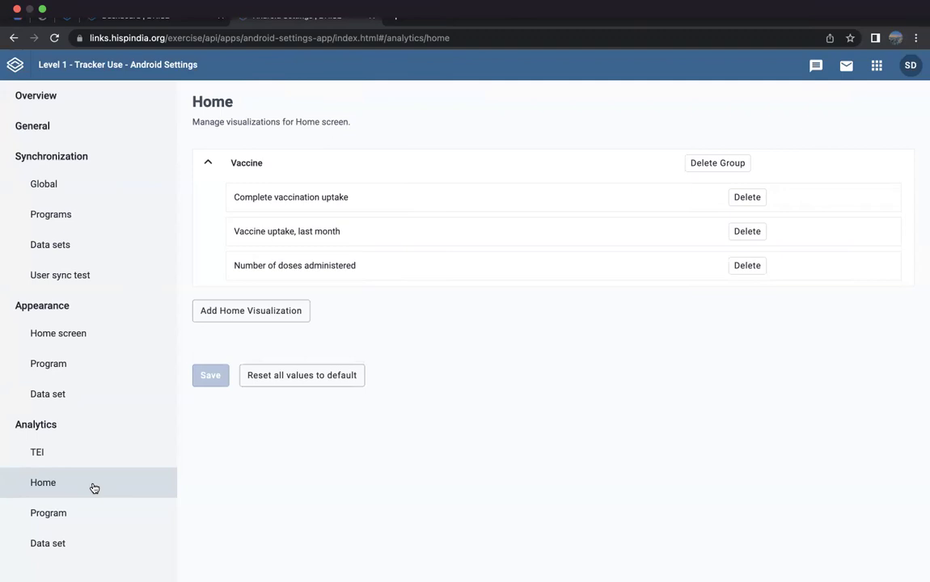
left_click(97, 454)
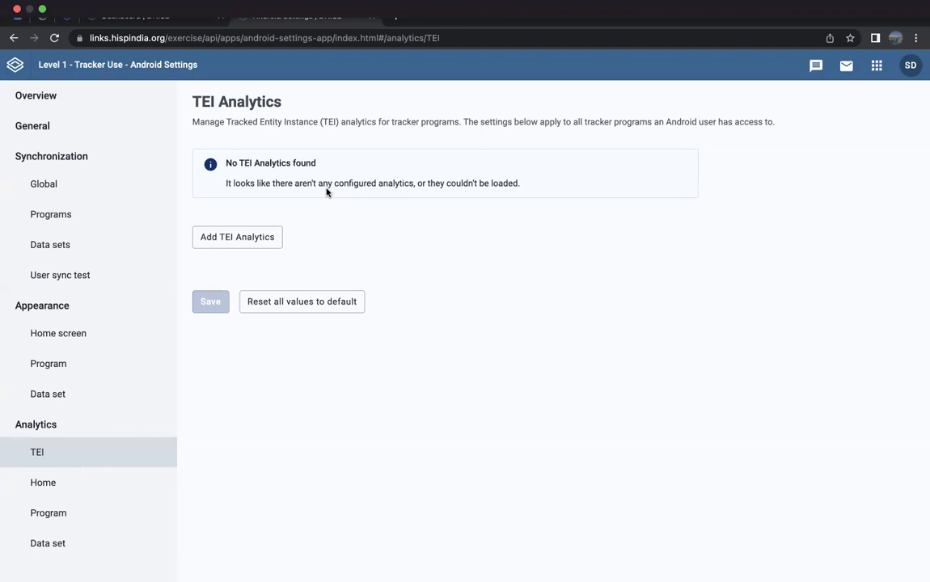
- Start a new TEI analytics item for COVID-19 Contact Registration & Follow-up, stage Symptoms
left_click(259, 238)
left_click(280, 185)
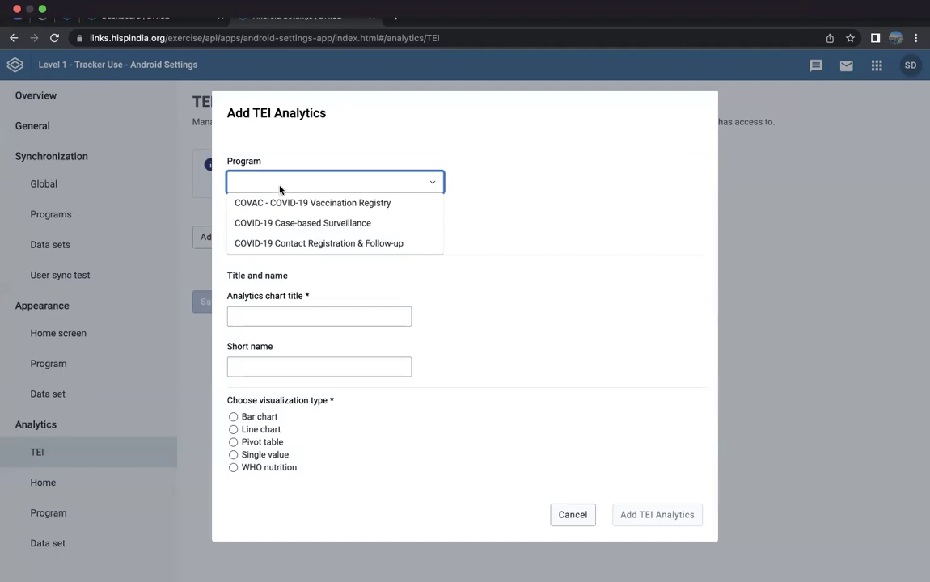
left_click(286, 223)
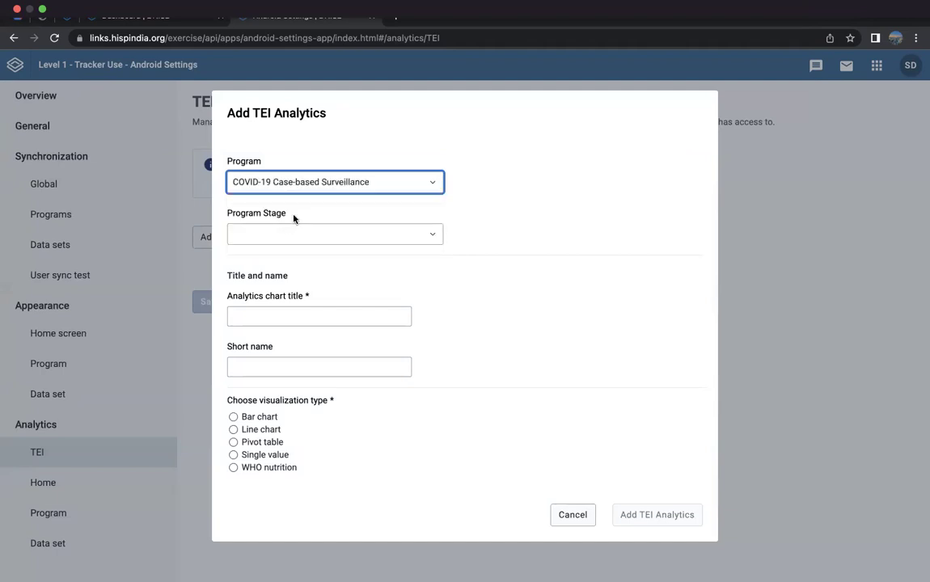
left_click(288, 234)
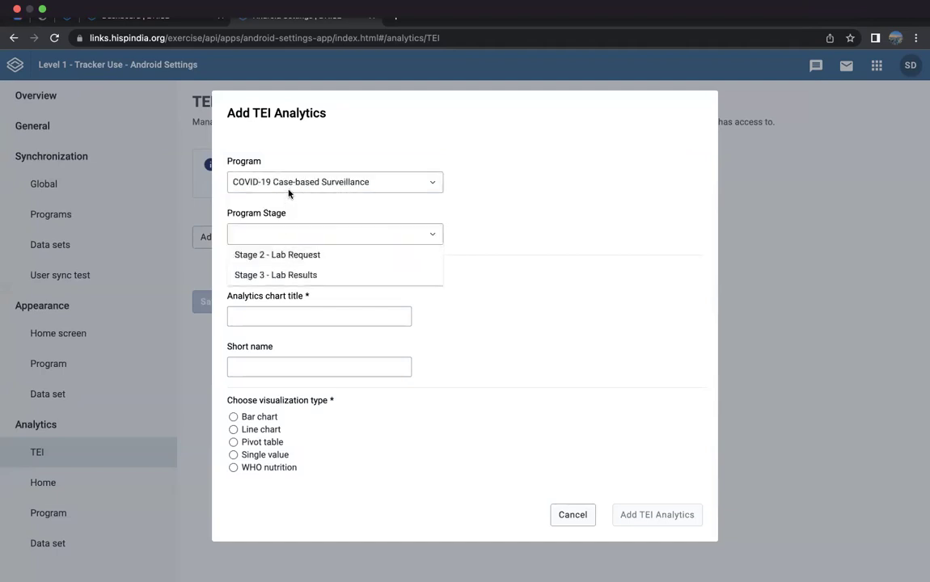
left_click(260, 172)
left_click(285, 236)
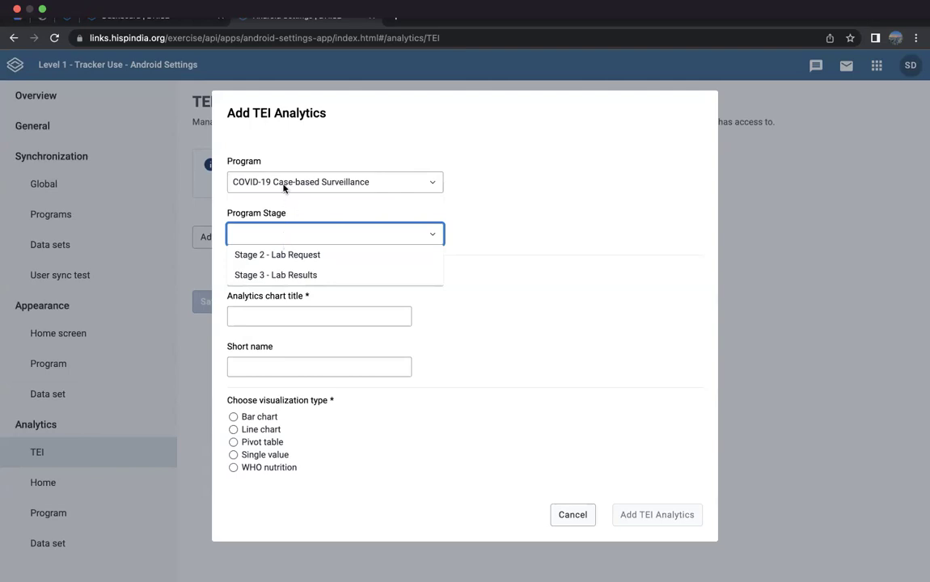
left_click(283, 186)
left_click(283, 184)
left_click(282, 203)
left_click(282, 234)
left_click(254, 178)
left_click(254, 178)
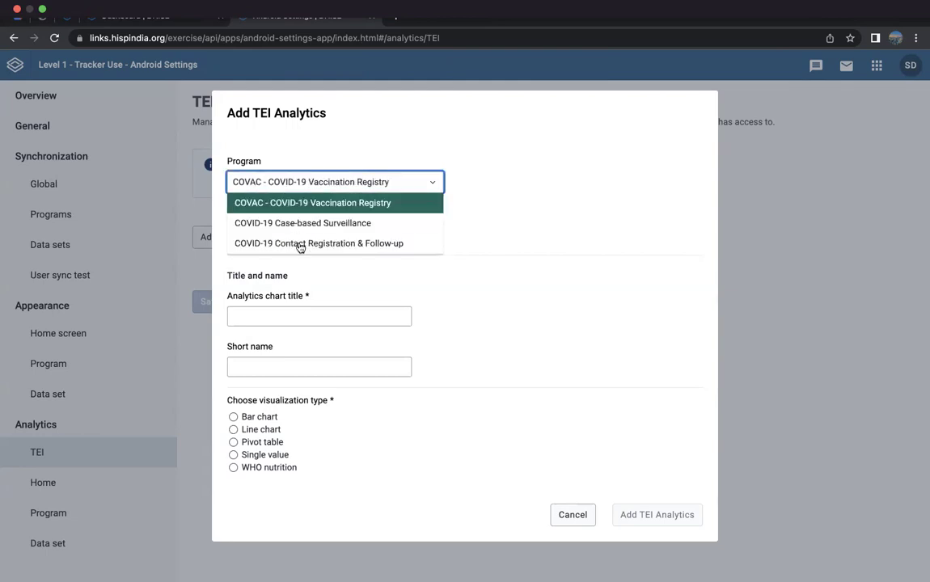
left_click(299, 243)
left_click(296, 232)
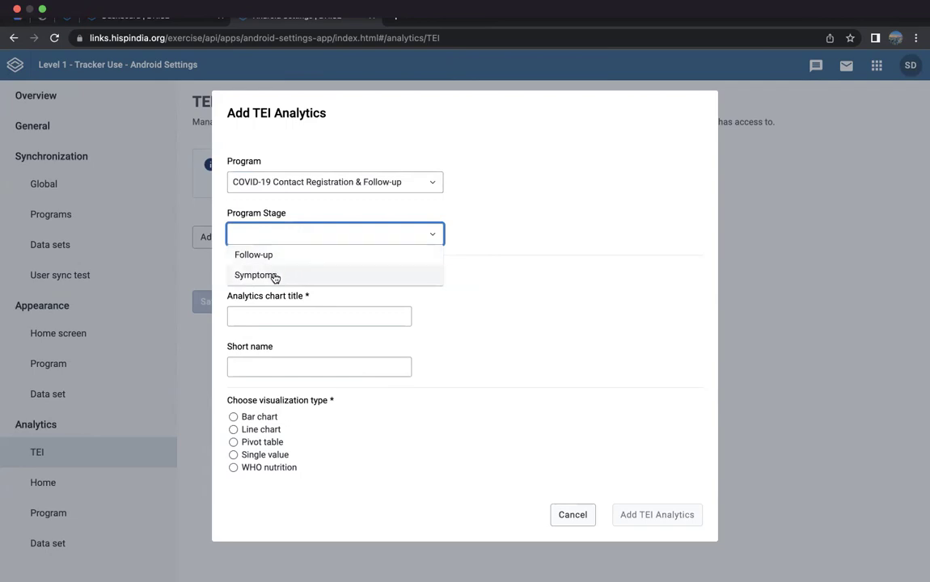
left_click(274, 278)
- Set both the title and short name to 'Weight Chart'
left_click(252, 314)
type("We")
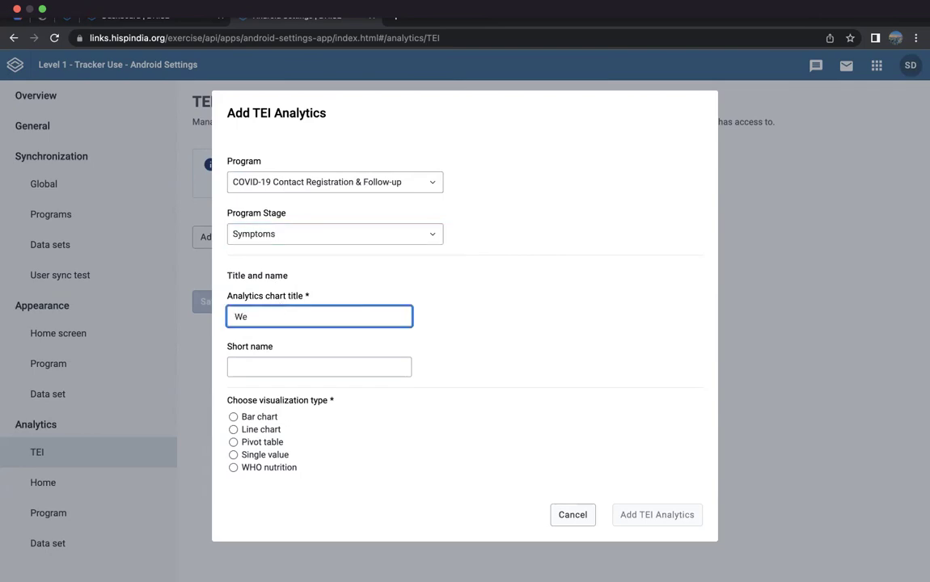
type("ight Chart")
left_click_drag(307, 314, 208, 310)
key("super+c")
left_click(247, 367)
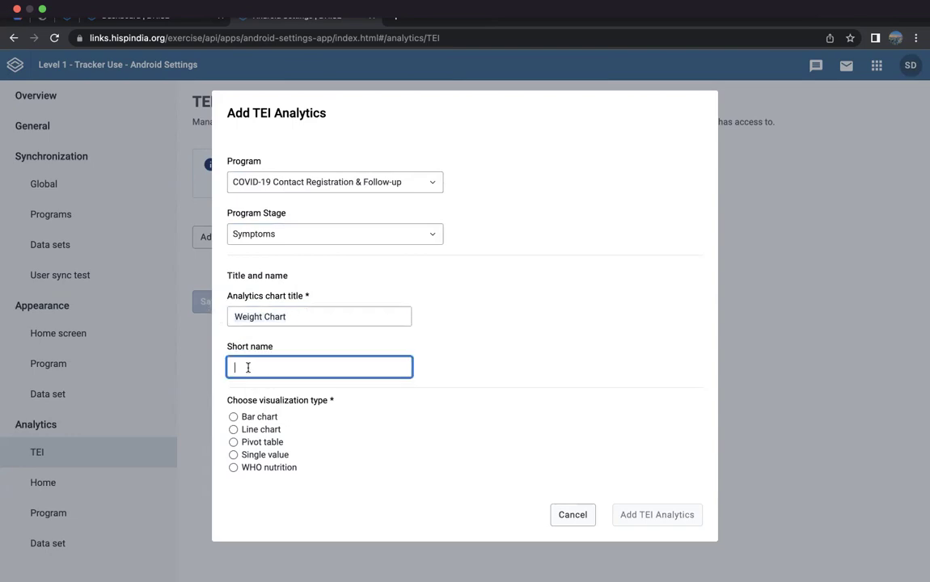
key("super+v")
- Make it a daily line chart of the Contact Weight data element and add it
left_click(232, 429)
scroll(242, 388, "down", 3)
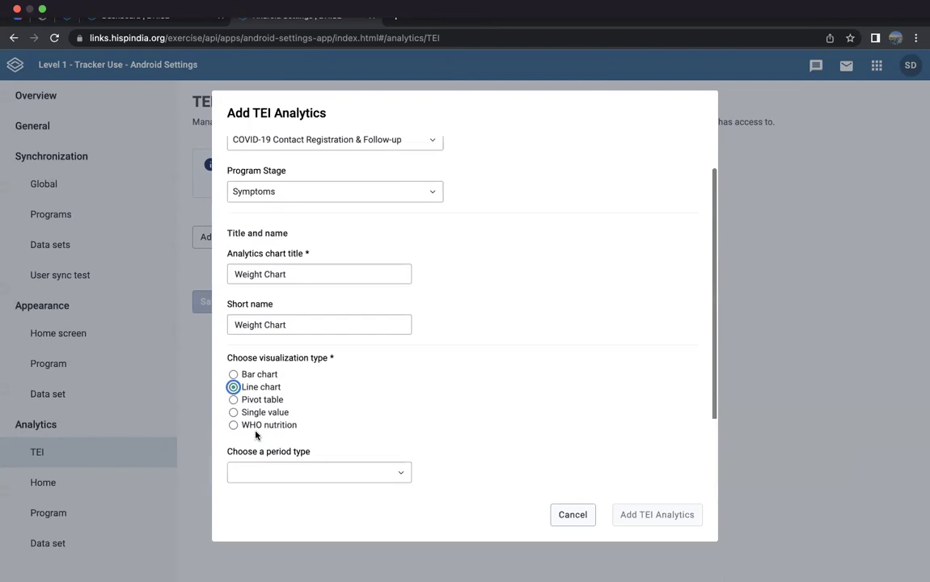
left_click(270, 391)
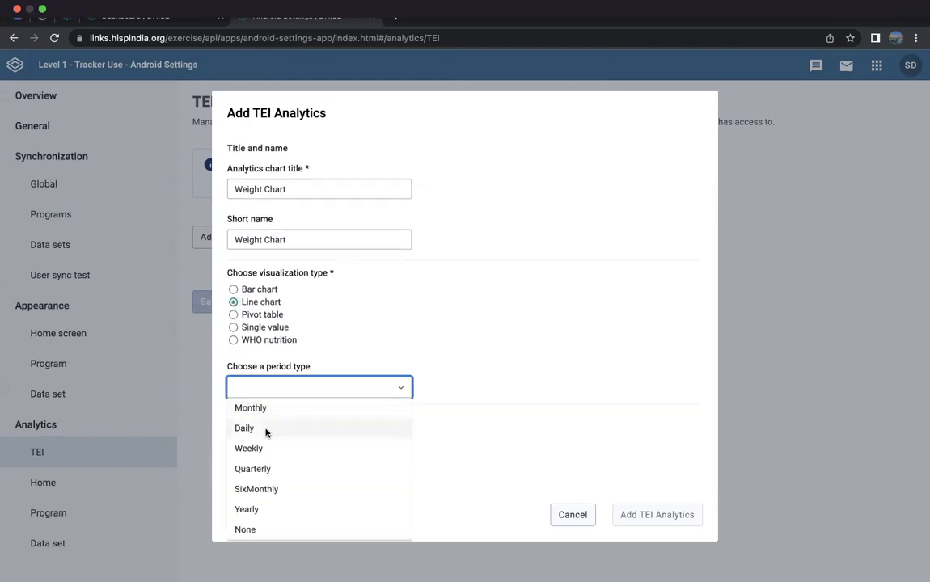
left_click(267, 429)
left_click(276, 470)
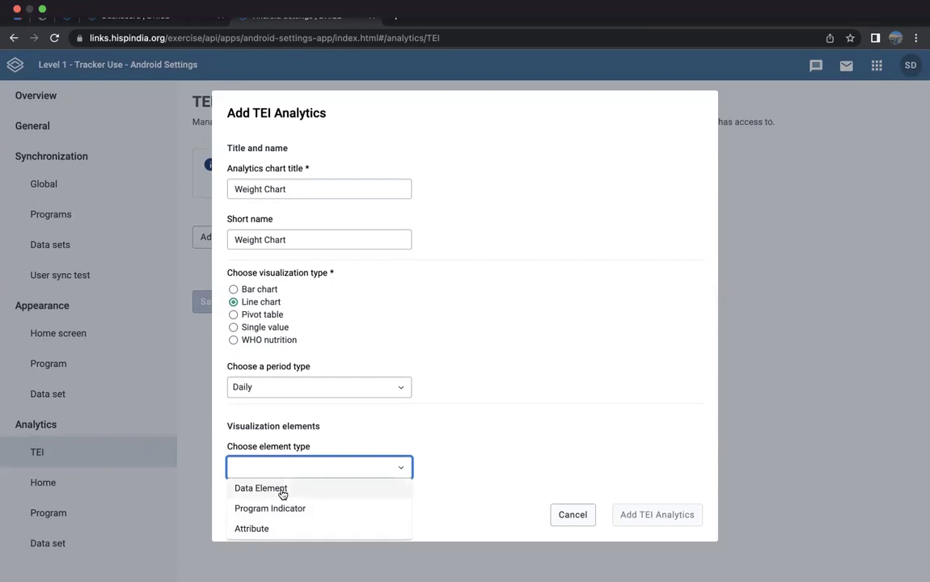
left_click(282, 490)
scroll(285, 453, "down", 1)
left_click(285, 465)
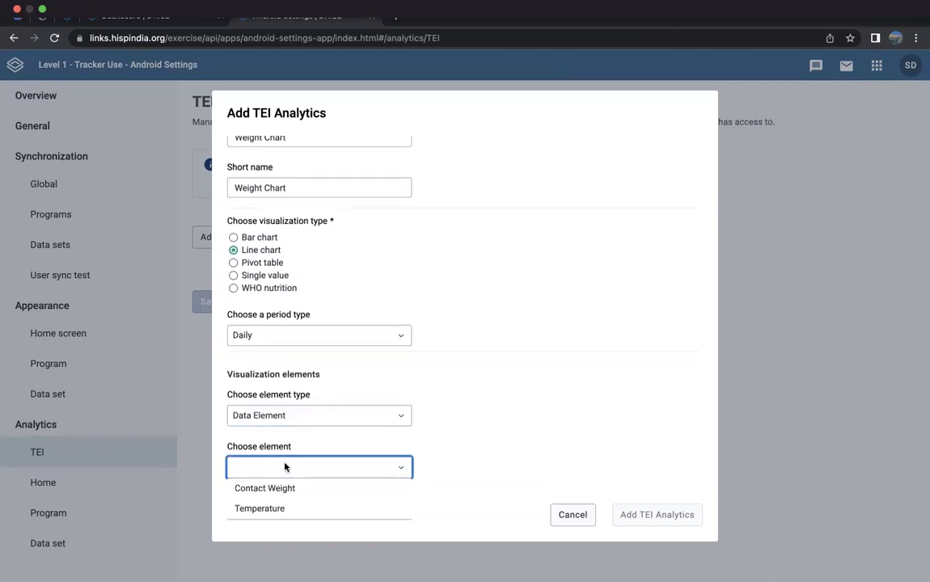
left_click(277, 490)
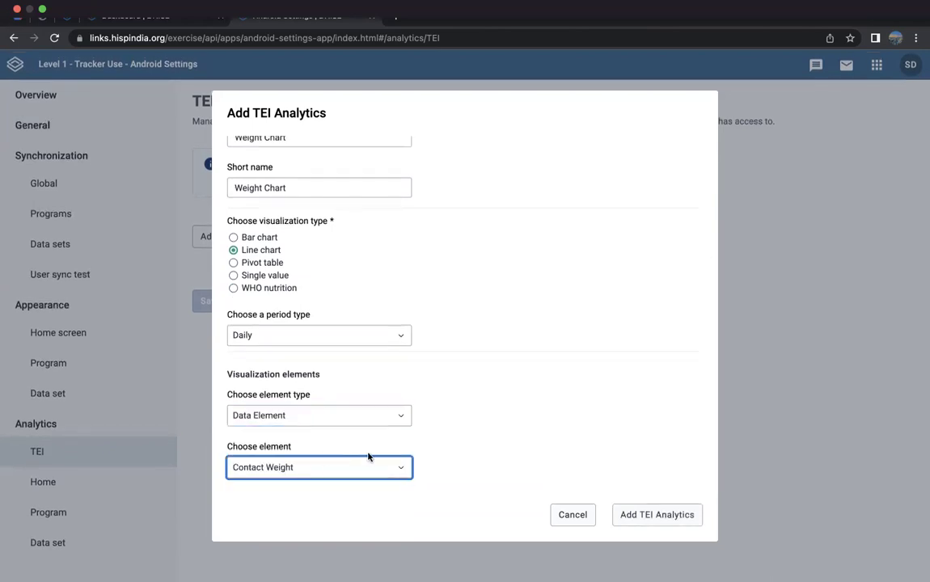
left_click(642, 515)
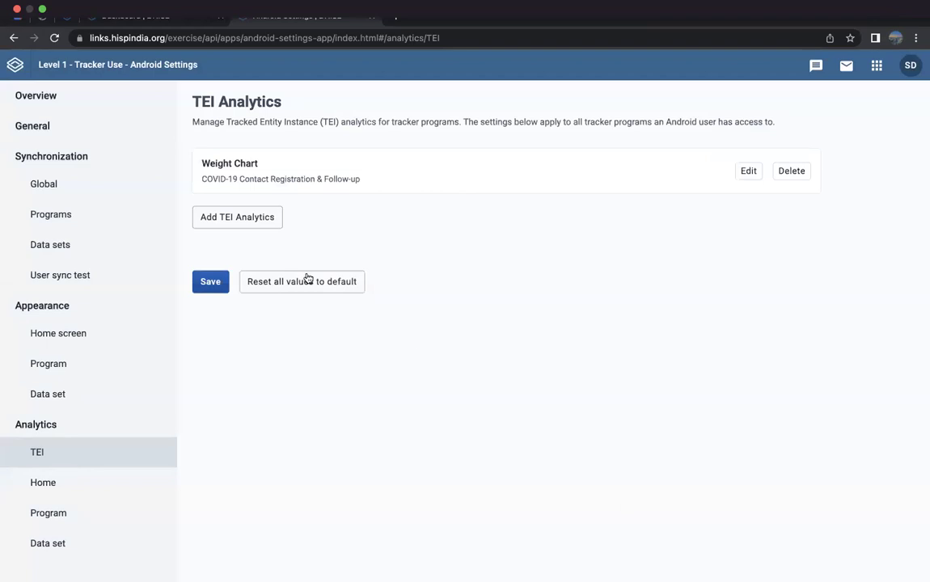
left_click(251, 218)
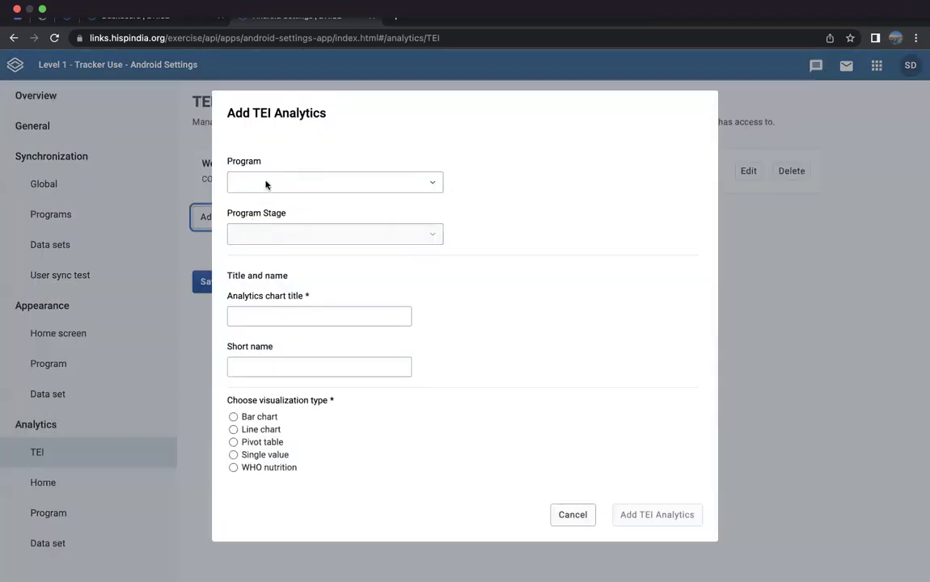
- Choose program COVID-19 Contact Registration & Follow-up with stage Symptoms for the new item
left_click(266, 182)
left_click(267, 203)
left_click(267, 234)
left_click(271, 256)
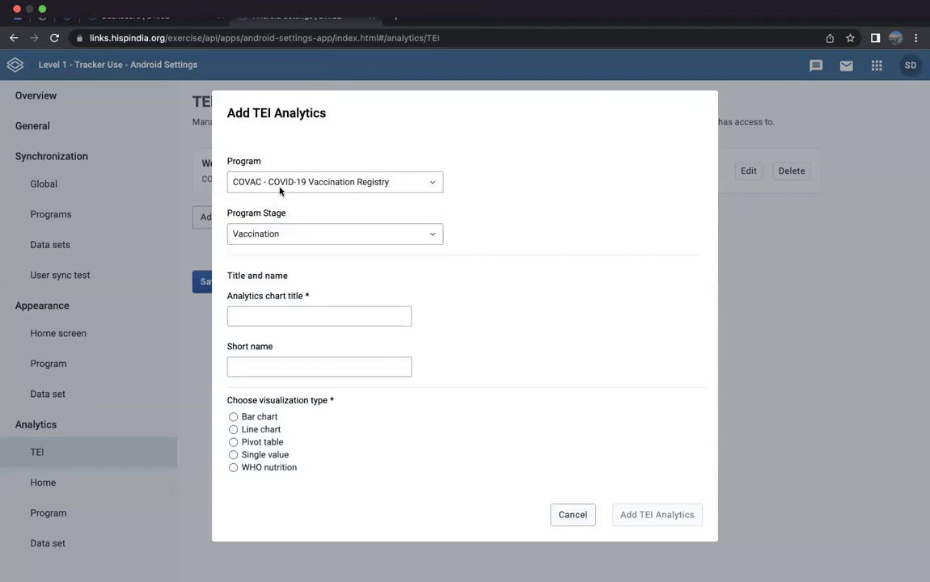
left_click(279, 184)
left_click(280, 241)
left_click(276, 236)
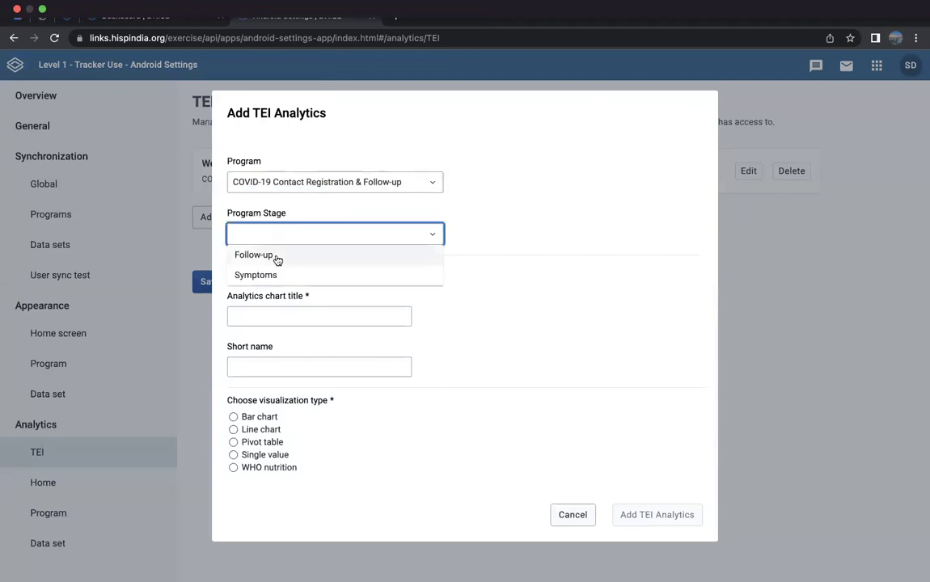
left_click(255, 275)
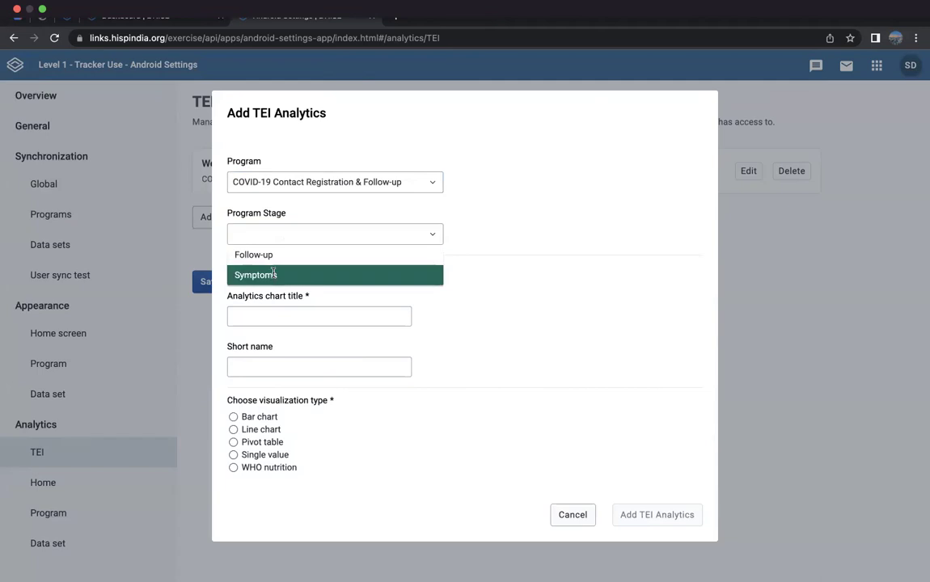
- Set the title and short name to 'Temp Monitoring'
left_click(283, 317)
type("Te")
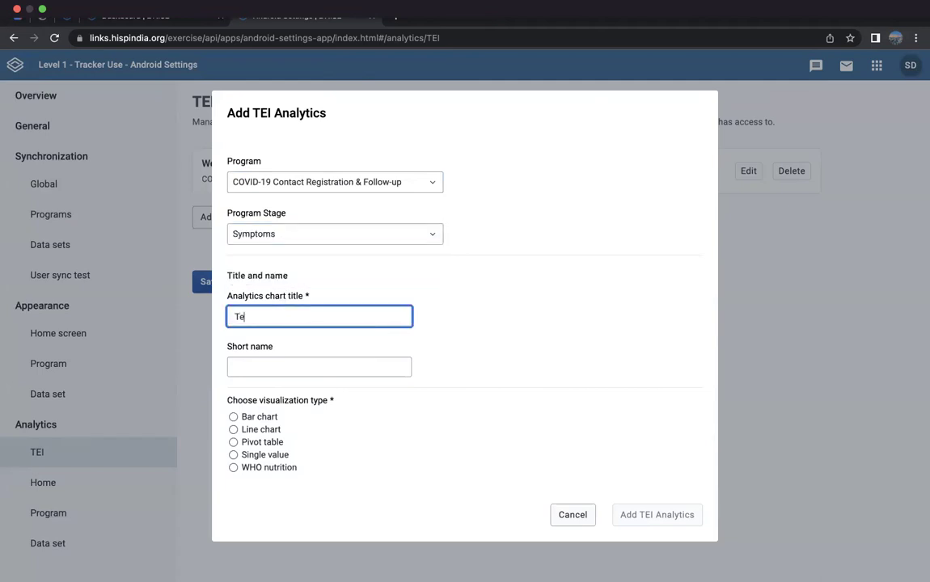
type("mp Monitorinf")
key("BackSpace")
type("g")
key("super+a")
key("super+c")
left_click(271, 360)
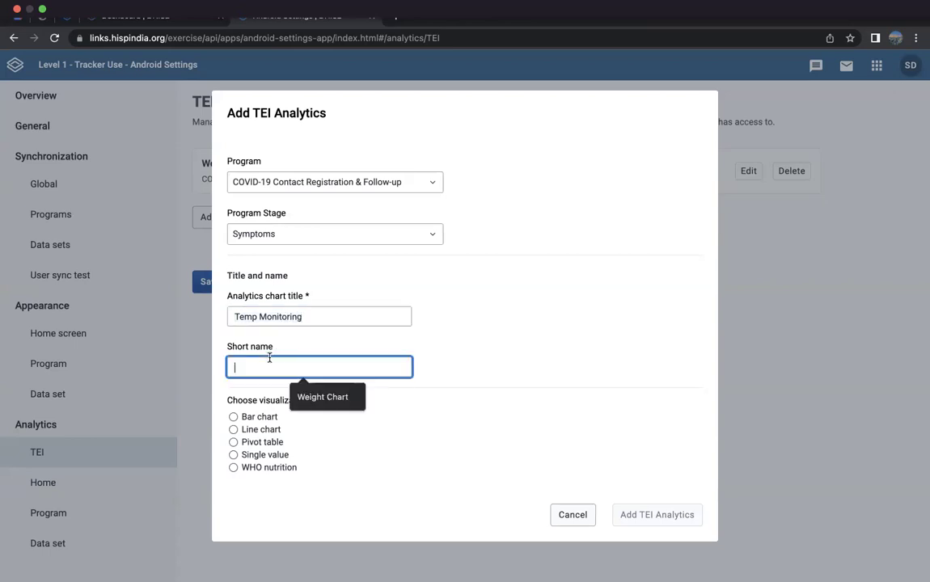
key("super+v")
- Make it a daily line chart of the Temperature data element and add it
left_click(261, 431)
scroll(267, 416, "down", 3)
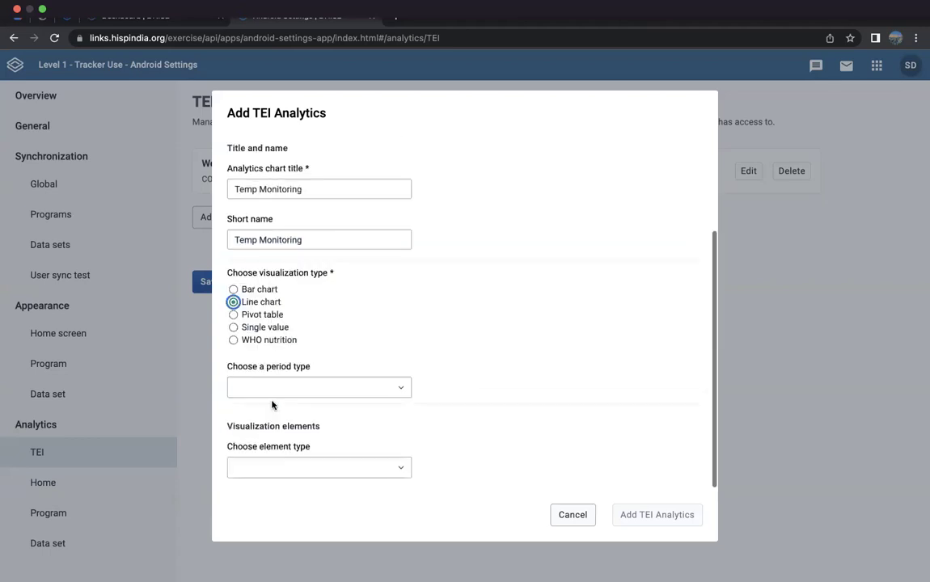
left_click(272, 393)
left_click(272, 428)
left_click(279, 471)
left_click(273, 492)
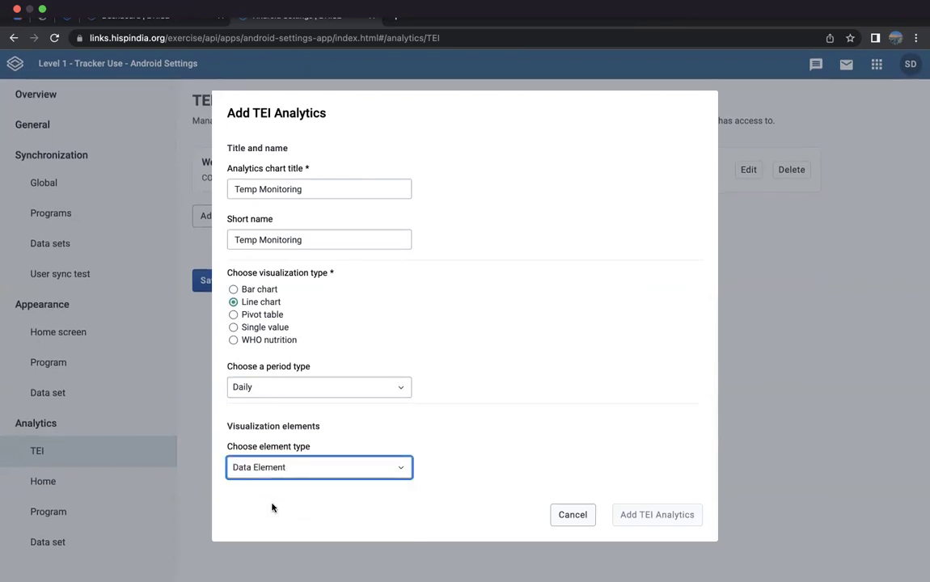
scroll(300, 416, "down", 1)
left_click(278, 464)
left_click(276, 506)
left_click(658, 515)
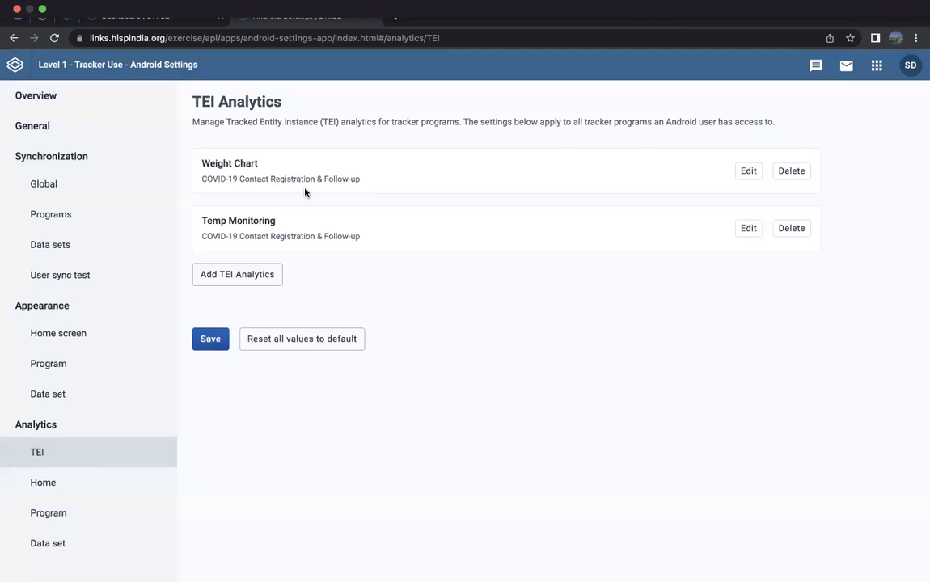
- Start a new TEI analytics draft as a WHO nutrition Height for age chart with a gender attribute
left_click(250, 275)
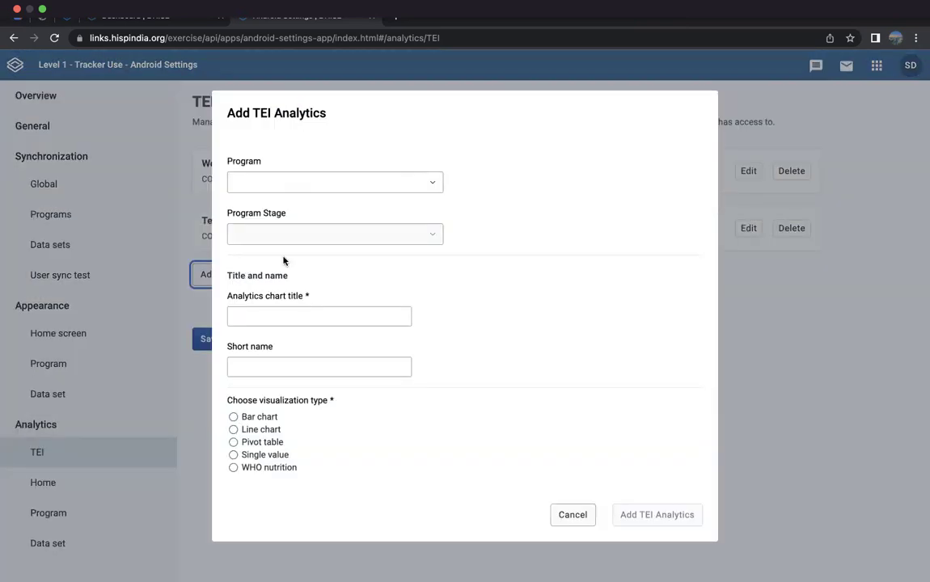
scroll(280, 330, "down", 2)
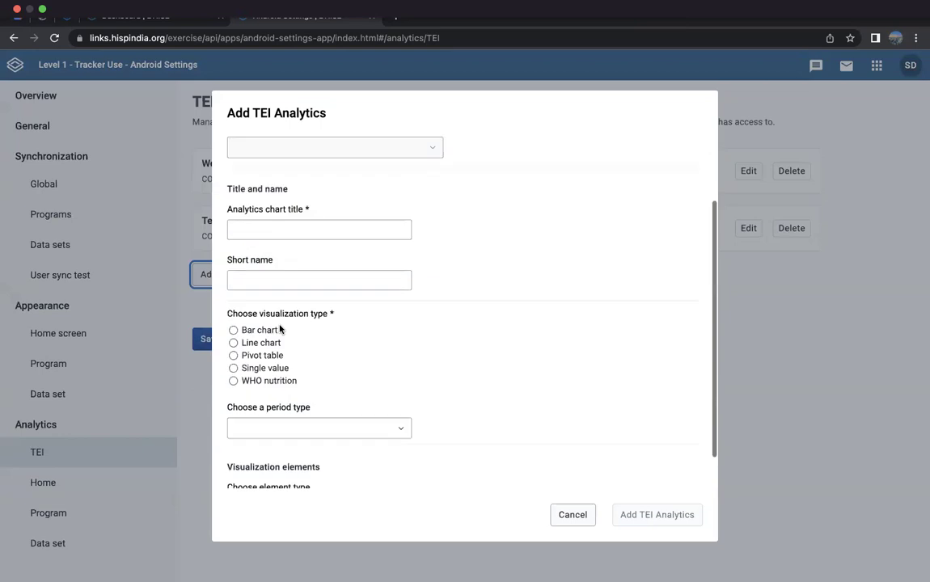
left_click(275, 382)
scroll(293, 374, "down", 2)
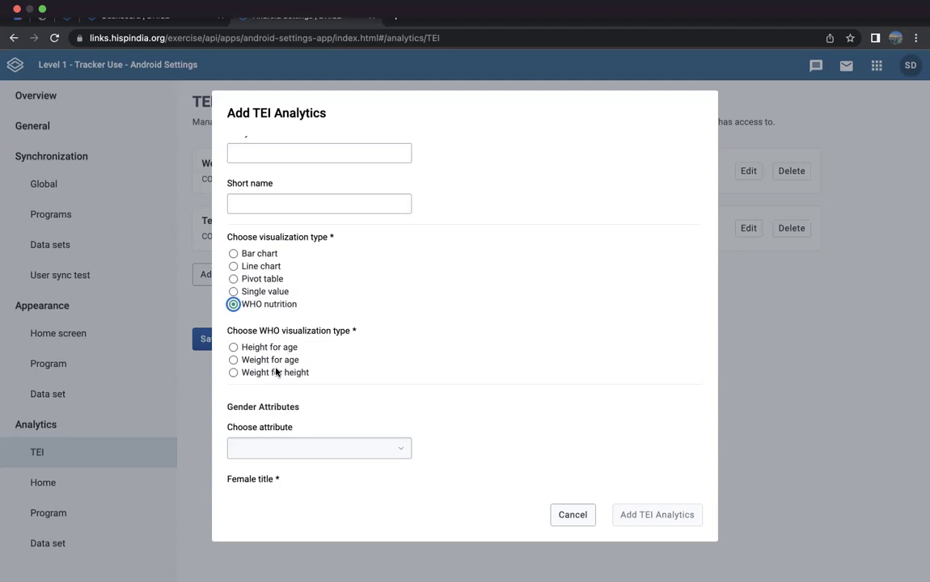
scroll(275, 372, "down", 3)
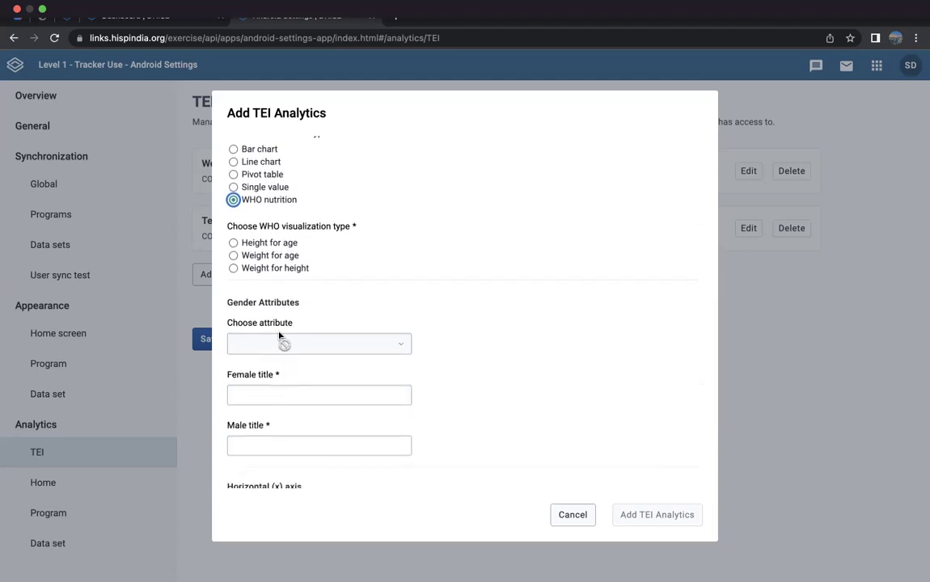
scroll(297, 304, "down", 2)
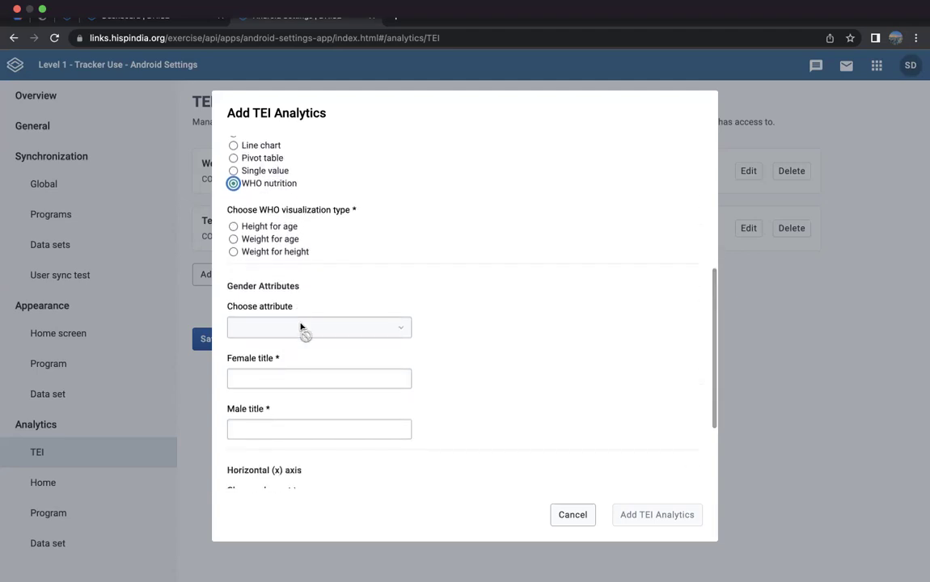
left_click(301, 296)
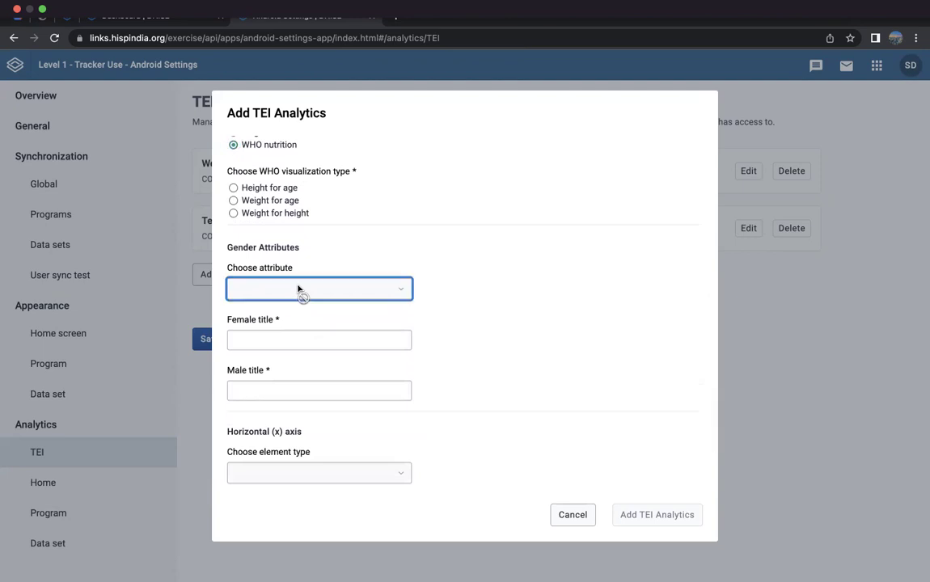
scroll(275, 257, "up", 2)
left_click(274, 260)
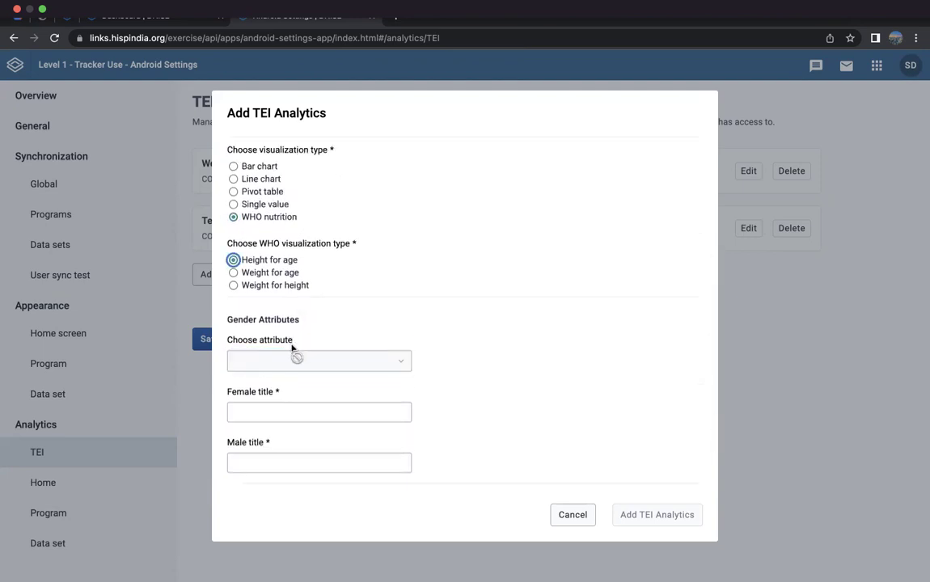
left_click(314, 357)
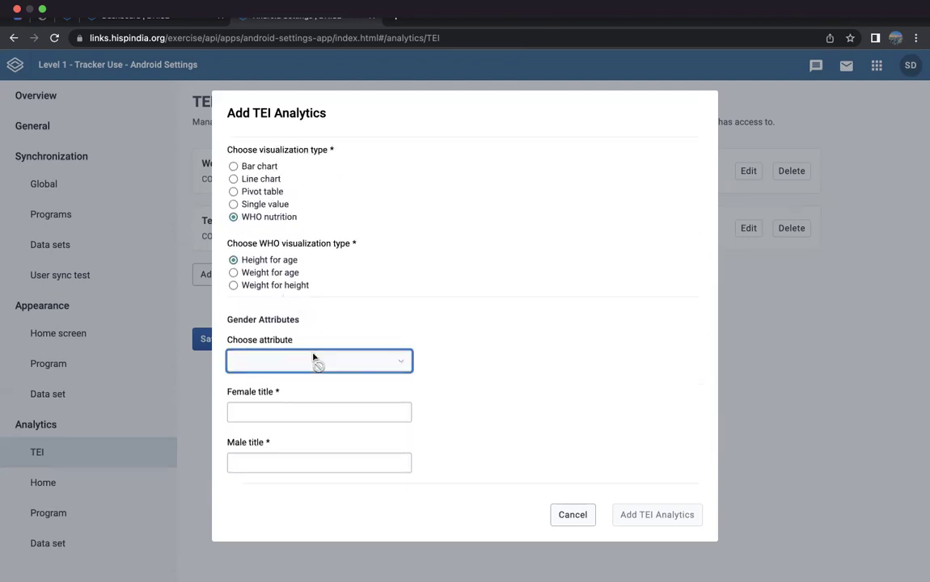
scroll(296, 289, "up", 4)
scroll(297, 289, "up", 2)
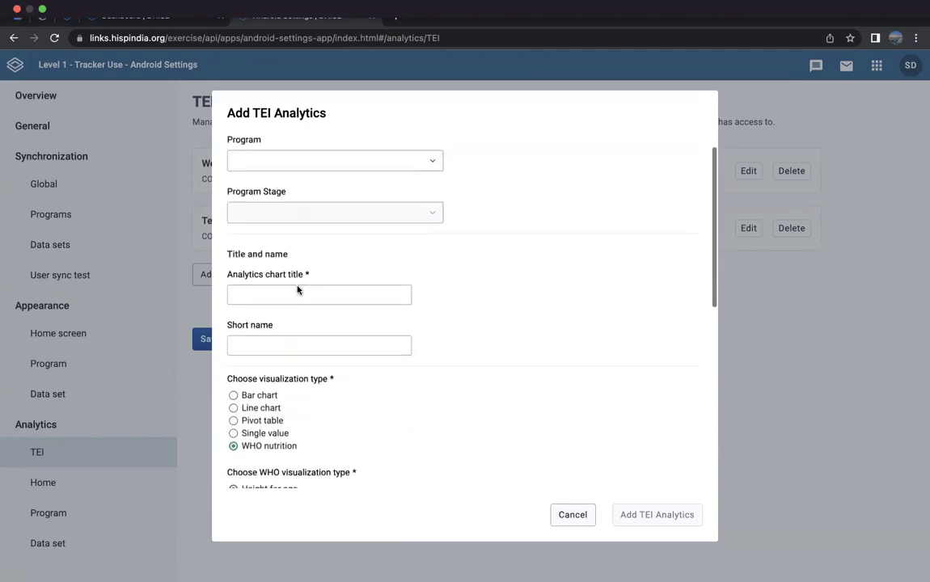
- Set the draft to COVID-19 Contact Registration & Follow-up, Daily period, WHO Height for age
left_click(316, 161)
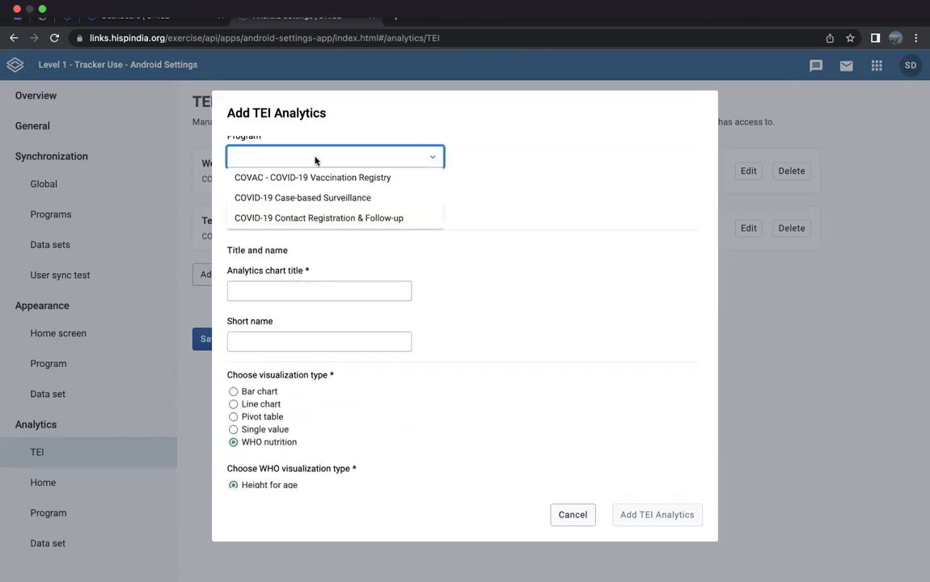
left_click(315, 217)
scroll(316, 216, "down", 2)
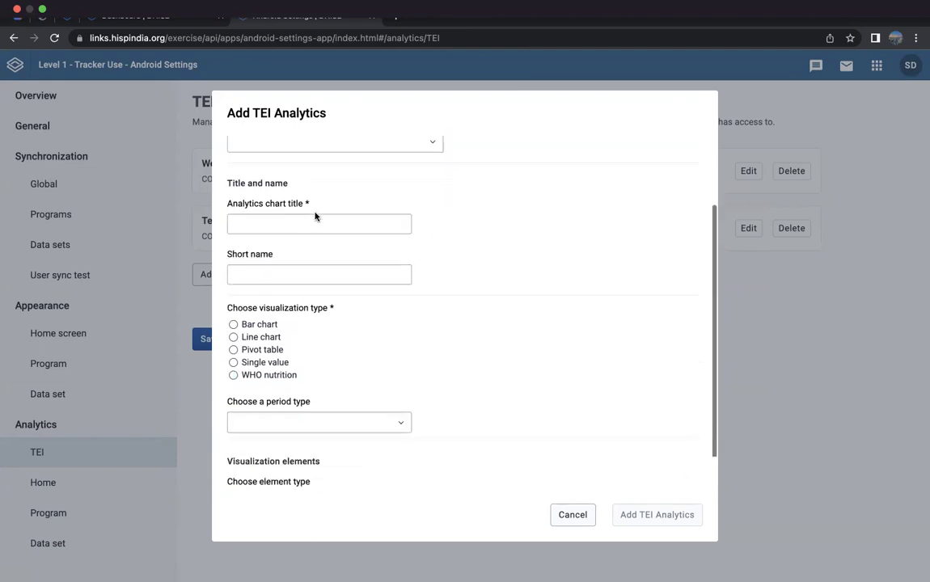
scroll(316, 216, "down", 1)
left_click(316, 388)
left_click(285, 425)
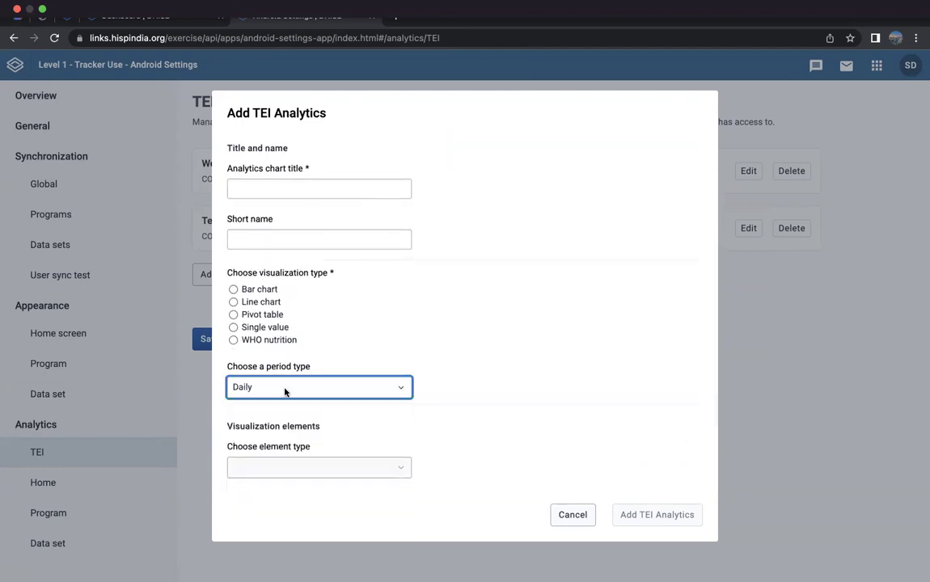
left_click(246, 340)
scroll(271, 360, "down", 2)
left_click(257, 350)
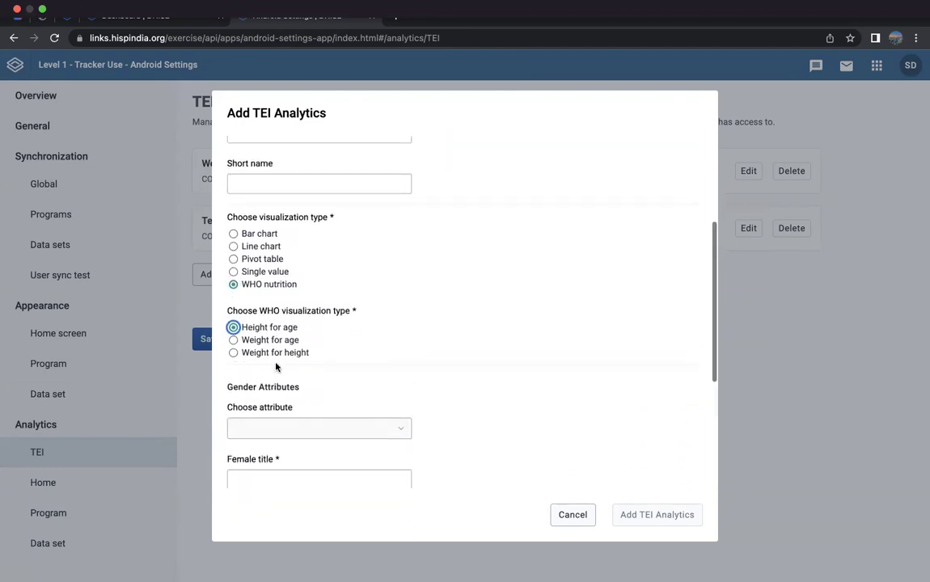
scroll(275, 367, "down", 1)
left_click(295, 421)
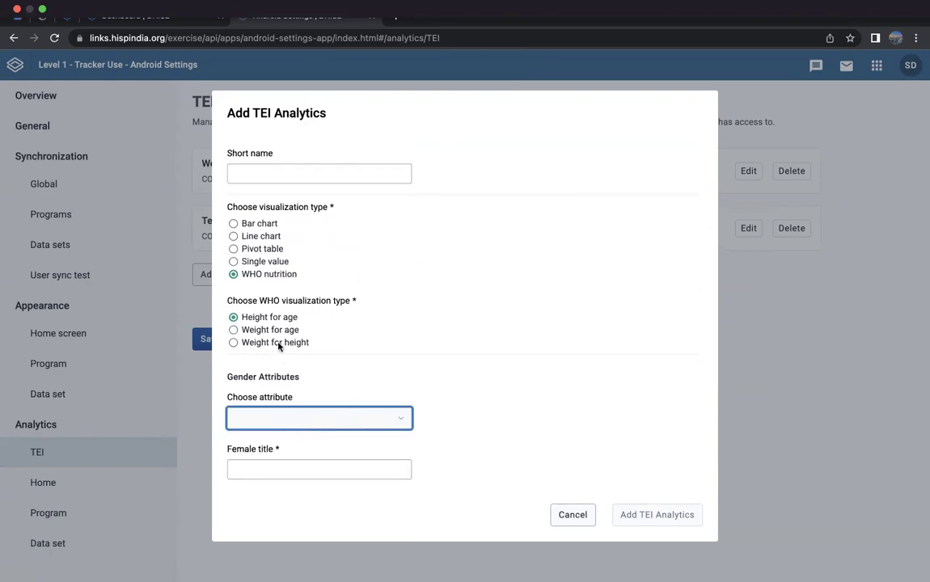
scroll(283, 356, "down", 4)
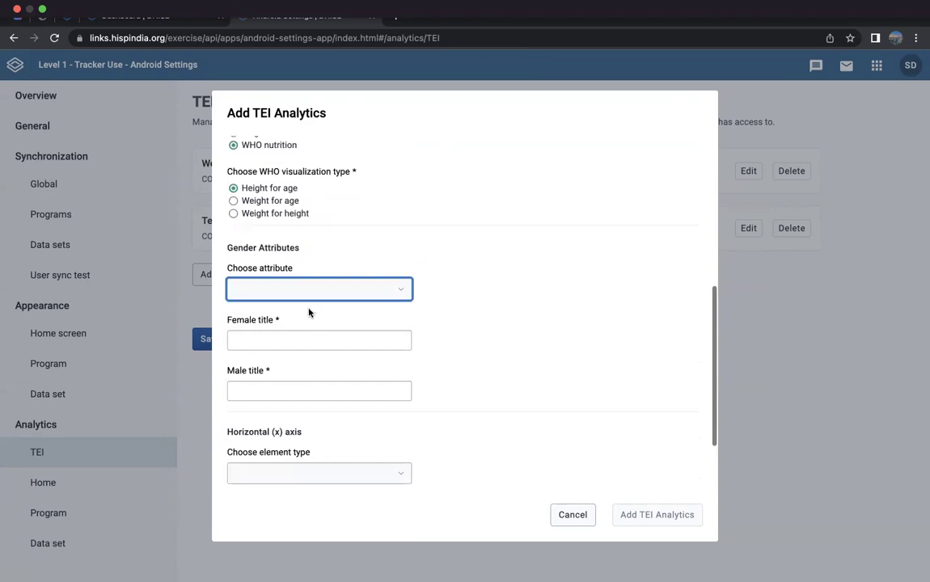
- Look over the Female/Male titles and horizontal axis options, then cancel the draft
left_click(304, 341)
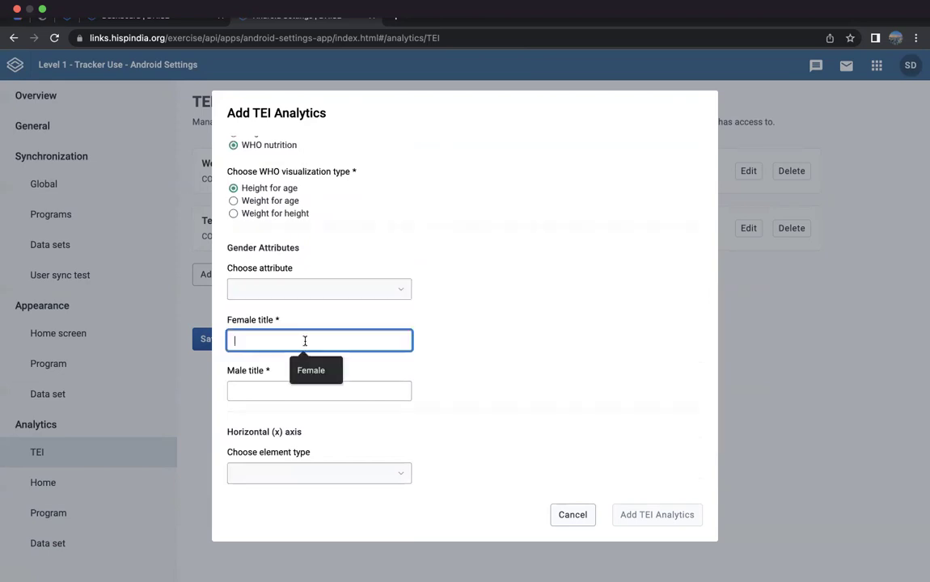
left_click(260, 386)
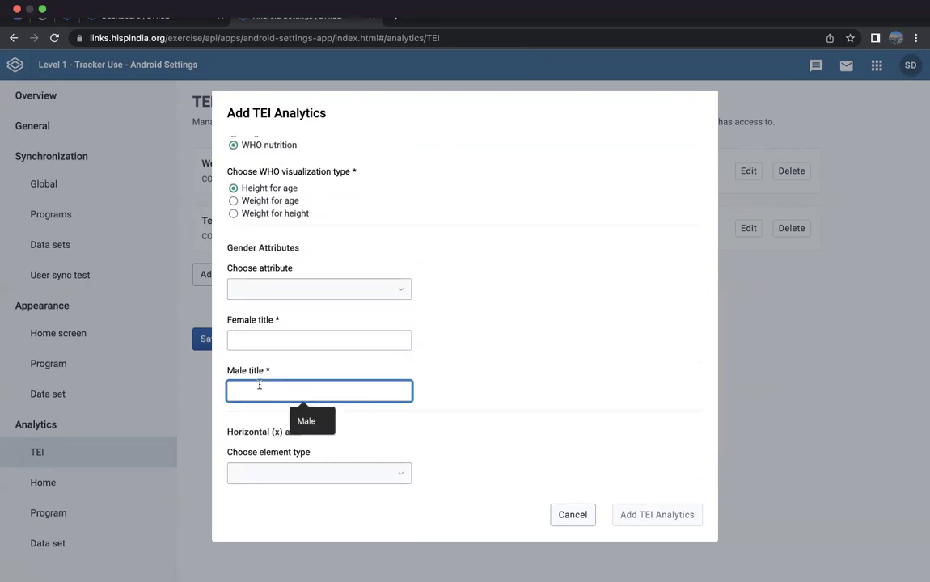
scroll(260, 386, "up", 3)
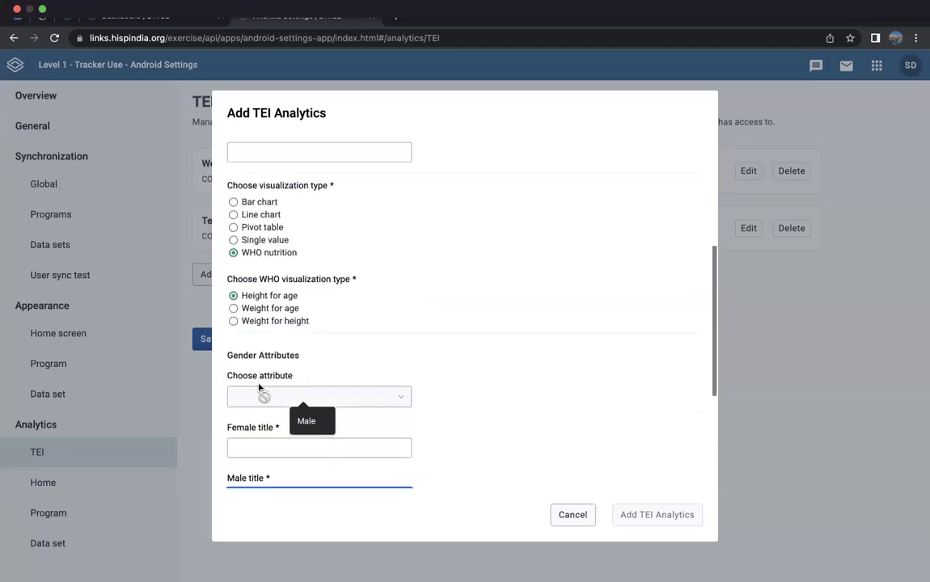
scroll(261, 365, "down", 5)
left_click(271, 386)
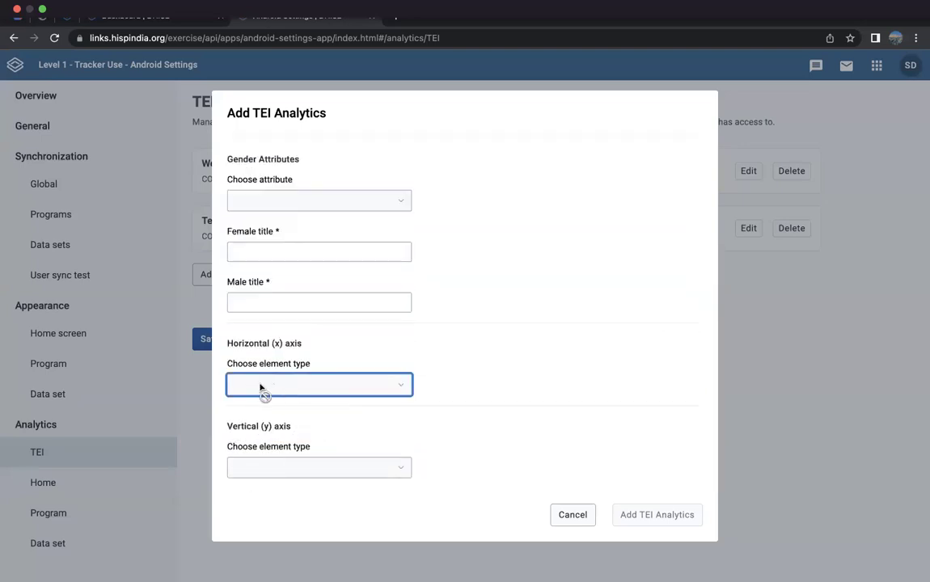
scroll(311, 364, "up", 10)
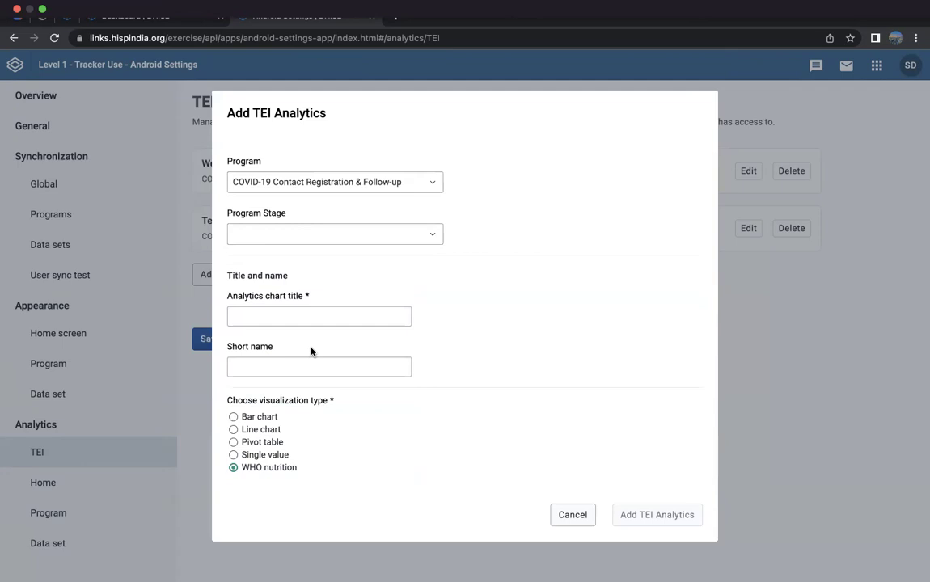
scroll(314, 360, "down", 3)
scroll(316, 366, "down", 4)
left_click(560, 520)
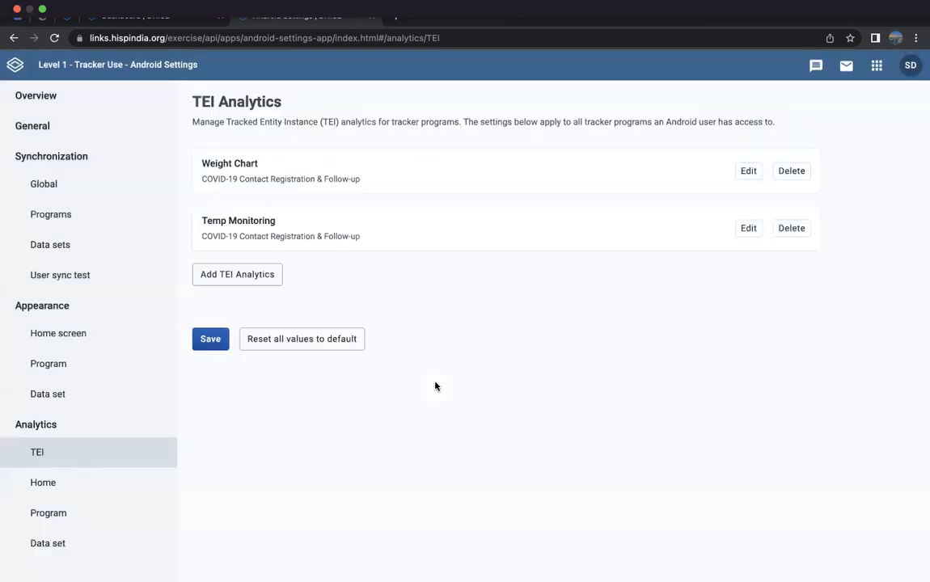
- Save the TEI analytics settings to the DataStore and begin a new Program visualization
left_click(211, 340)
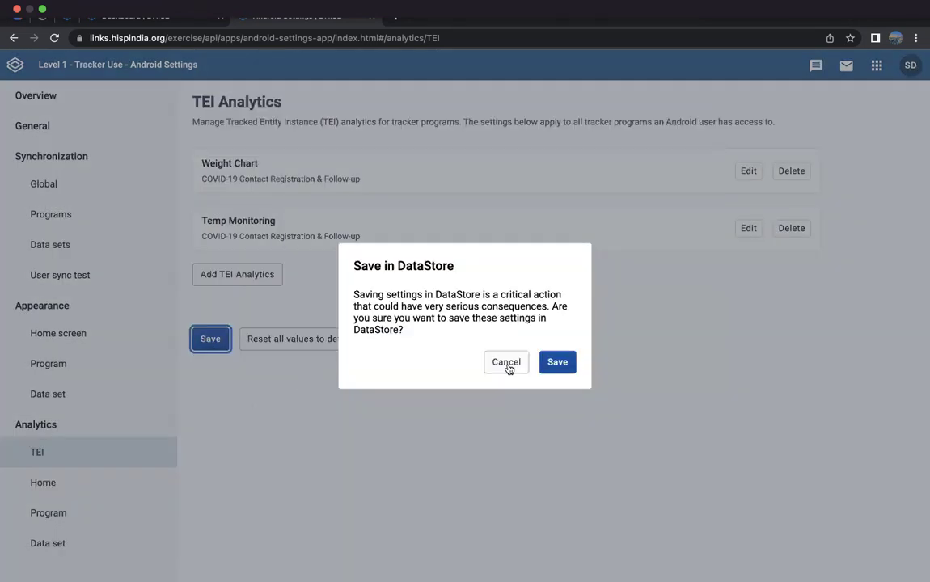
left_click(557, 362)
scroll(81, 396, "down", 1)
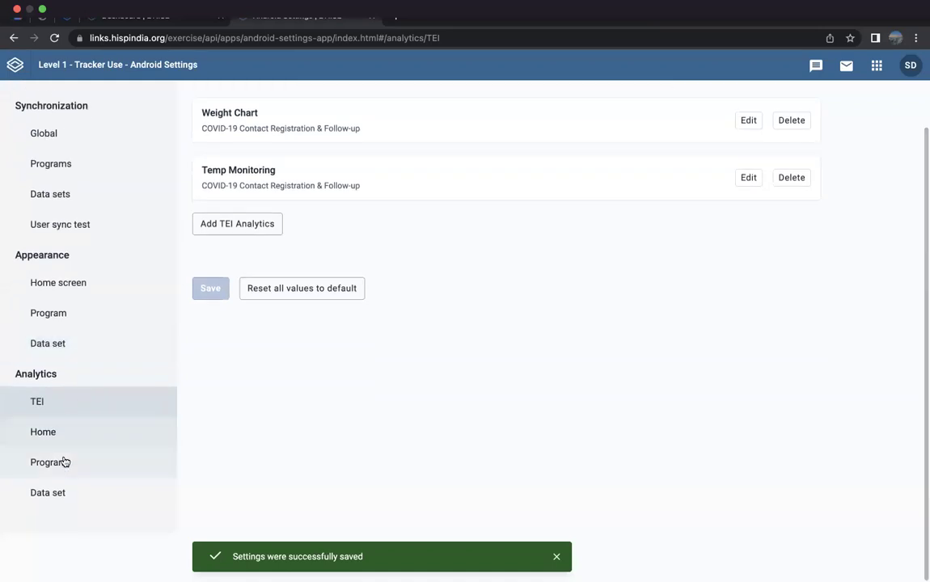
left_click(65, 462)
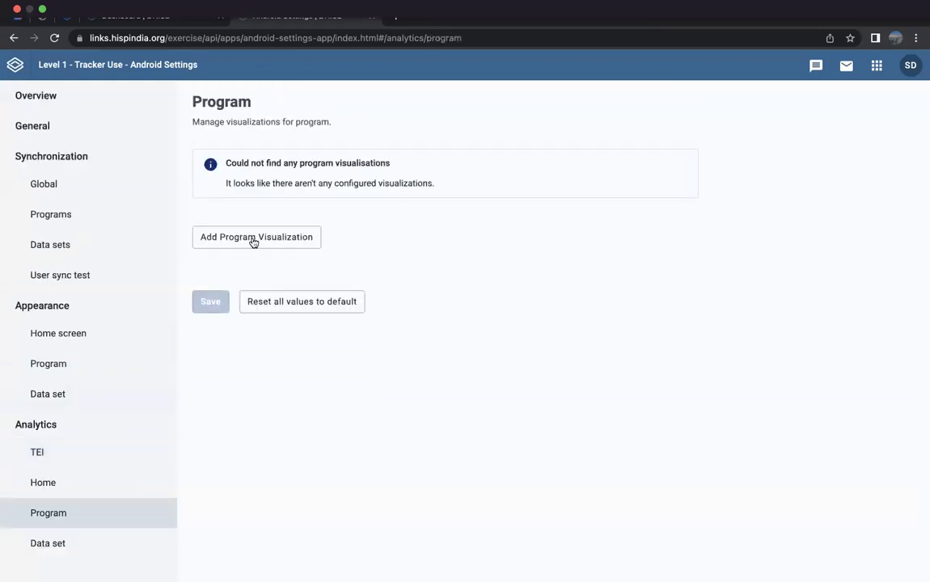
left_click(253, 239)
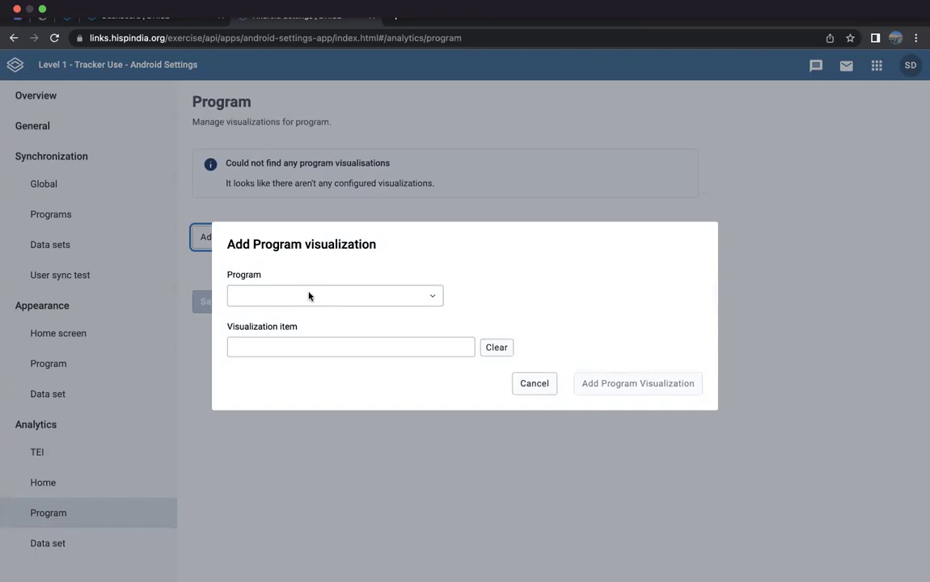
- Try a COVID-19 Case-based Surveillance visualization with 'COVAC - At least one underlying condition', then discard it
left_click(308, 296)
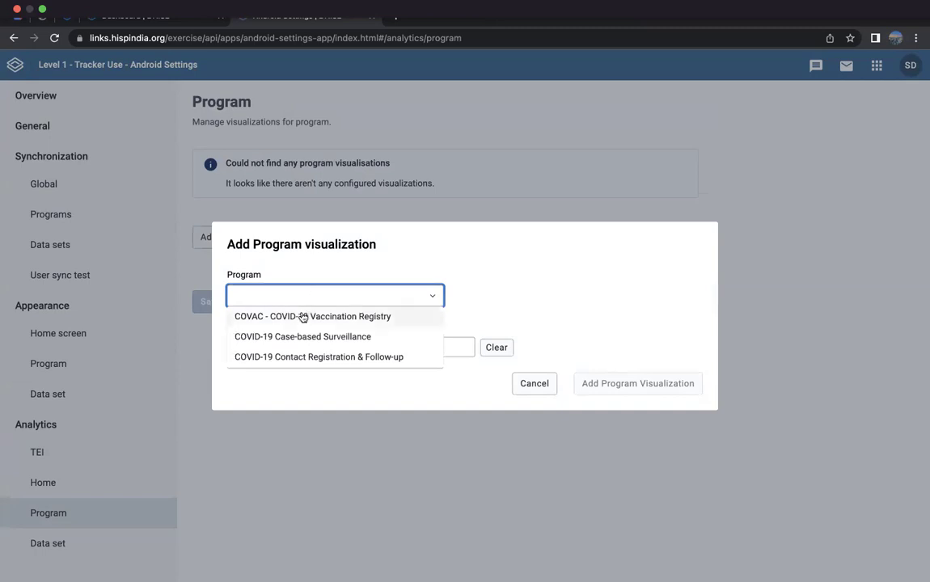
left_click(308, 335)
left_click(308, 346)
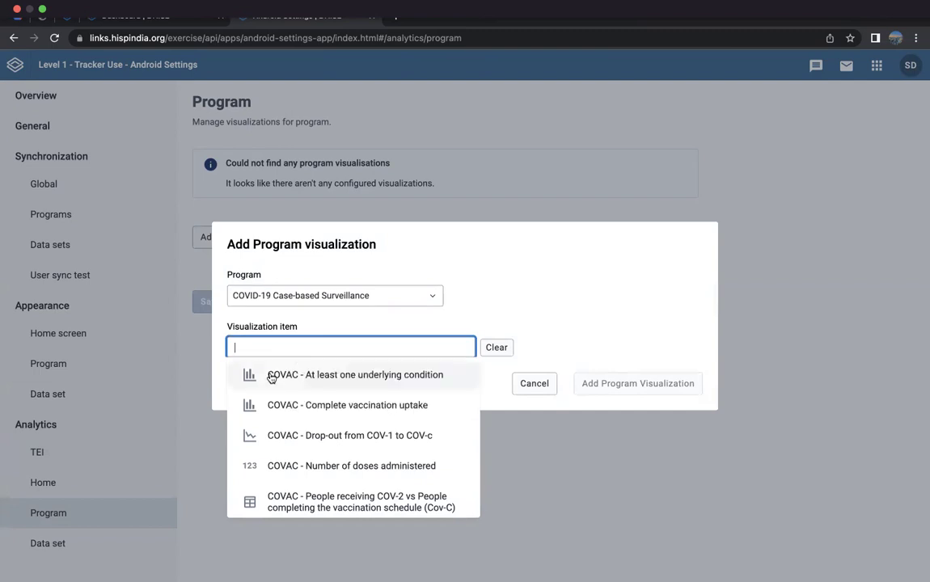
left_click(272, 375)
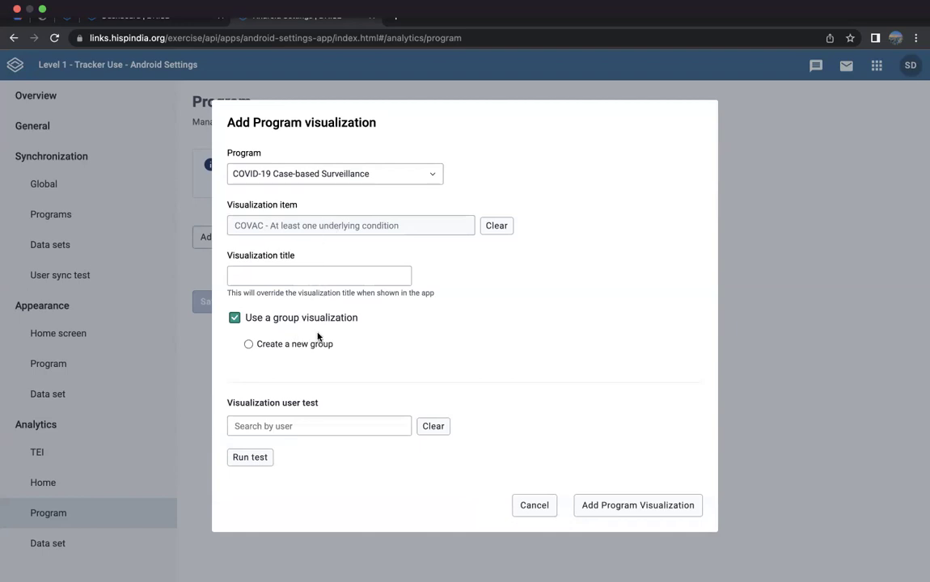
left_click(523, 507)
- On the Data set analytics page, start a new data set visualization, find no data sets listed, and discard it
left_click(49, 542)
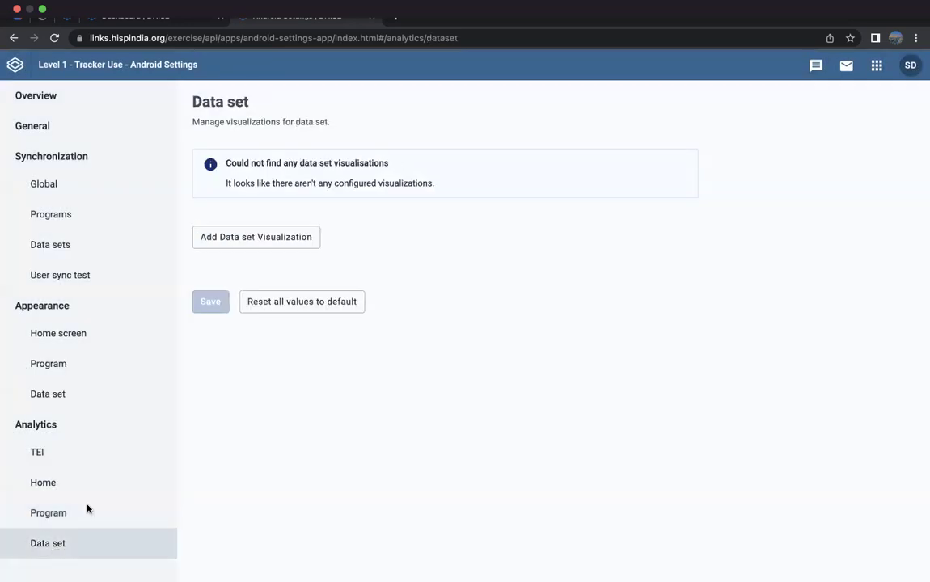
left_click(257, 247)
left_click(283, 298)
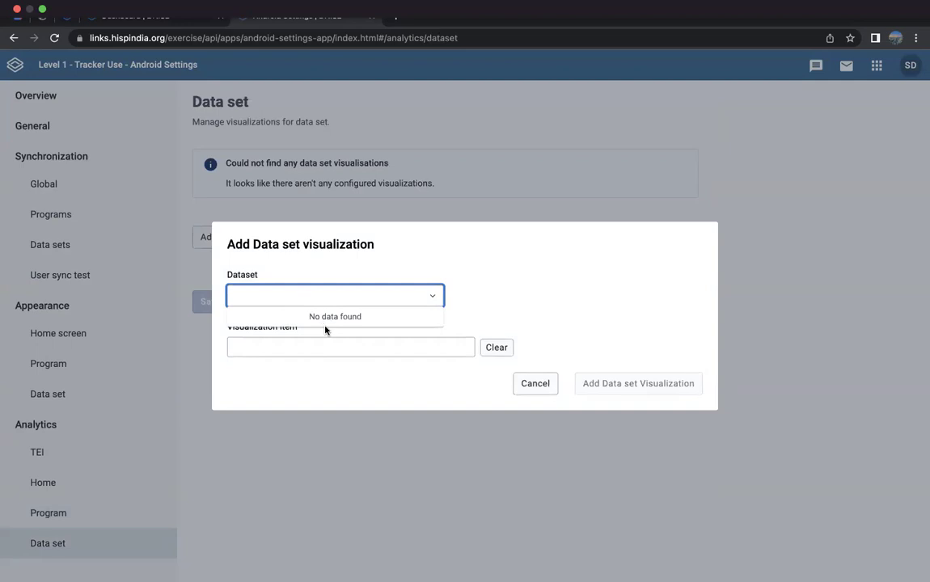
left_click(477, 319)
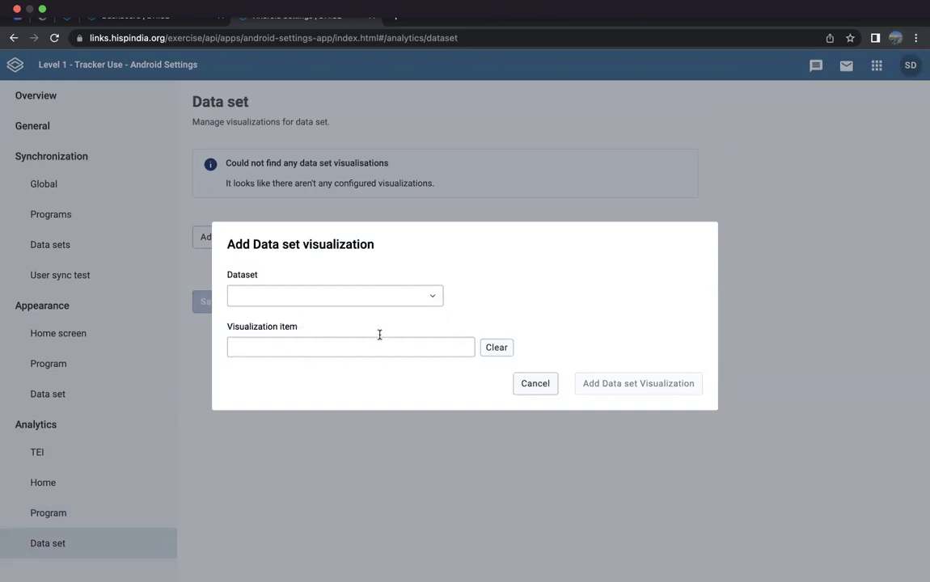
left_click(544, 386)
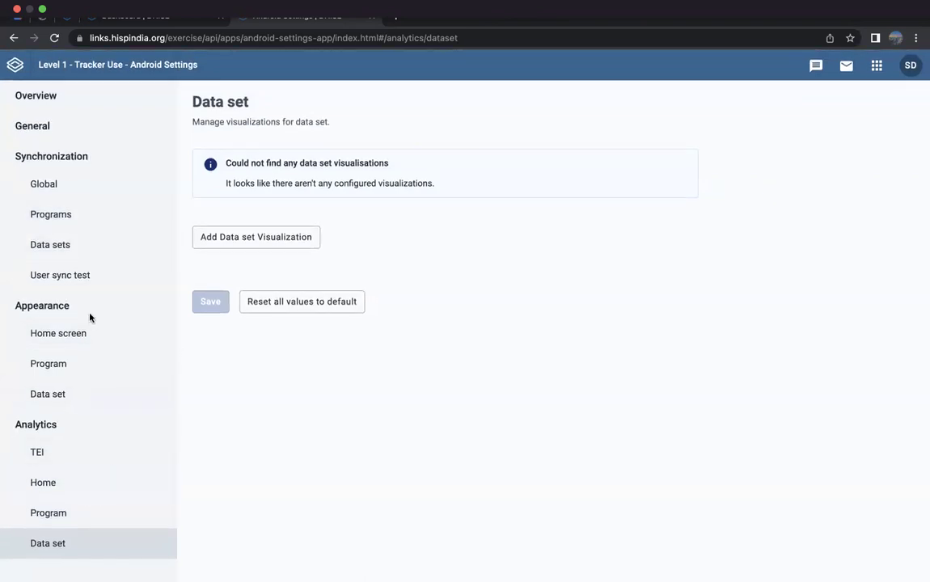
- Go to Home analytics and expand, then collapse, the Vaccine group to review its three visualizations
left_click(52, 510)
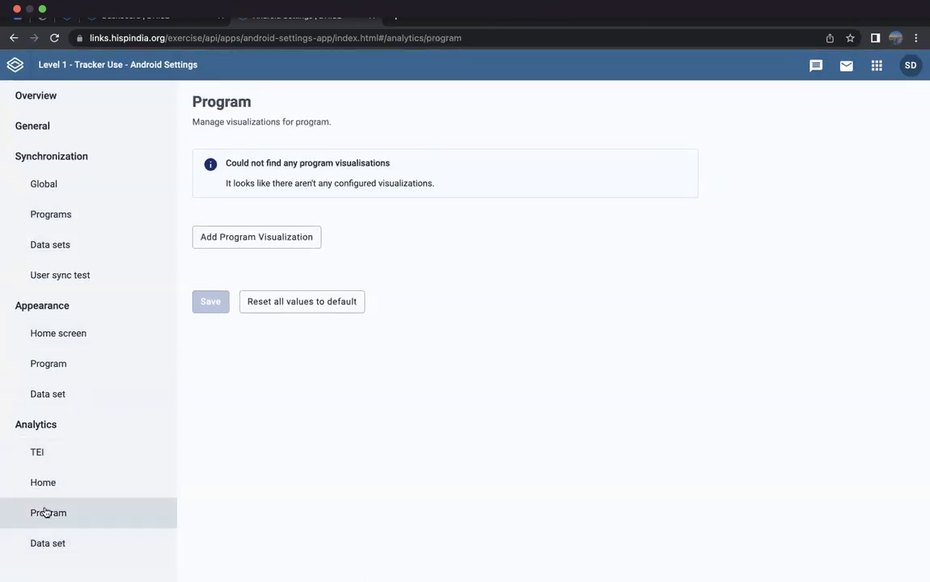
left_click(50, 486)
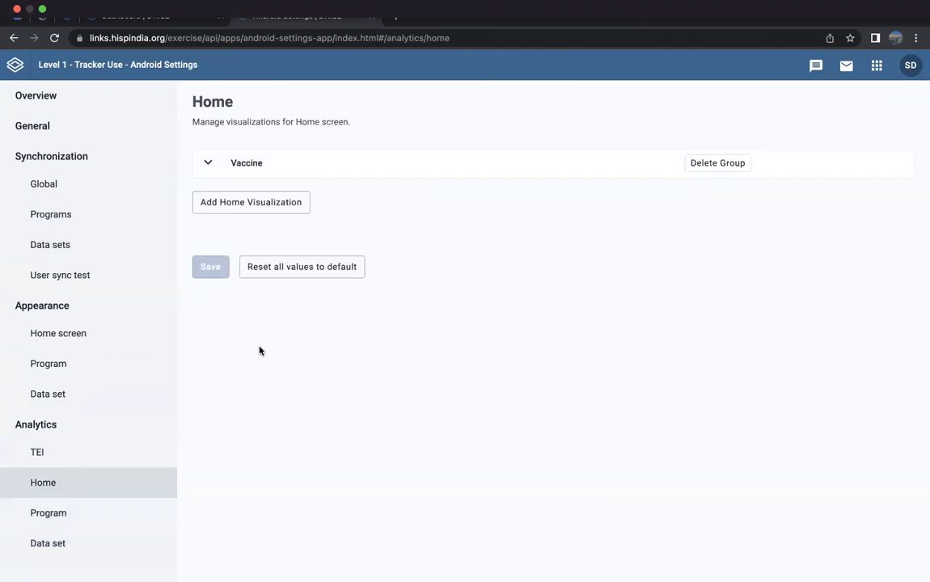
left_click(210, 169)
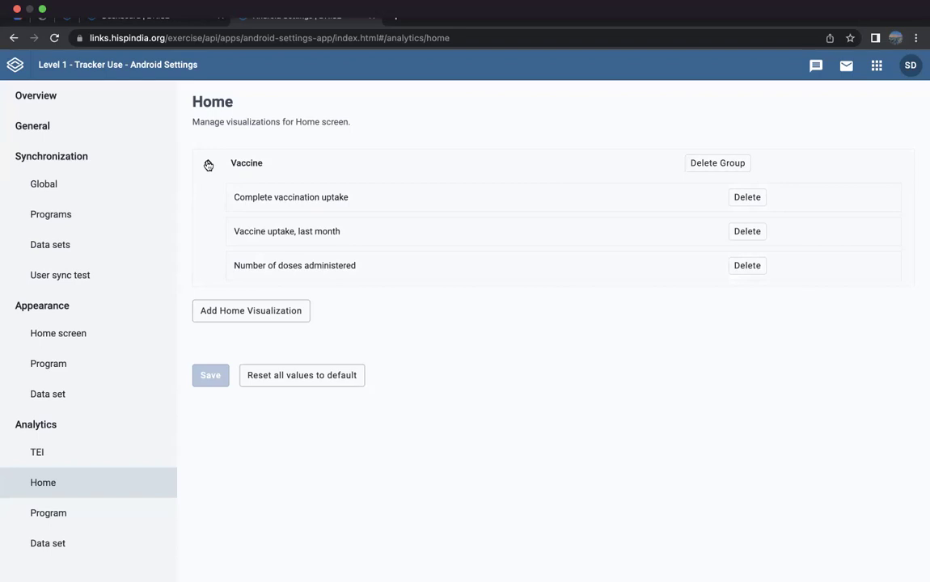
left_click(208, 165)
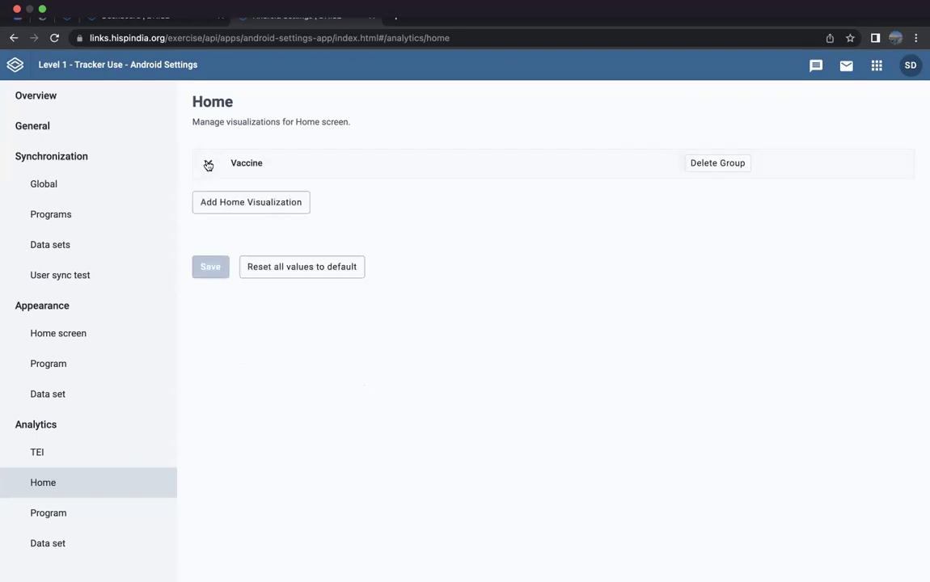
- Expand the Vaccine group of Home visualizations again
left_click(208, 165)
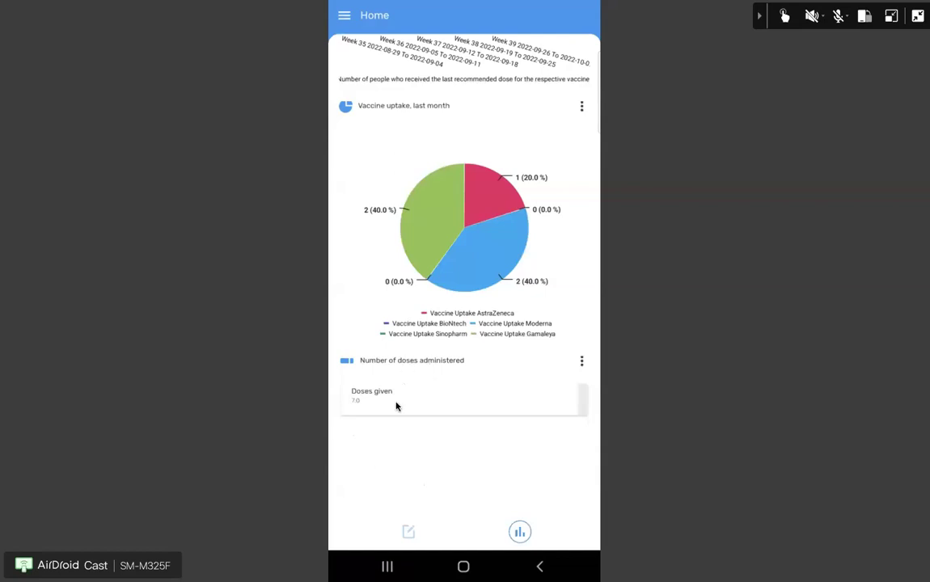
scroll(464, 298, "up", 3)
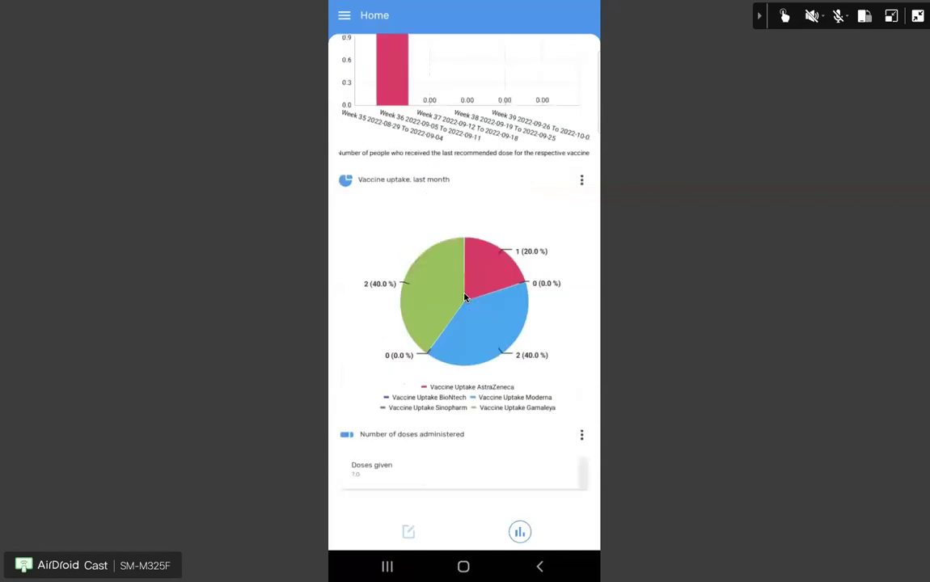
scroll(464, 298, "down", 3)
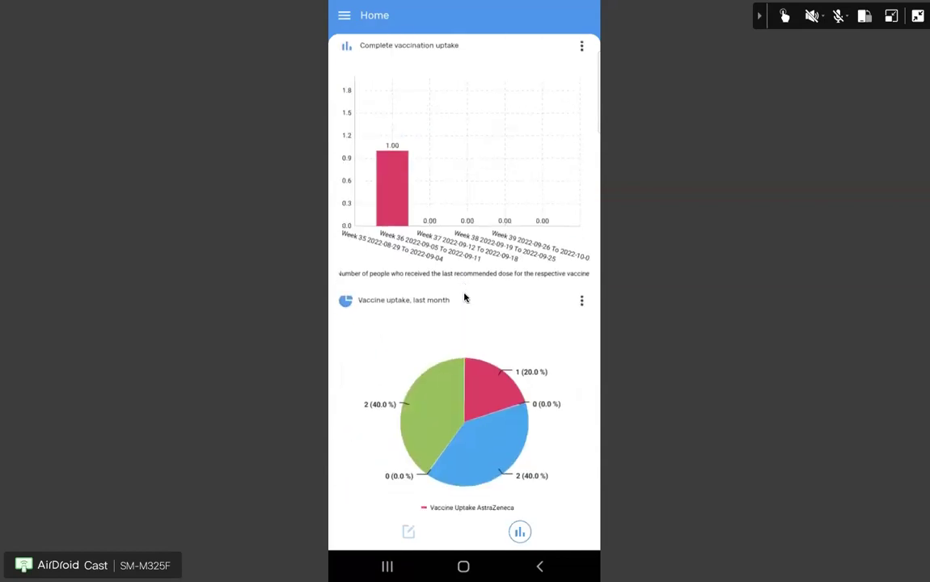